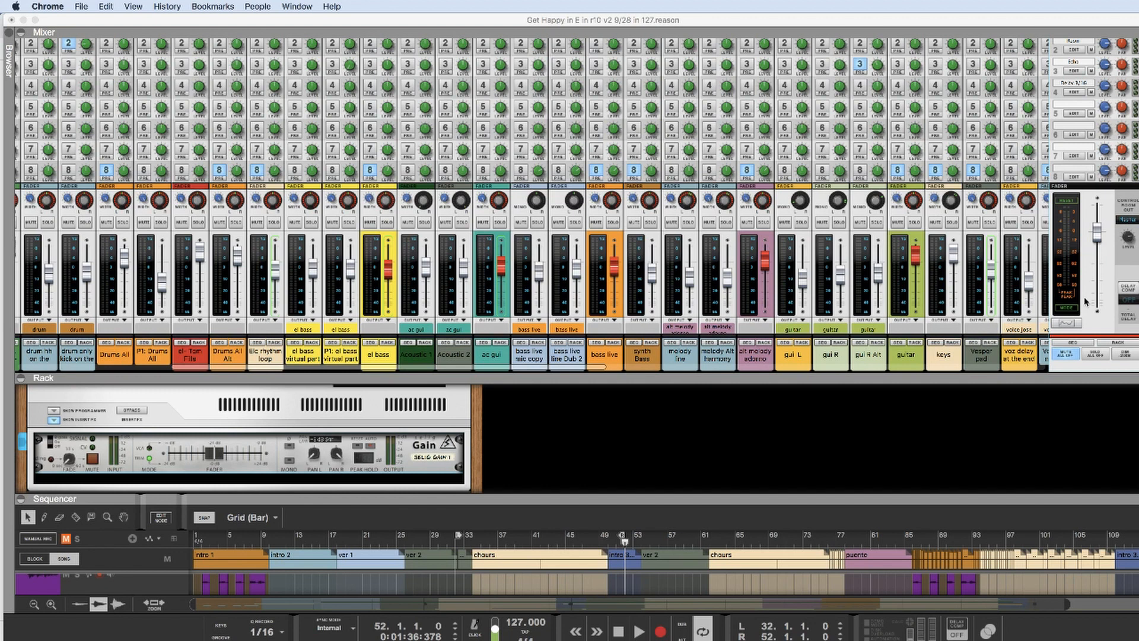
Step: Cycle the master section's level meter through its display modes, including Peak
scroll(1085, 302, down, 1)
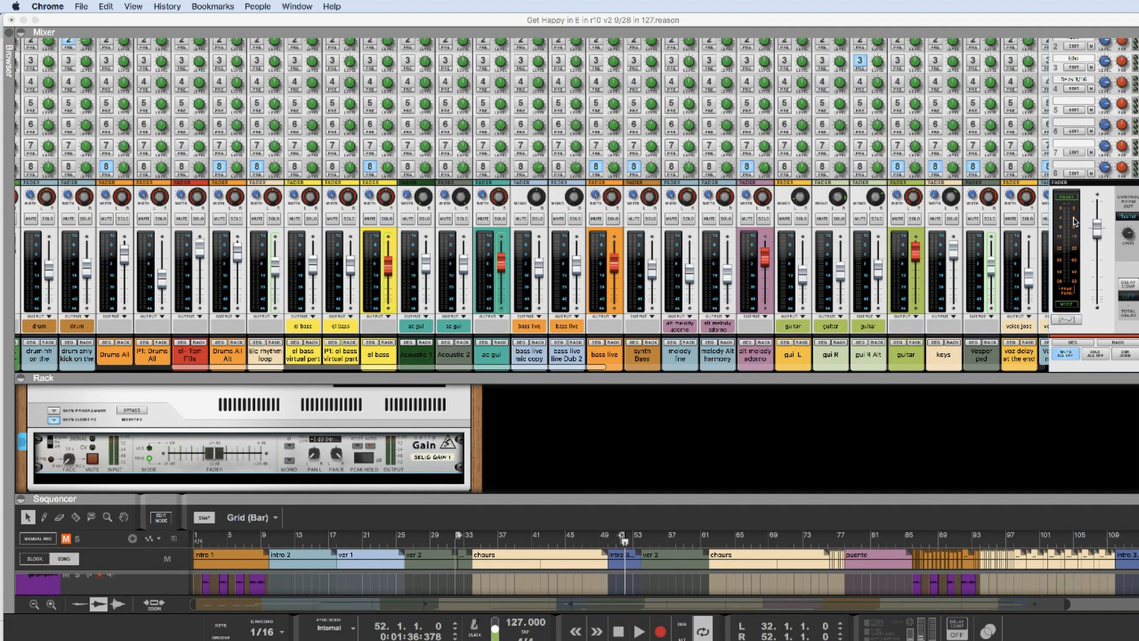
click(1066, 309)
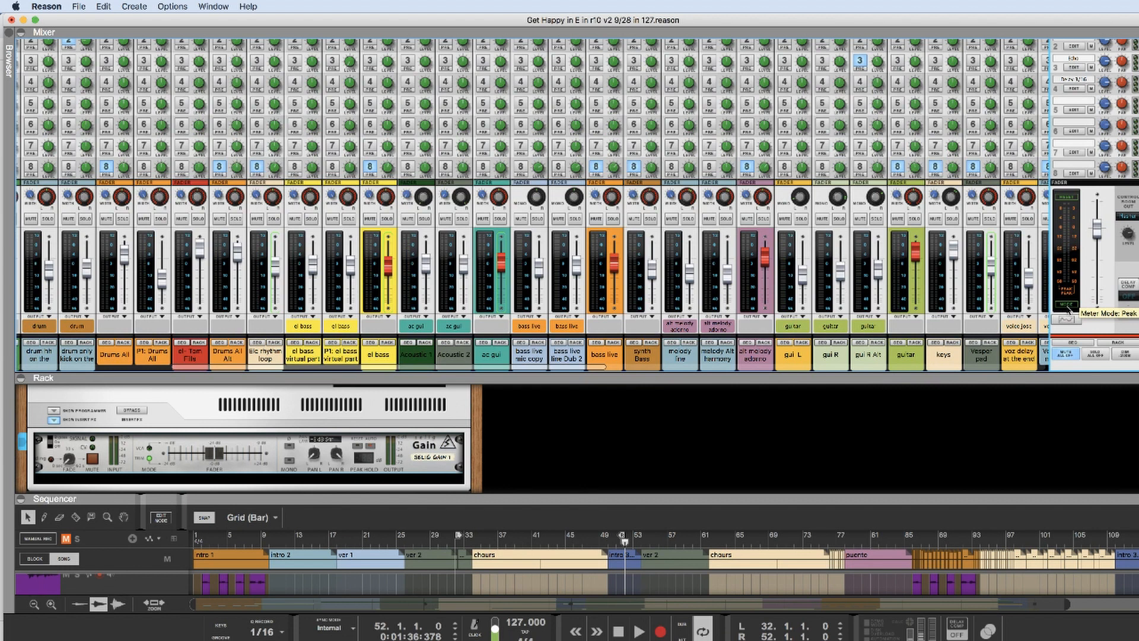
click(1066, 307)
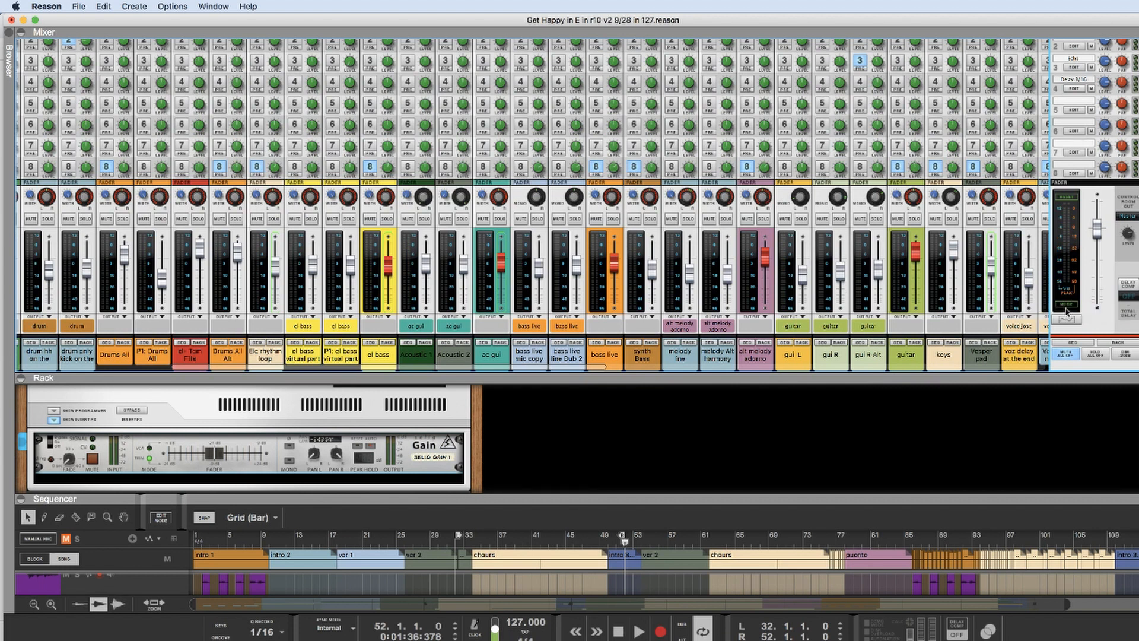
click(1066, 309)
click(1067, 307)
Step: Play the song from bar 32 through the chorus and check the output level at the master fader
click(454, 541)
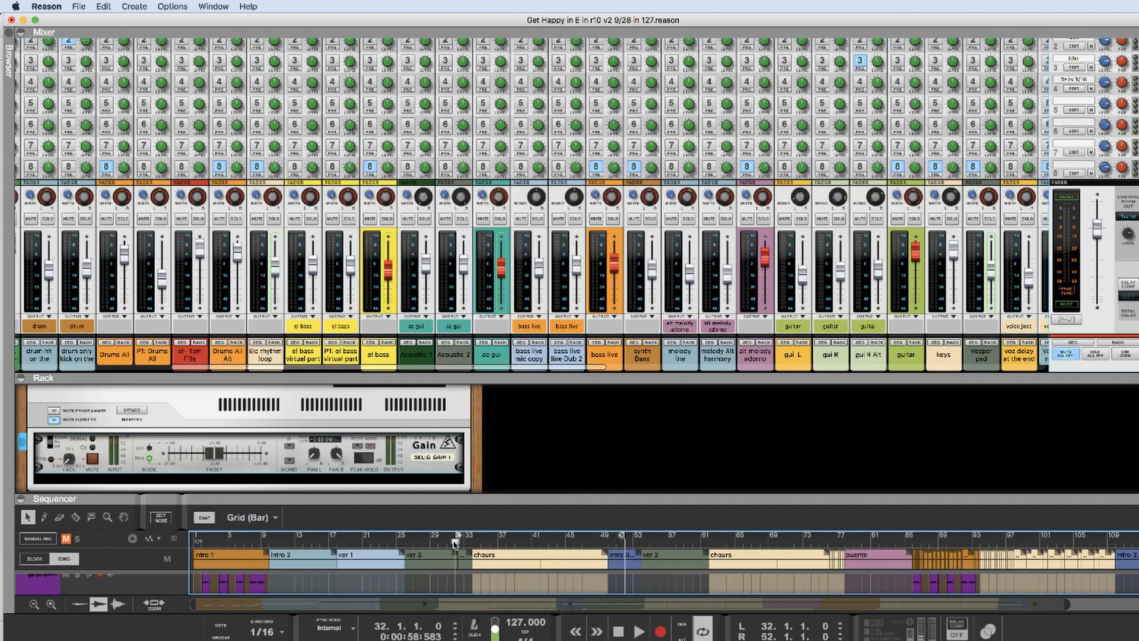
click(639, 633)
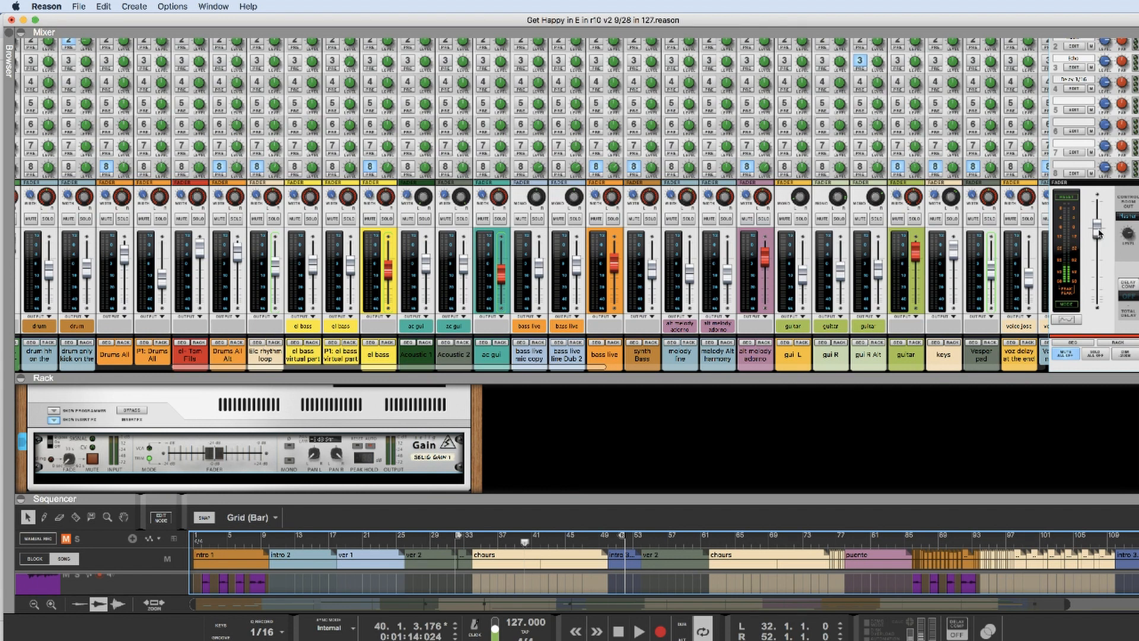
drag(1099, 232, 1062, 234)
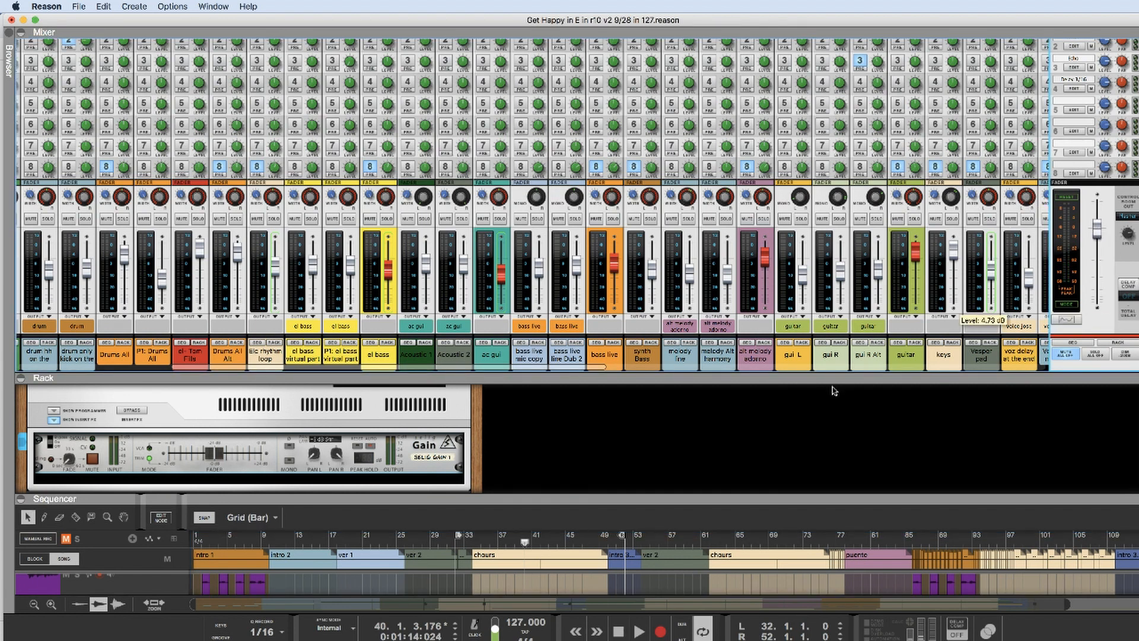
click(639, 633)
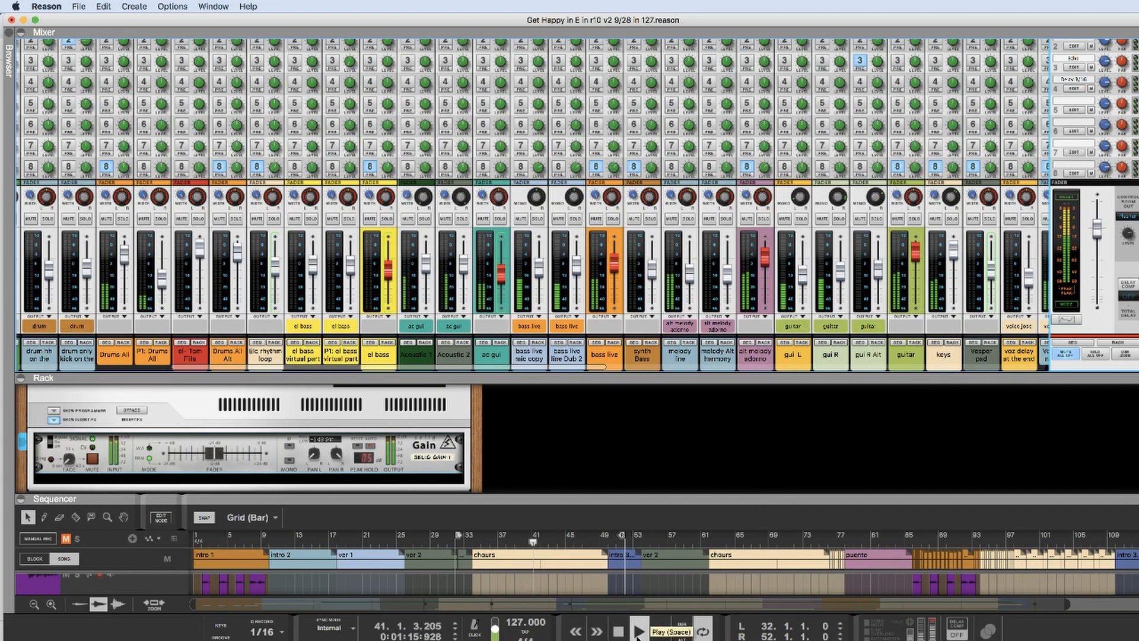
click(617, 631)
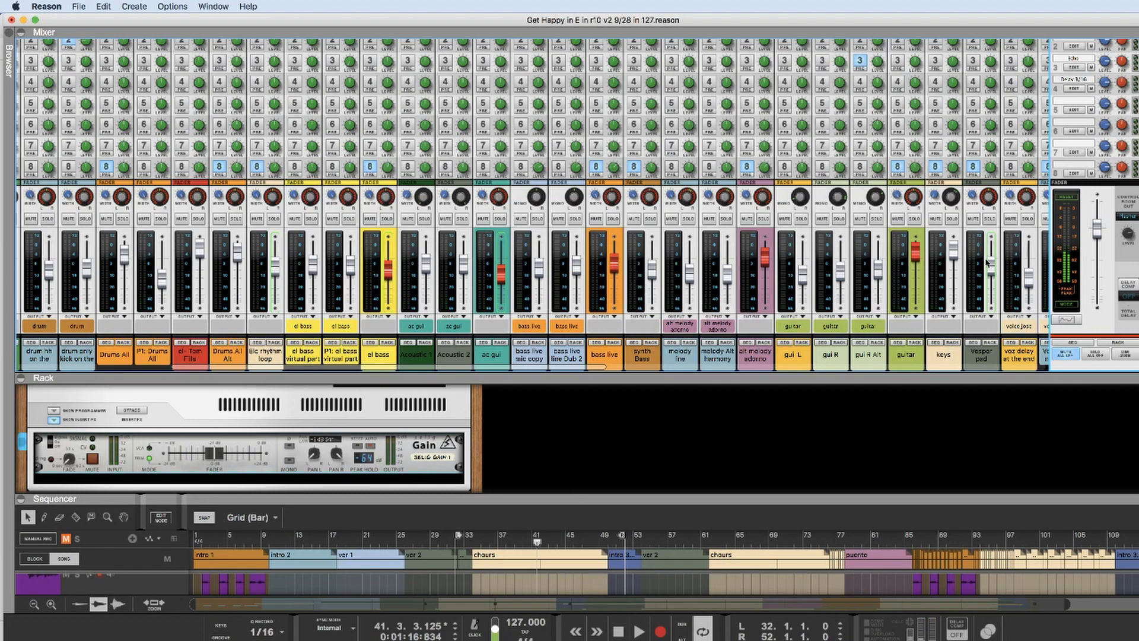
Step: Try lowering the master fader slightly while the song plays, and replay the chorus to check the level
drag(1096, 233, 1098, 232)
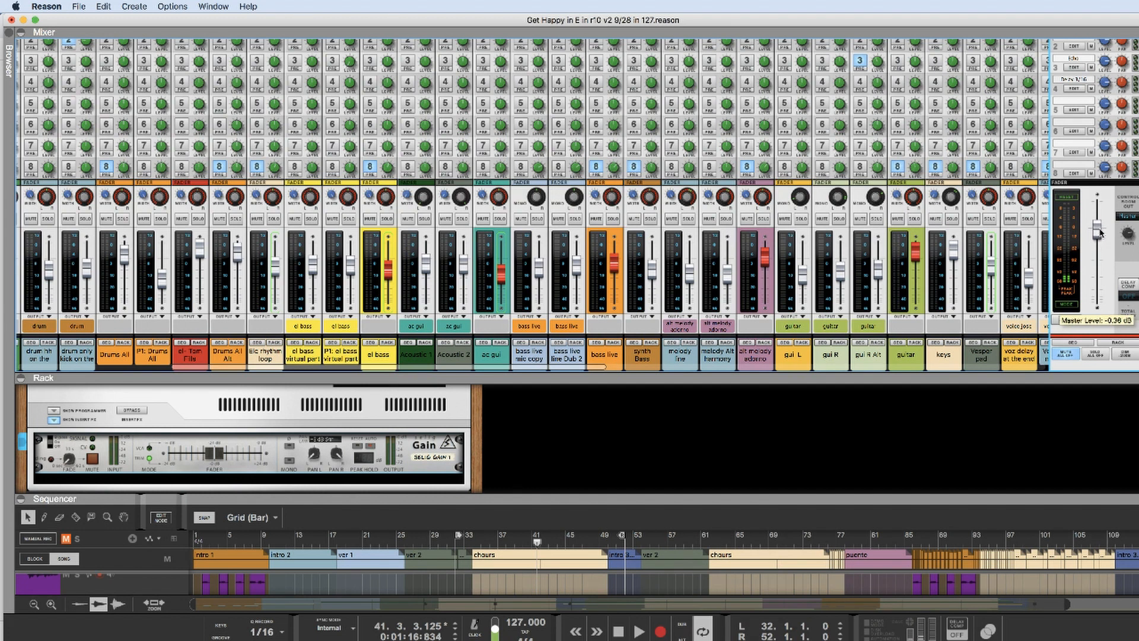
click(639, 631)
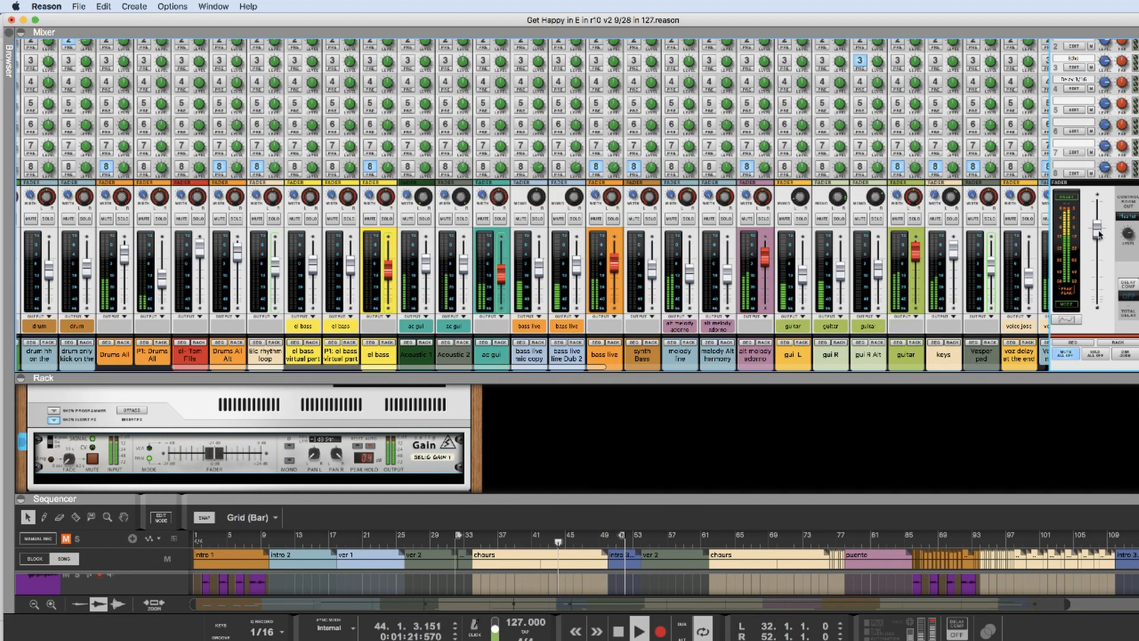
mouse_move(1098, 237)
mouse_down()
mouse_move(1094, 248)
mouse_move(1083, 240)
mouse_up()
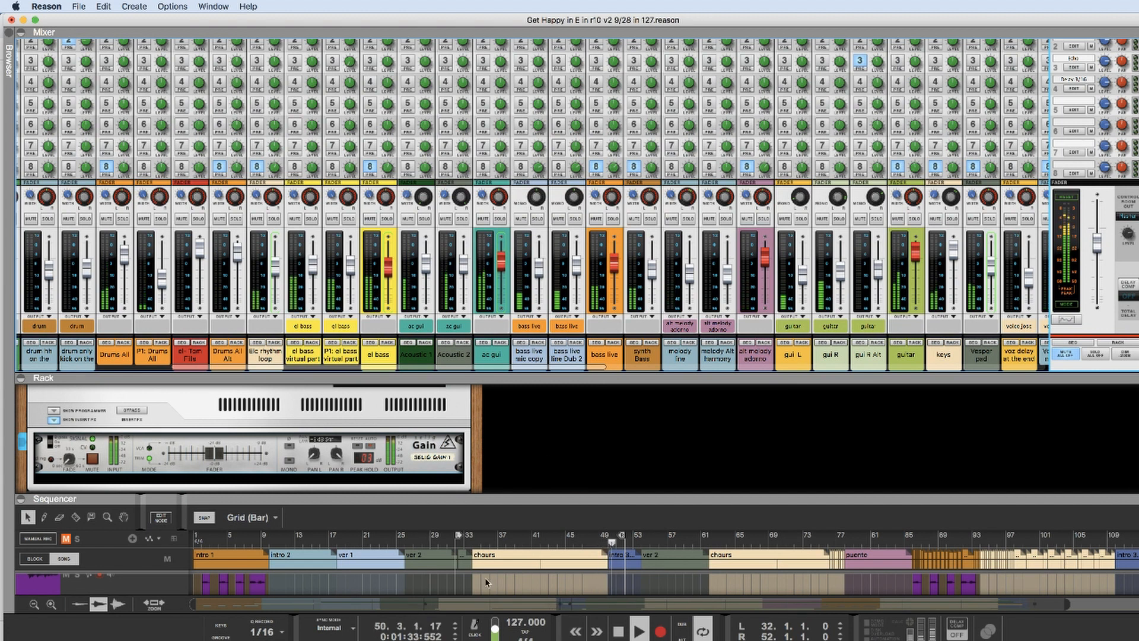
click(471, 541)
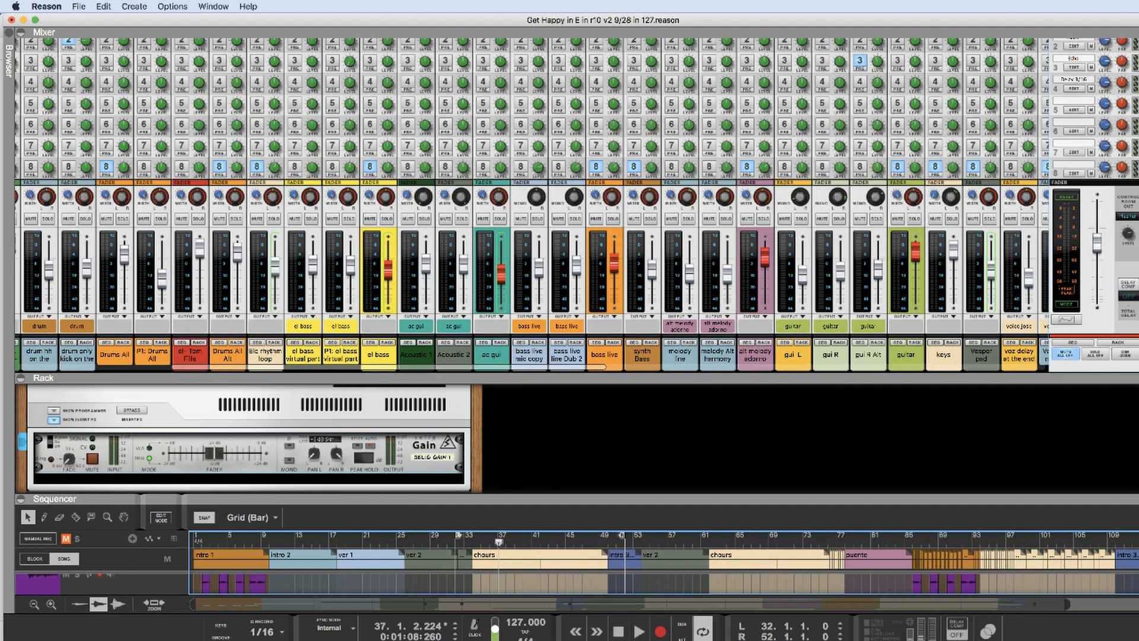
Step: Switch to Chrome to view the Selig Gain page in the Propellerhead shop, and return to Reason
key(super+Tab)
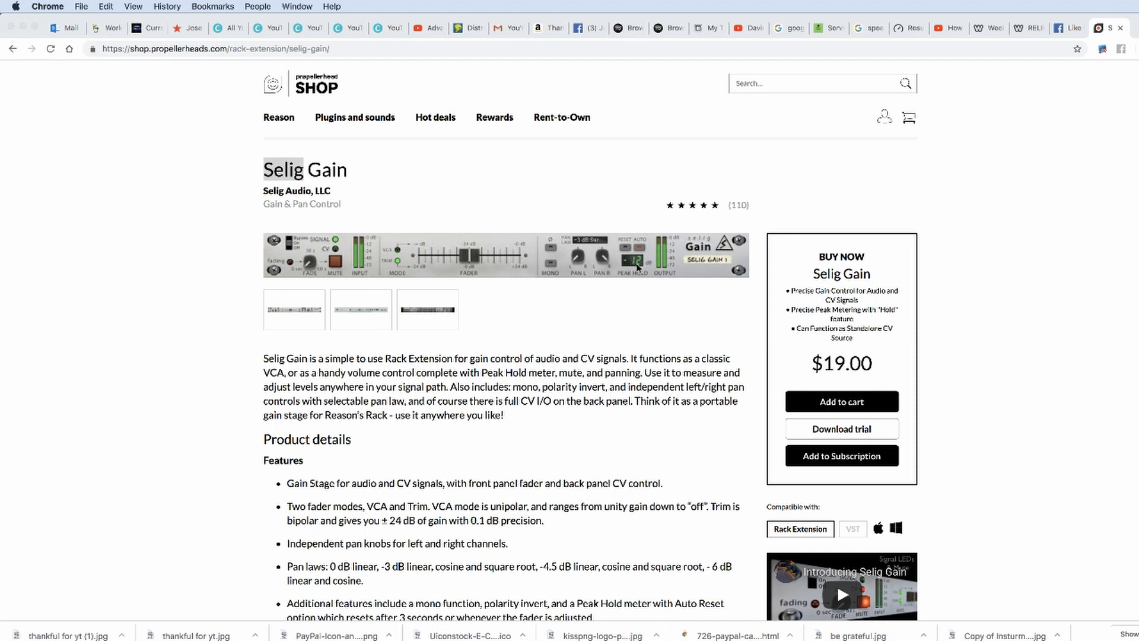
click(22, 29)
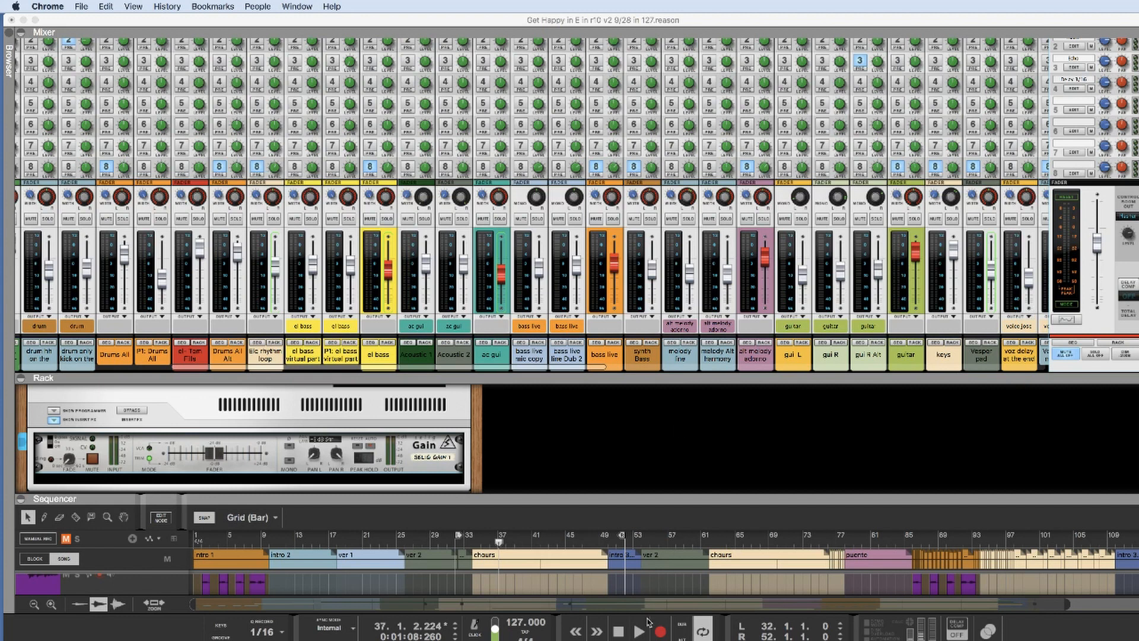
Step: Play the chorus from bar 34 and return the master fader to its earlier position
click(475, 541)
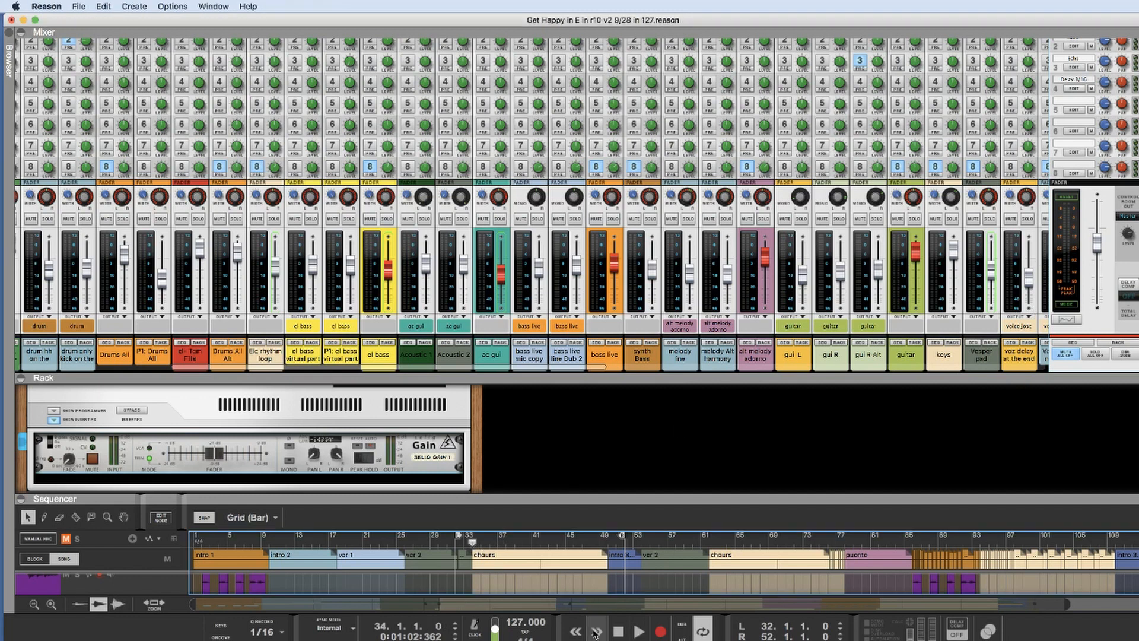
click(639, 632)
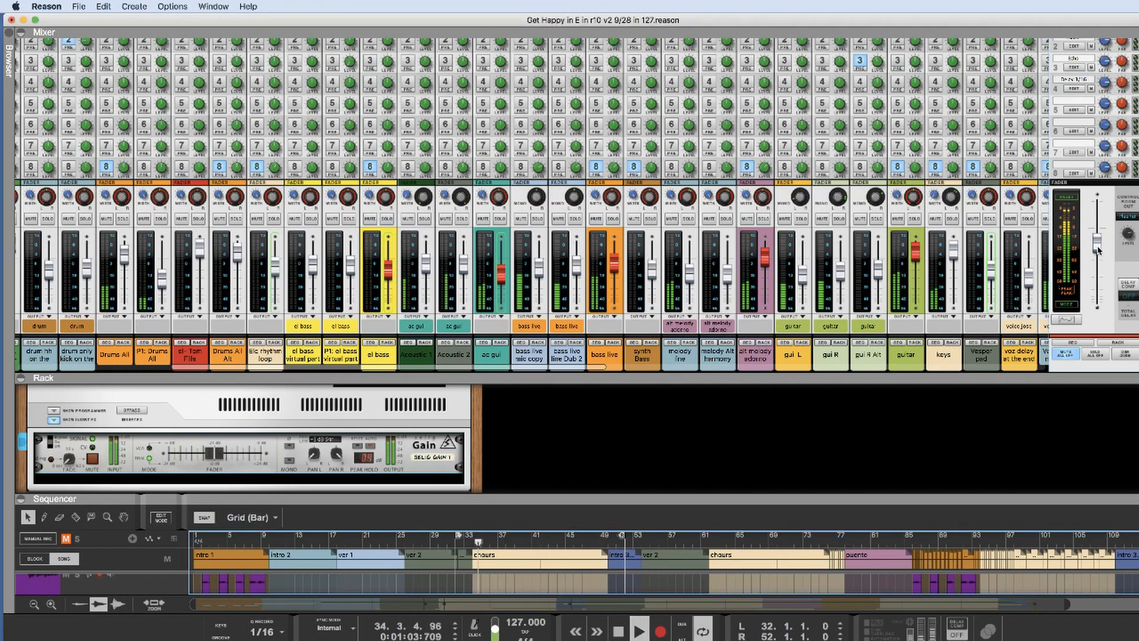
drag(1097, 243, 1098, 234)
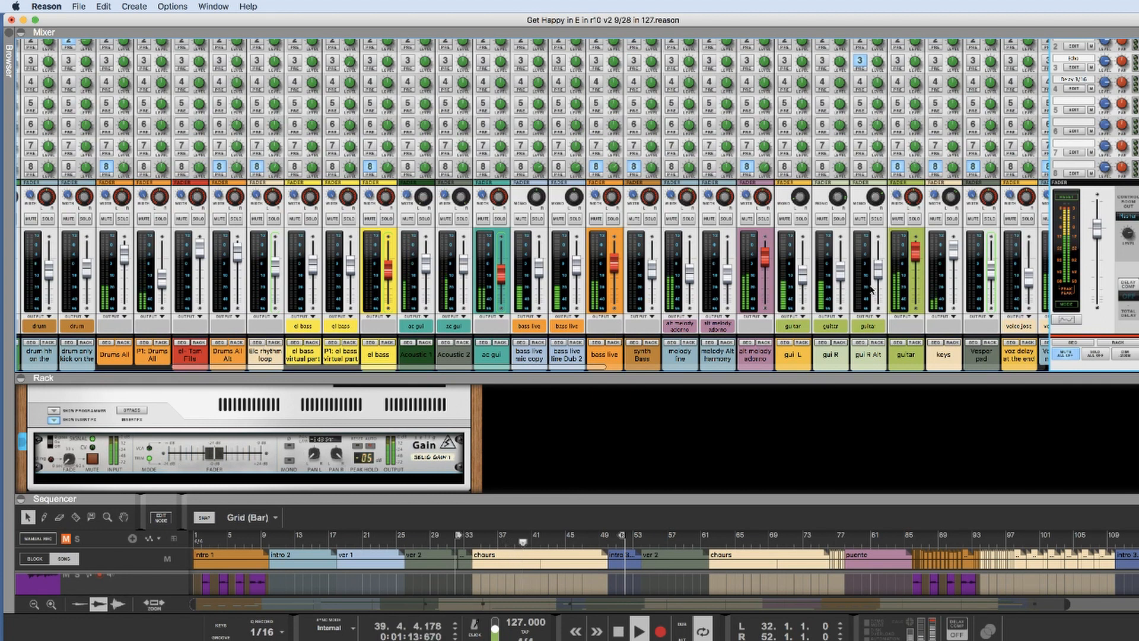
click(620, 632)
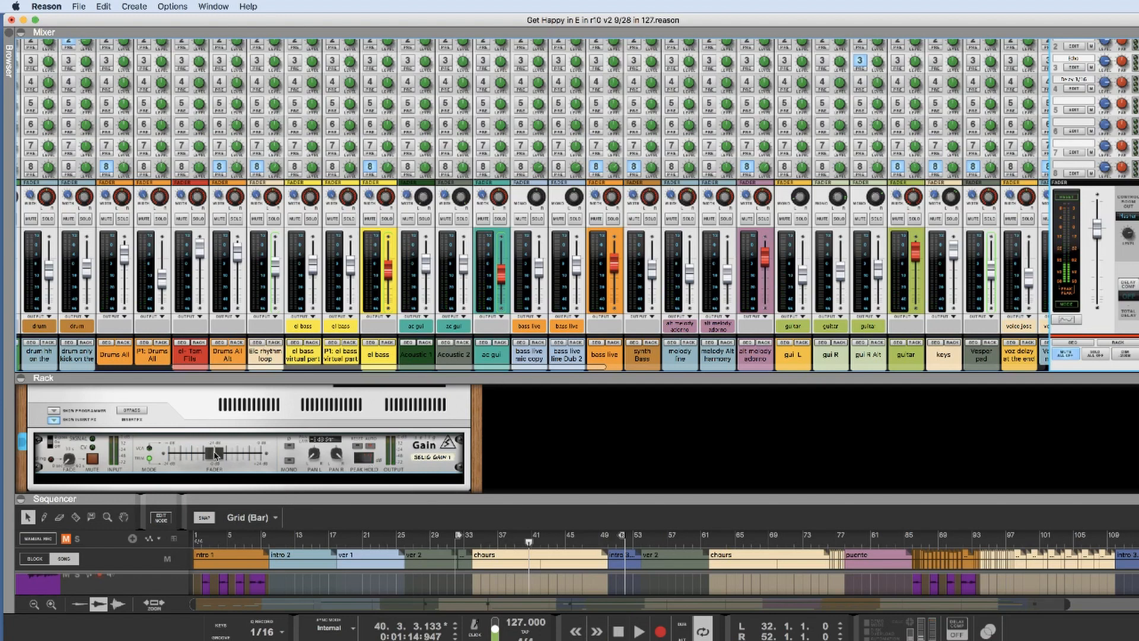
Step: Lower the trim fader of the Selig Gain device, fine-tuning it against the peak meter during playback
drag(215, 458, 205, 460)
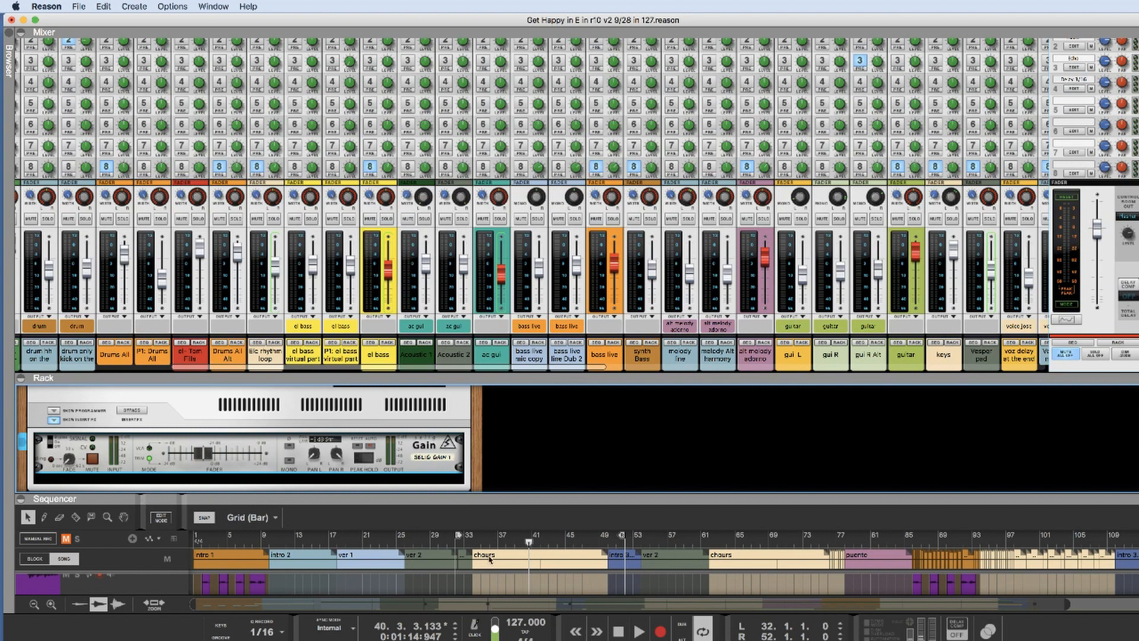
click(633, 633)
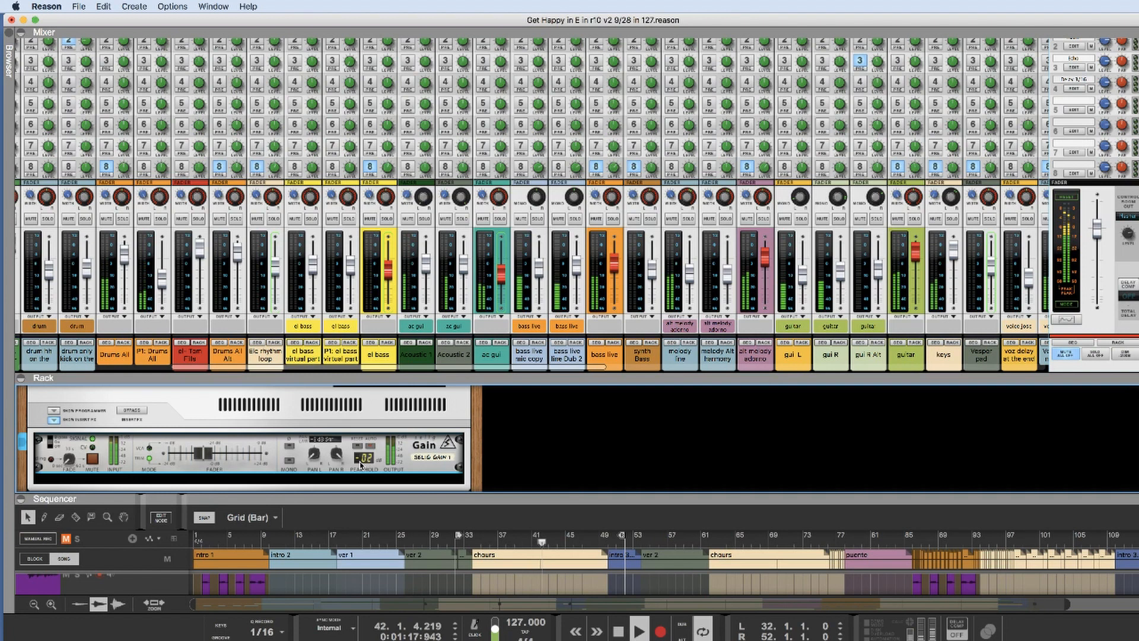
mouse_move(206, 460)
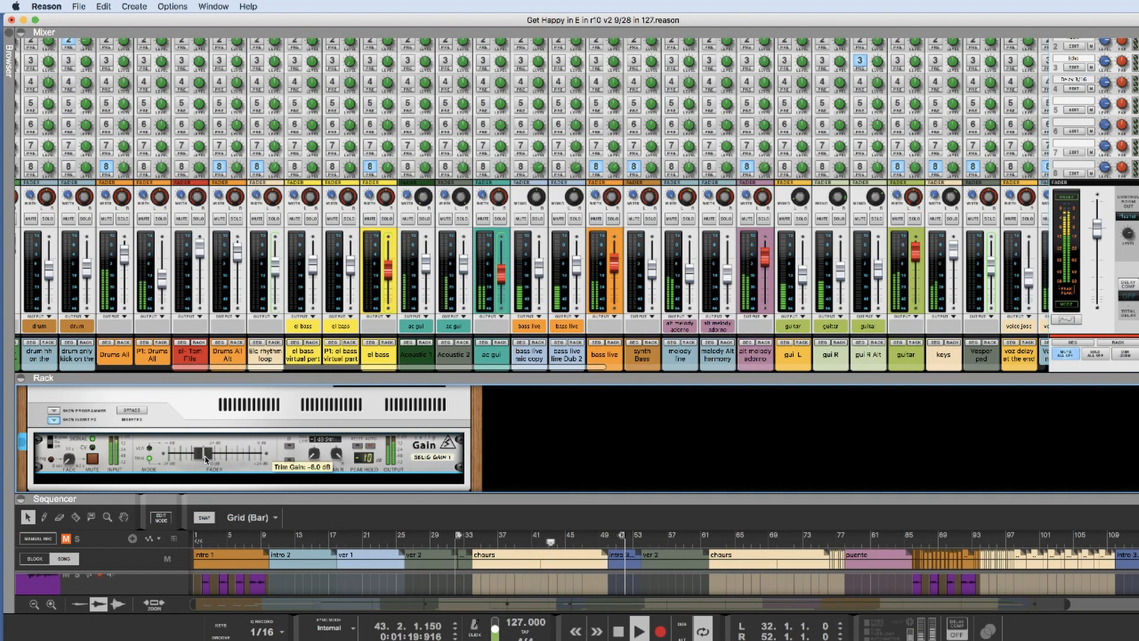
drag(207, 460, 205, 460)
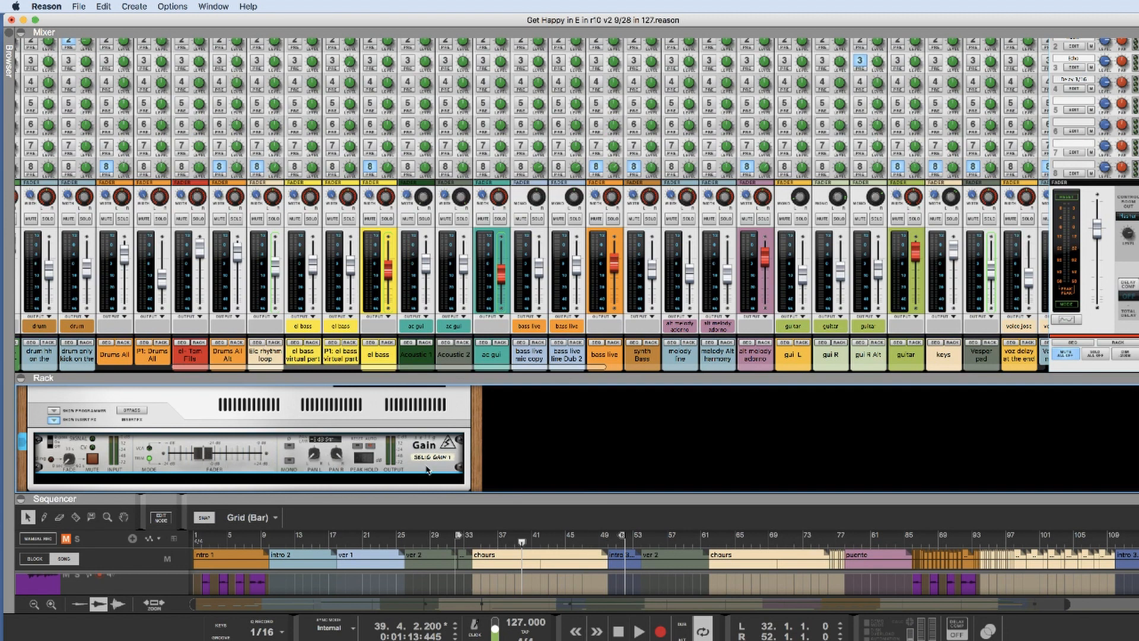
Step: Start exporting the song as an audio file and name it "Get Happy in E in r10 wo master 12,7,18"
click(75, 7)
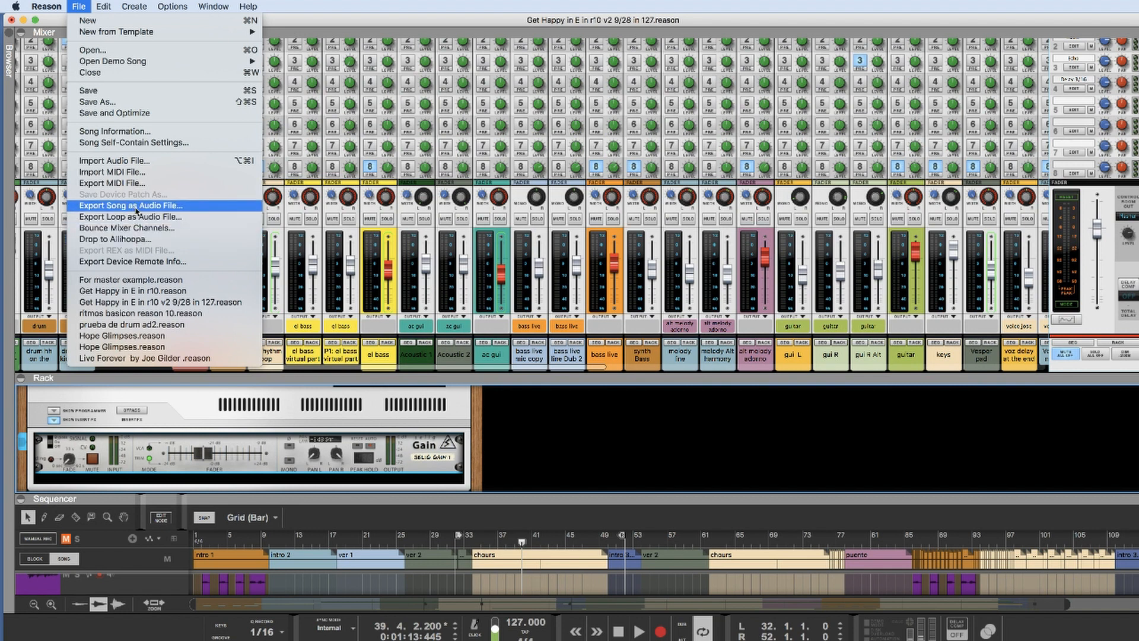
click(142, 206)
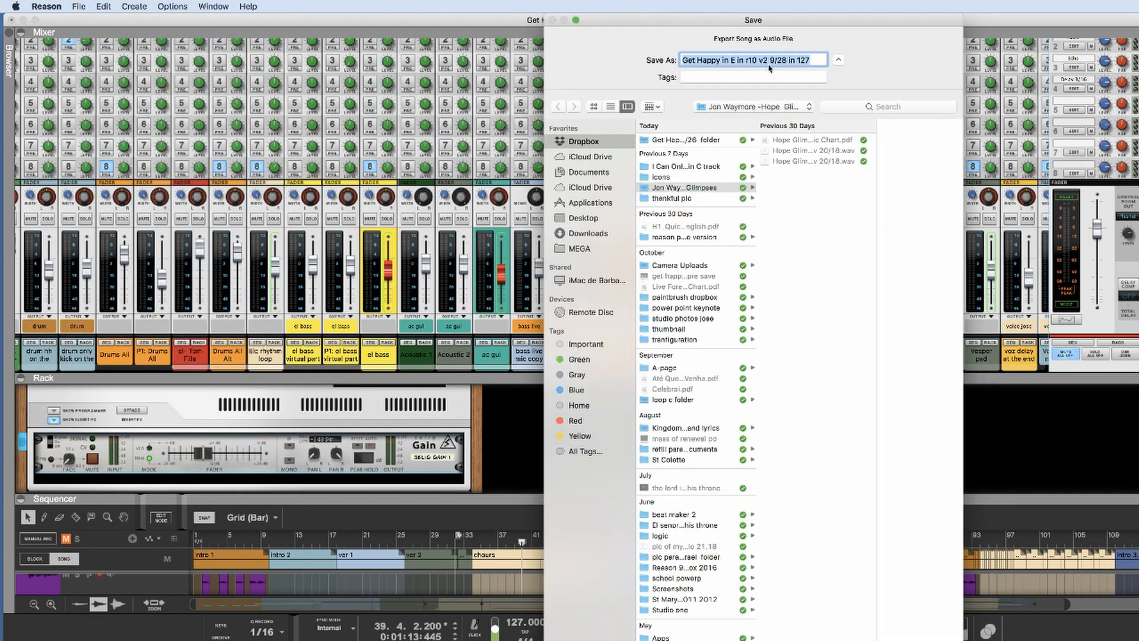
key(Right)
key(BackSpace)
key(BackSpace)
key(BackSpace)
key(BackSpace)
key(BackSpace)
key(BackSpace)
key(BackSpace)
key(BackSpace)
key(BackSpace)
key(BackSpace)
key(BackSpace)
key(BackSpace)
key(BackSpace)
key(BackSpace)
text(wo master 12,7)
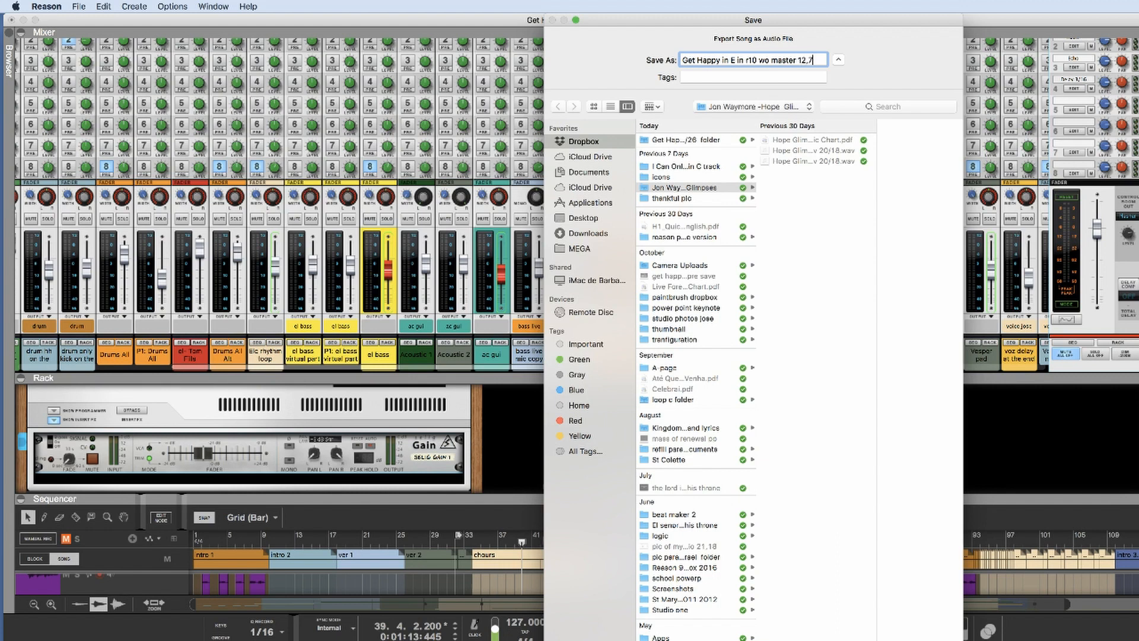
text(,18)
Step: Choose the destination folder for the audio file and run the export
click(795, 176)
click(754, 107)
click(749, 202)
key(Return)
click(649, 370)
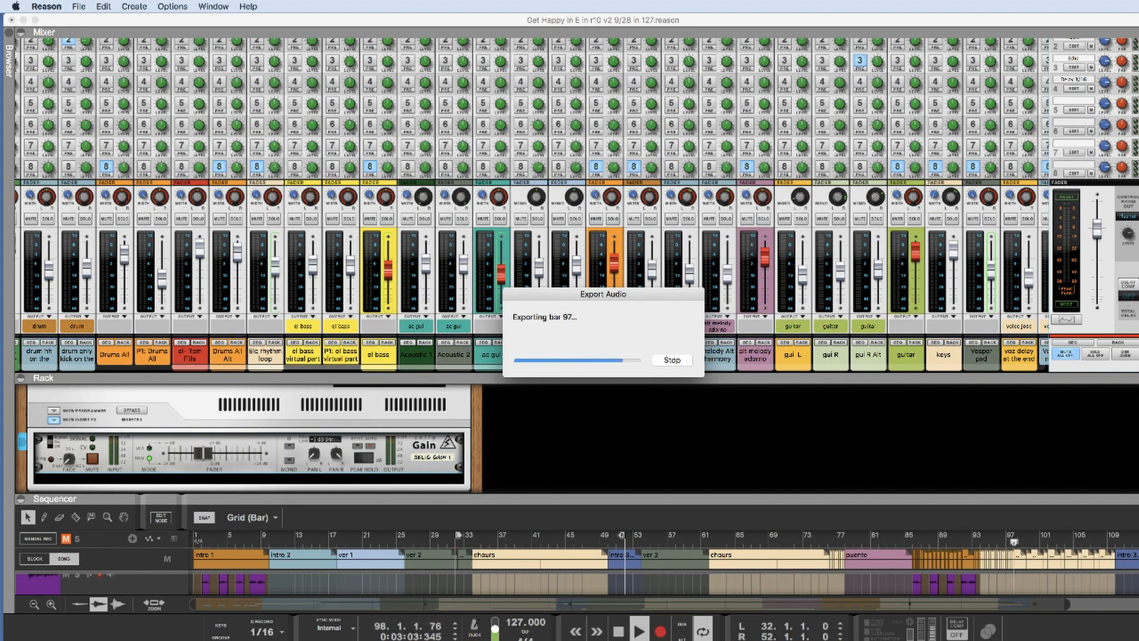
Step: Open the browser and delete the Selig Gain device from the rack
click(10, 36)
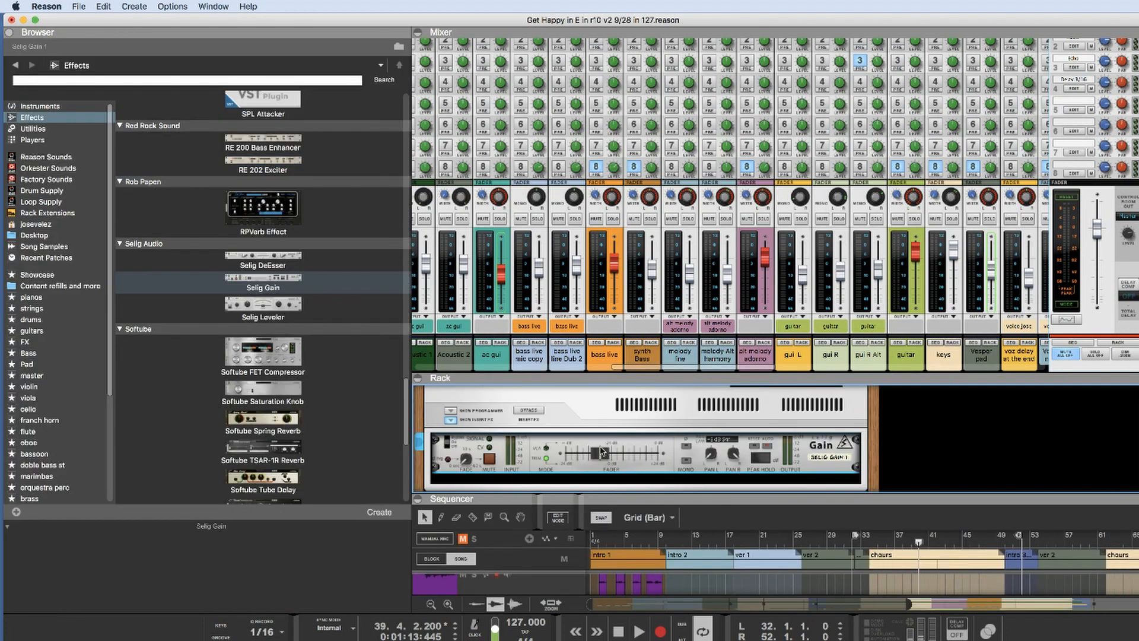
drag(602, 452, 506, 464)
drag(577, 452, 614, 457)
right_click(527, 467)
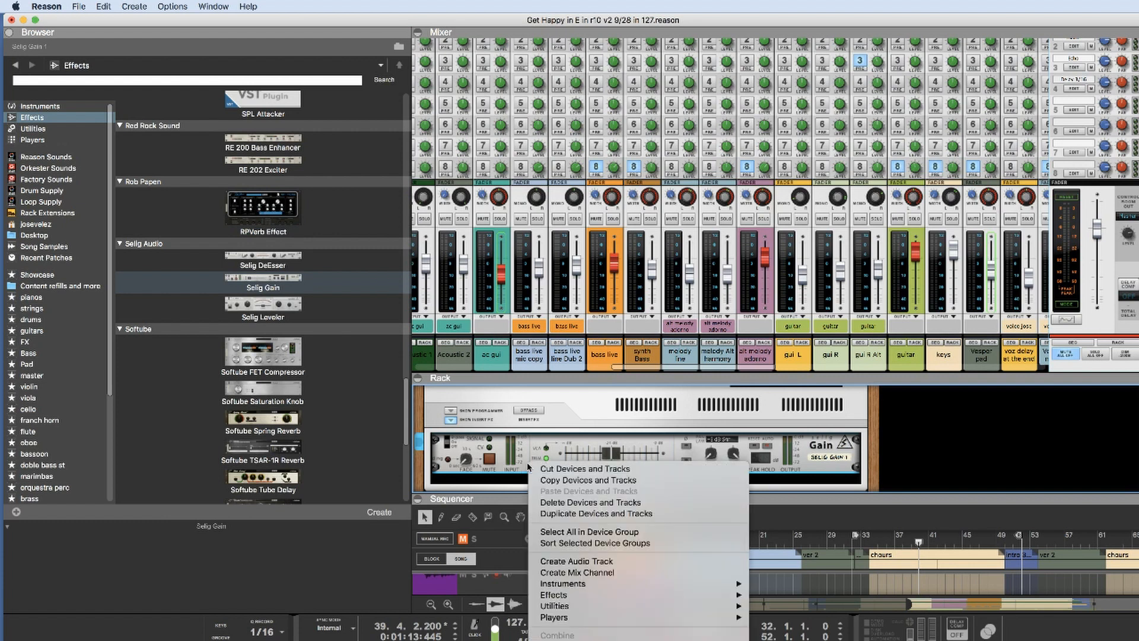
click(594, 503)
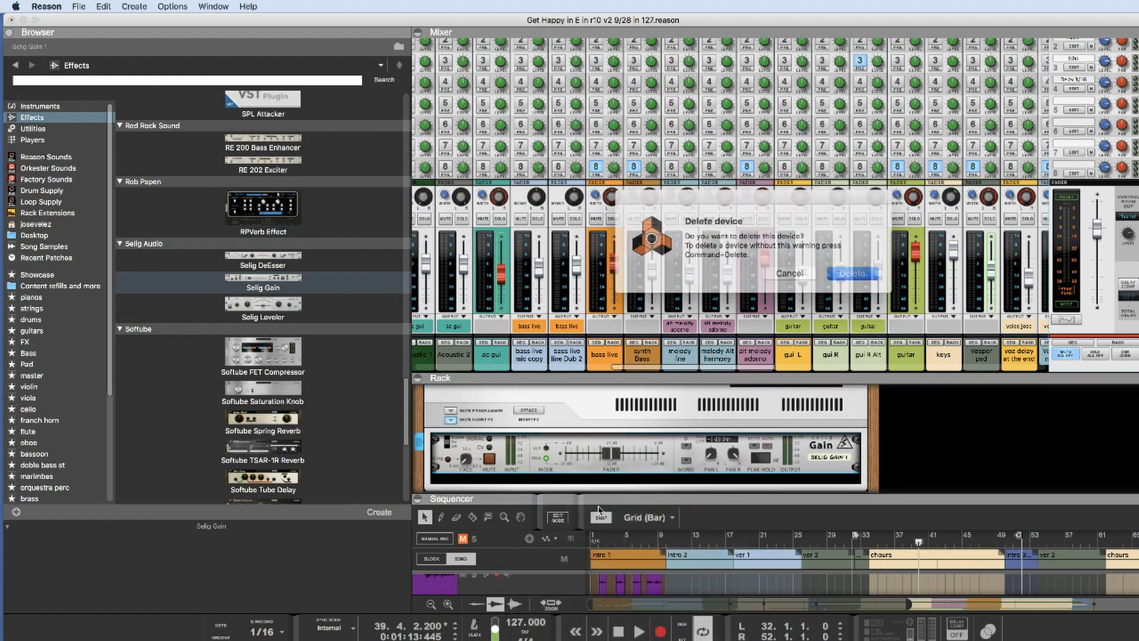
click(846, 271)
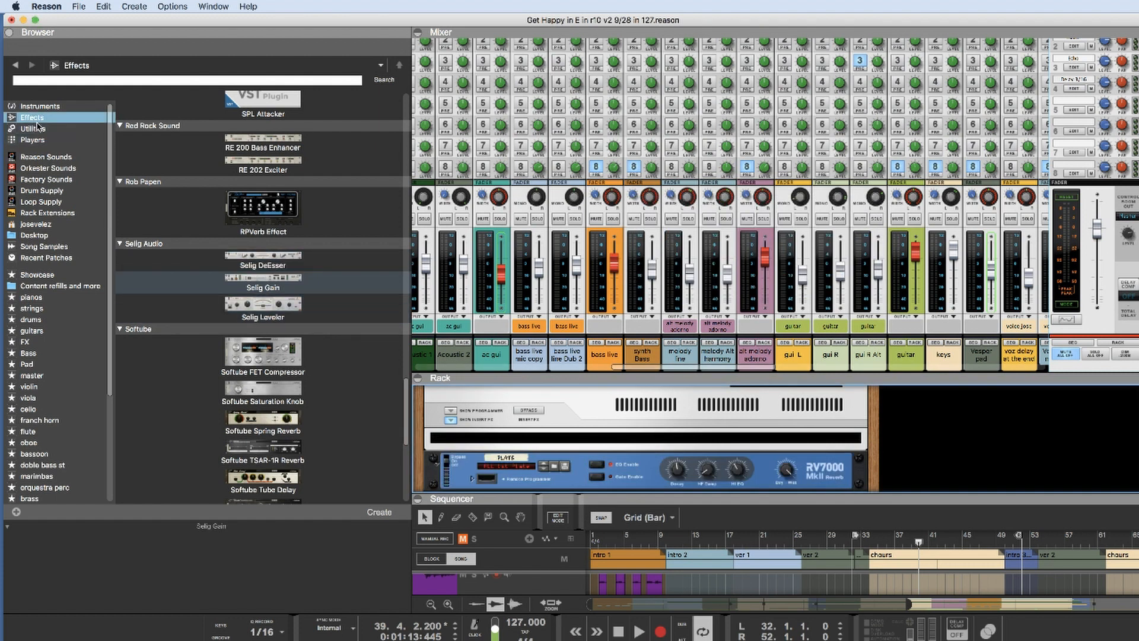
Step: Add the Default Mastering Suite.cmb patch from the factory sounds' MClass Mastering Patches folder to the rack's master inserts
click(47, 180)
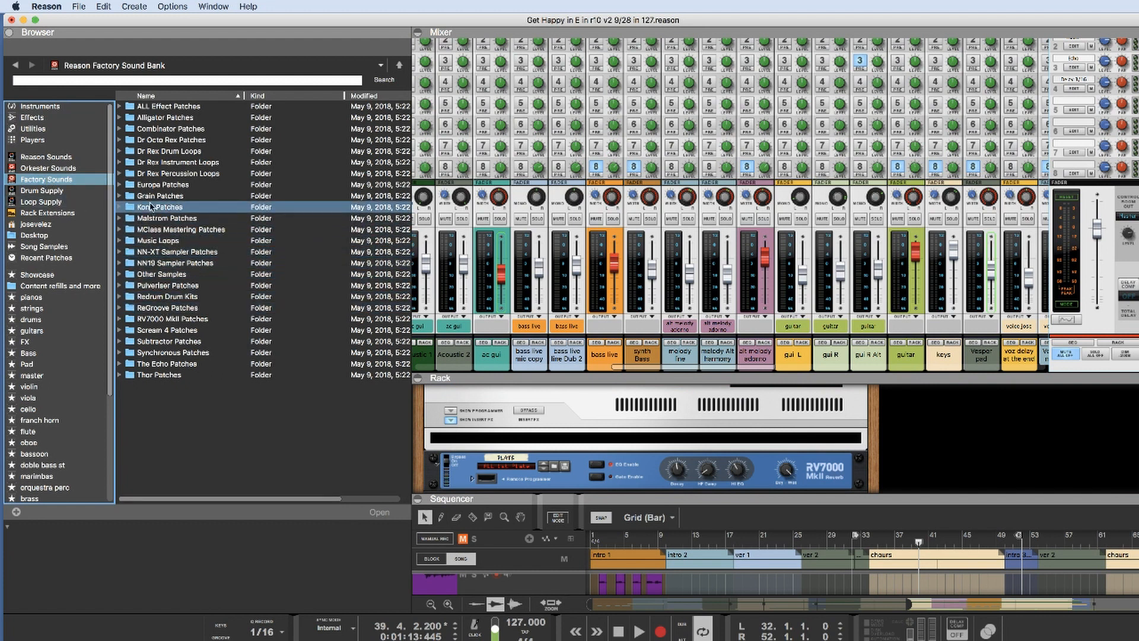
double_click(181, 232)
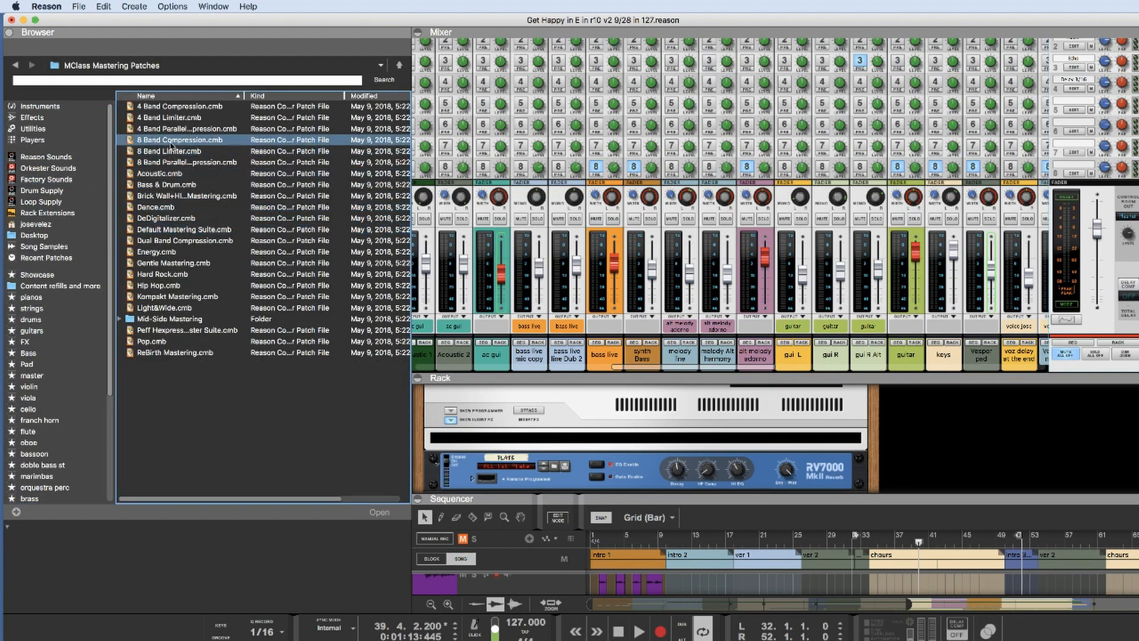
drag(164, 229, 611, 445)
Step: Show the devices inside the Default Mastering Suite combinator and enlarge the rack area down over the sequencer
scroll(506, 402, down, 3)
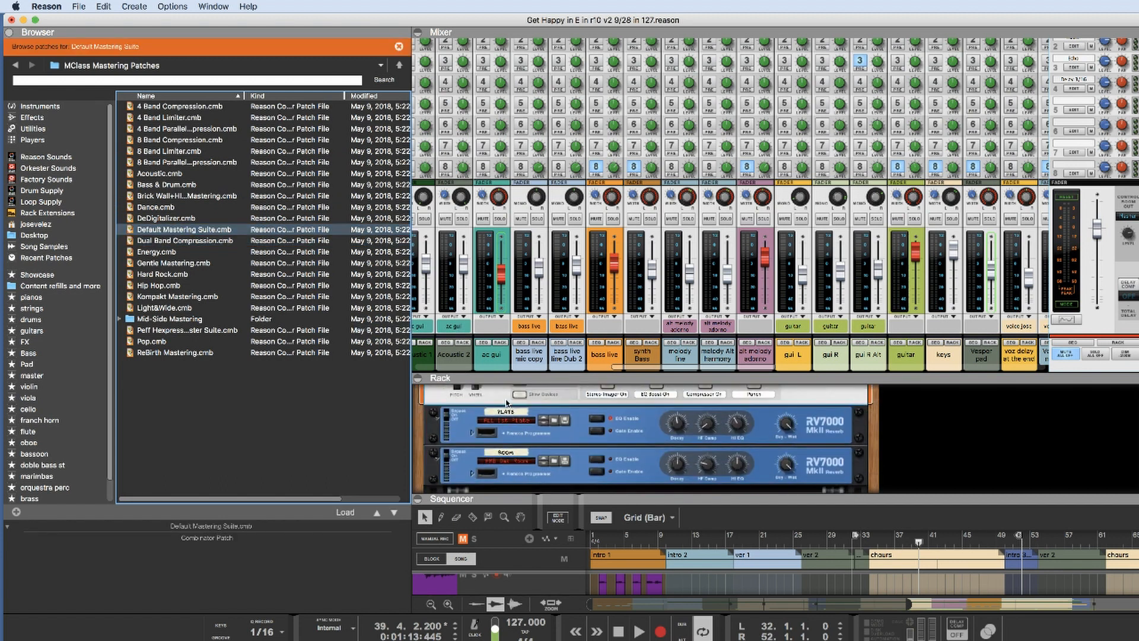
click(519, 395)
scroll(557, 410, down, 2)
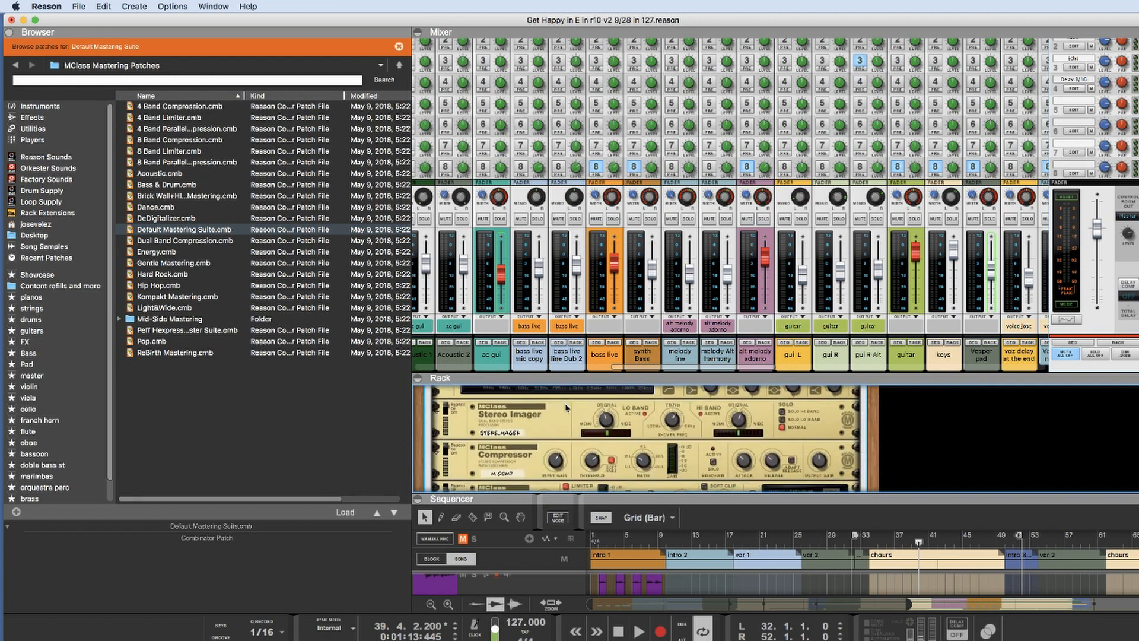
drag(918, 497, 973, 637)
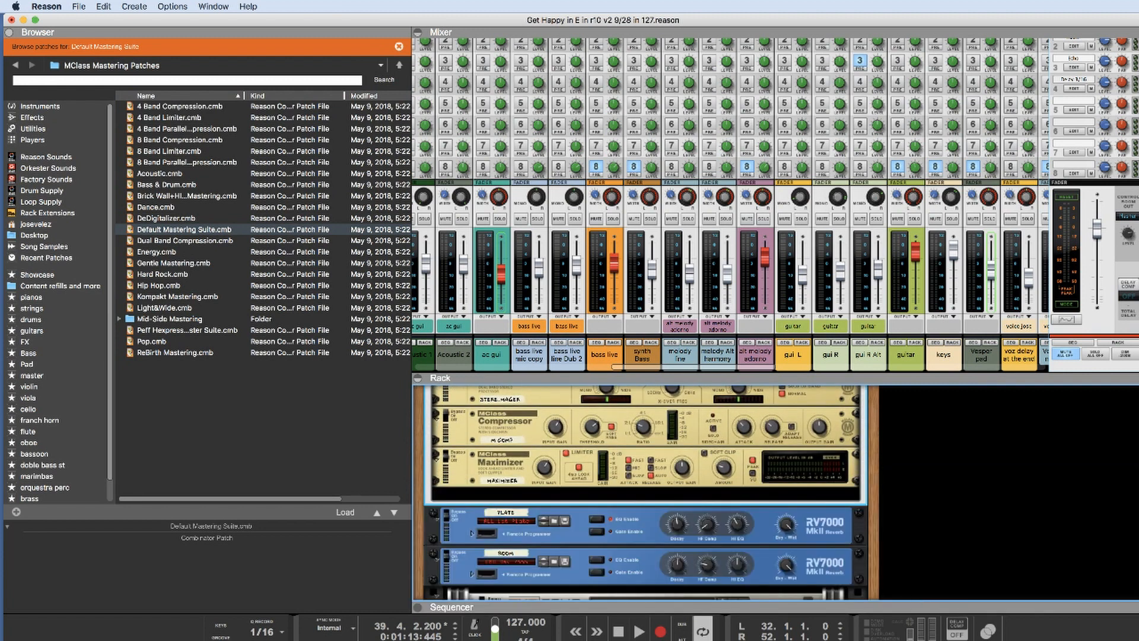
Step: Delete the Default Mastering Suite combinator from the rack and confirm the deletion
scroll(834, 535, up, 1)
scroll(834, 535, up, 7)
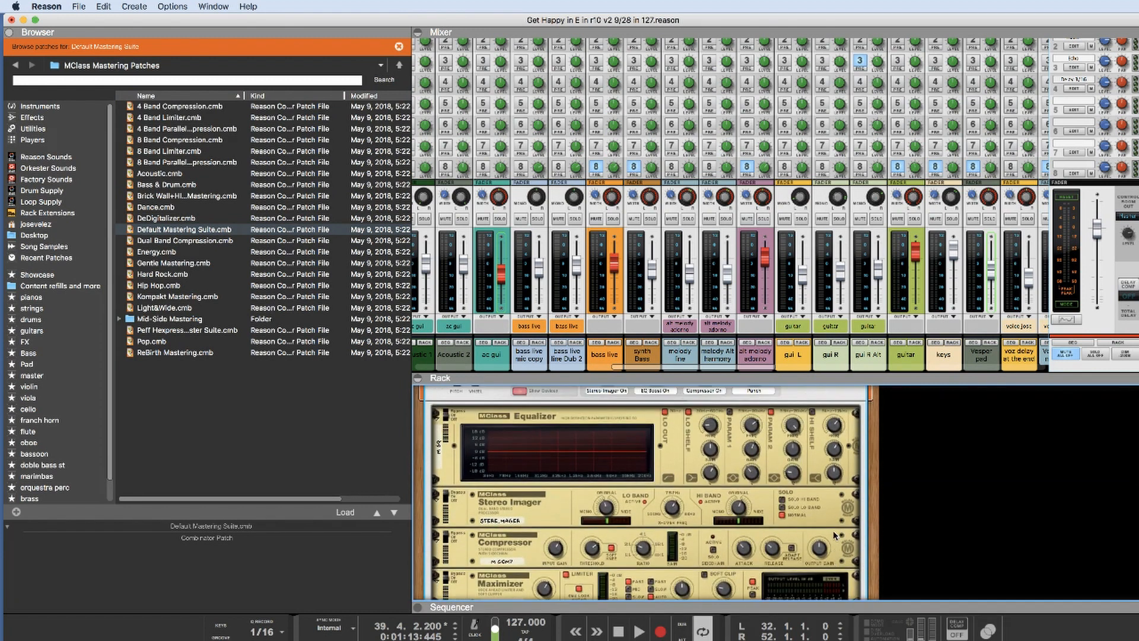
scroll(834, 535, up, 4)
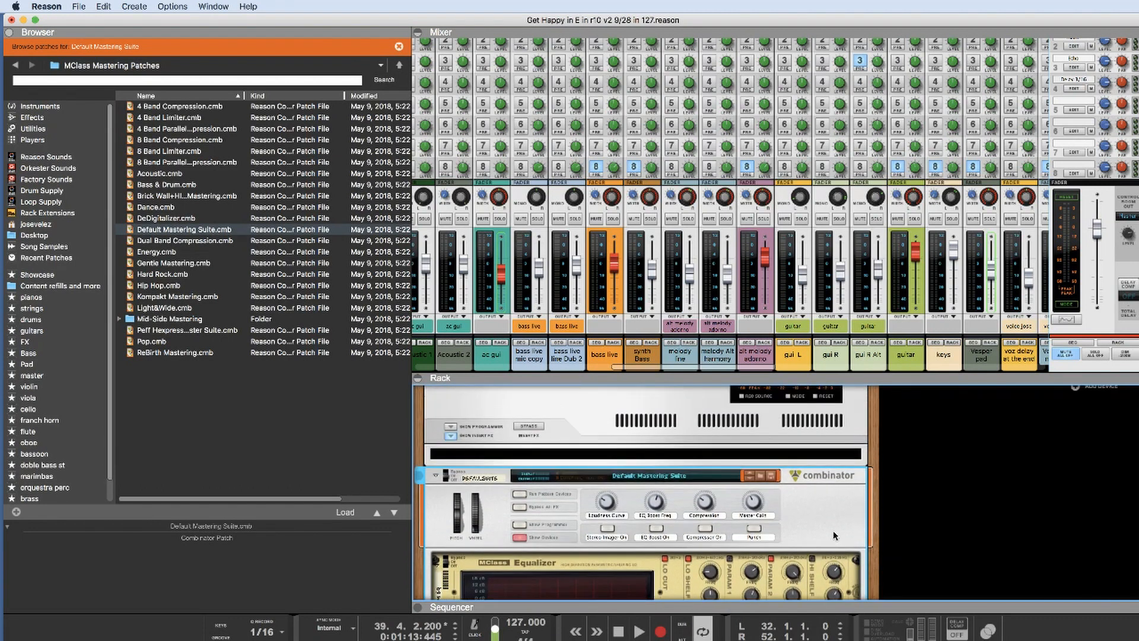
scroll(594, 468, down, 4)
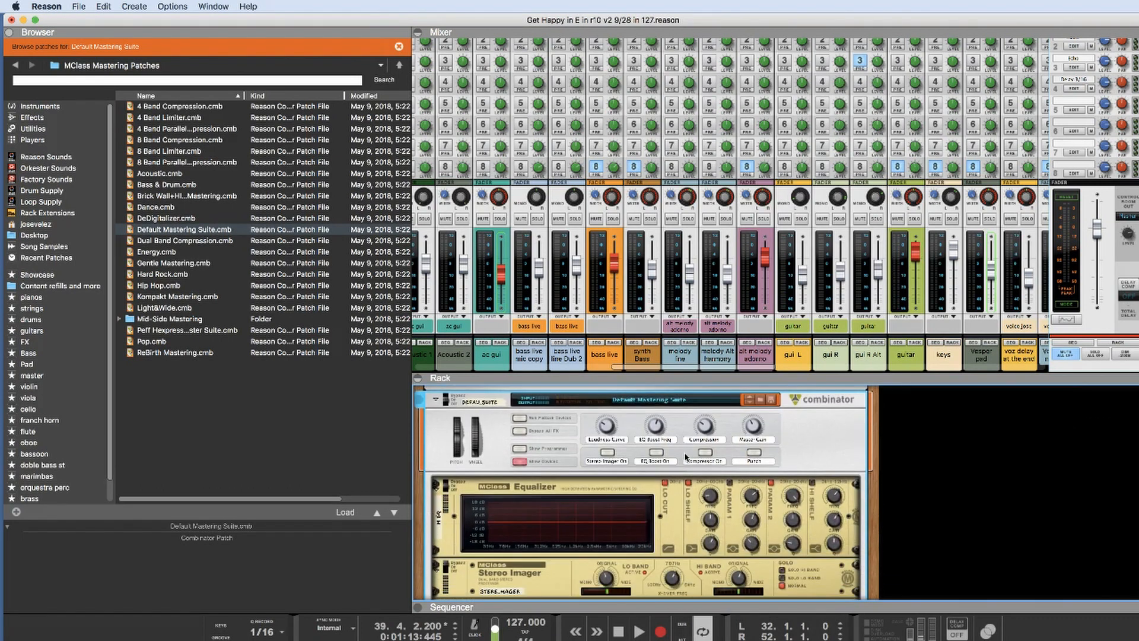
right_click(498, 429)
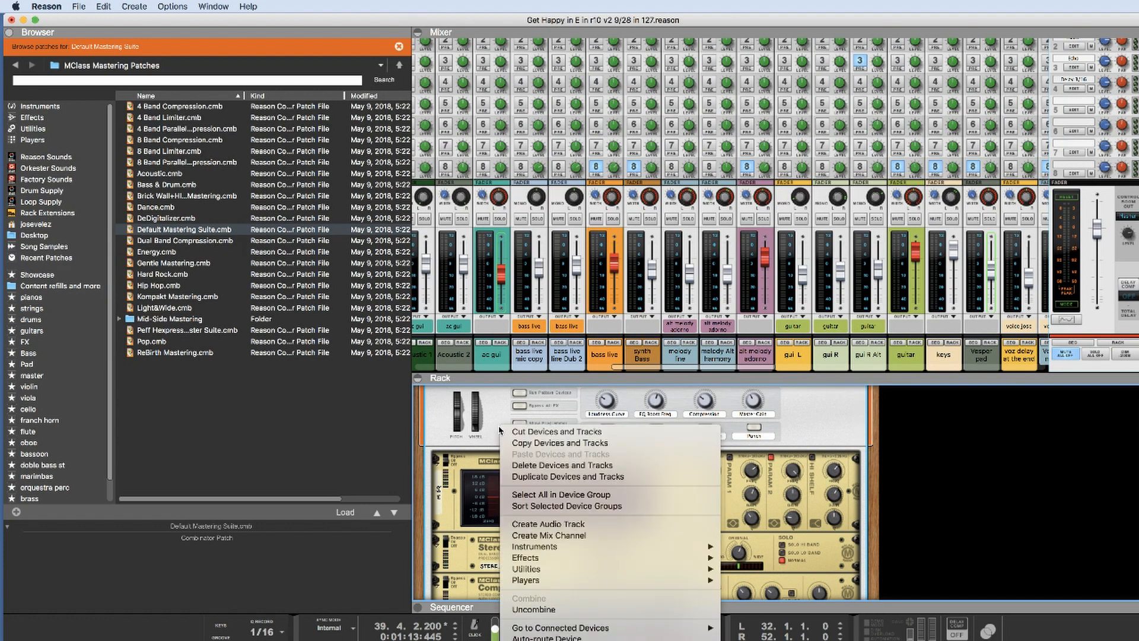
click(558, 467)
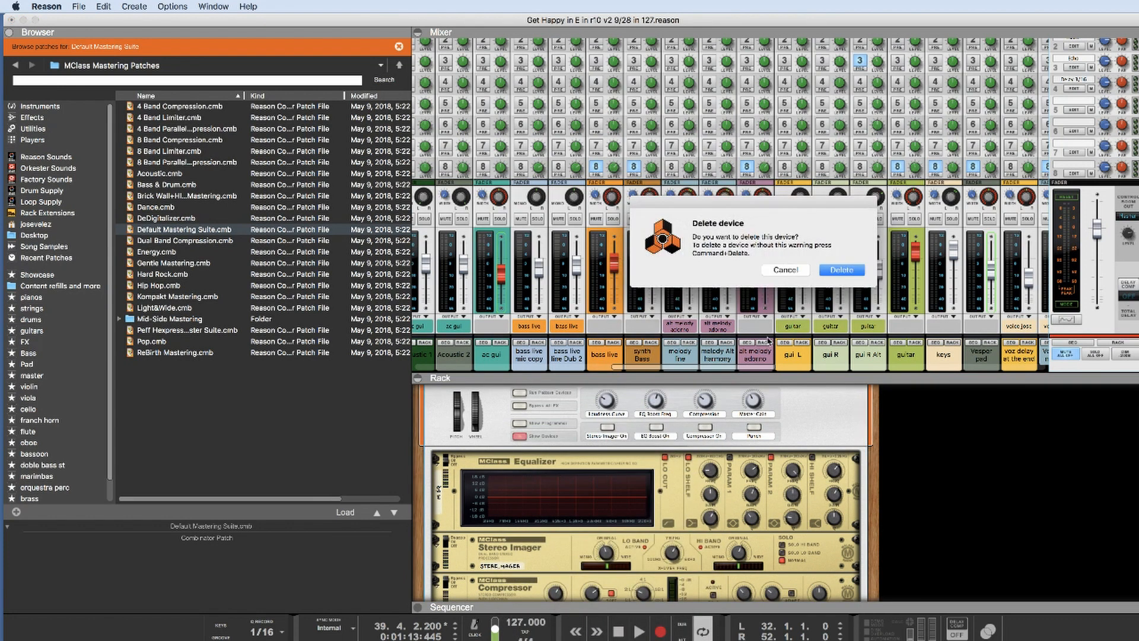
click(840, 270)
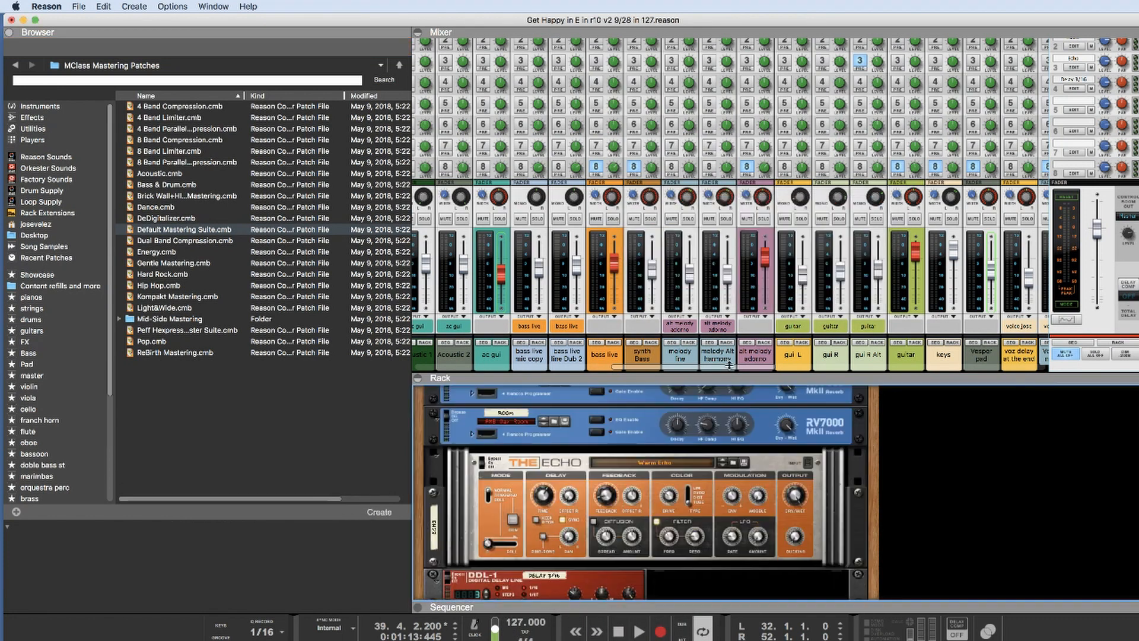
Step: Add the Selig Gain effect by Selig Audio to the Master Section's inserts, and close the song window
scroll(632, 392, up, 5)
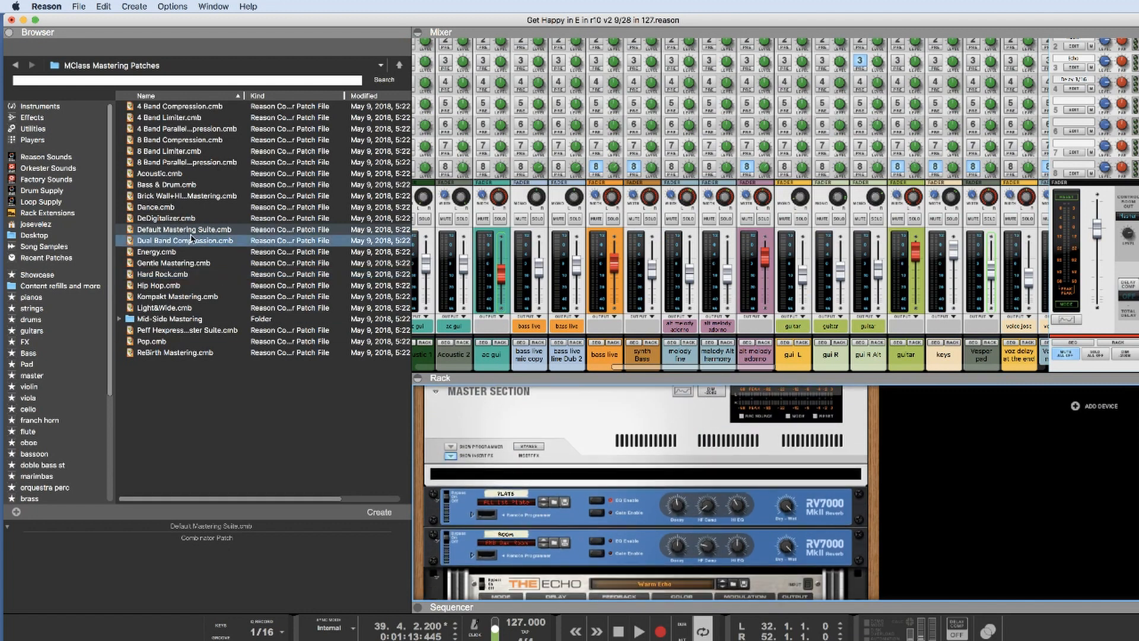
click(36, 117)
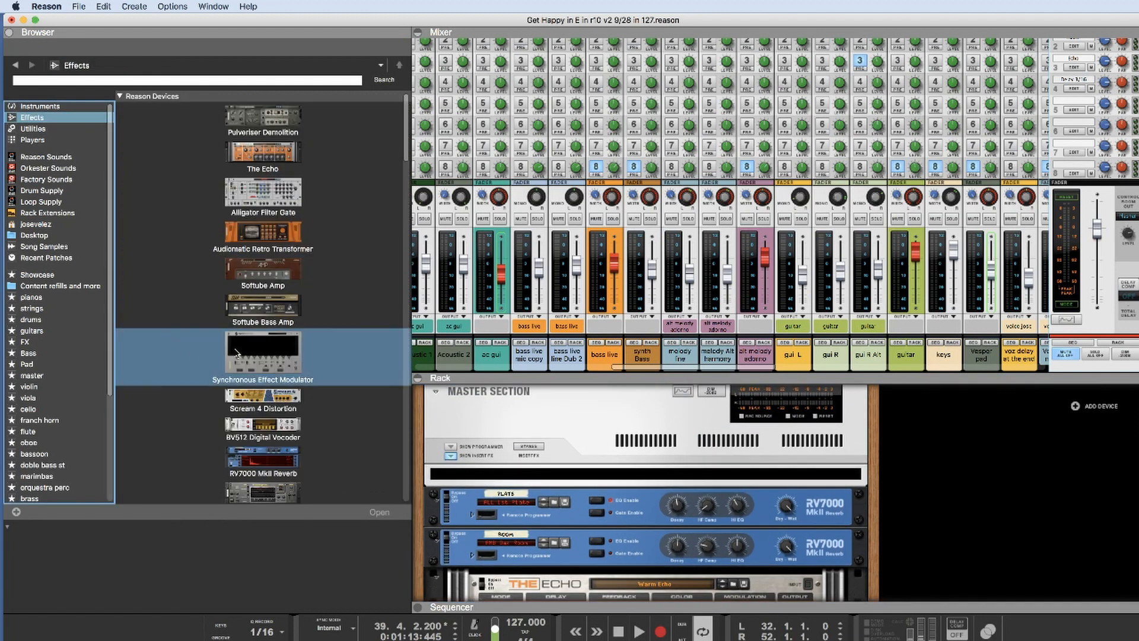
scroll(258, 365, down, 10)
scroll(258, 364, down, 15)
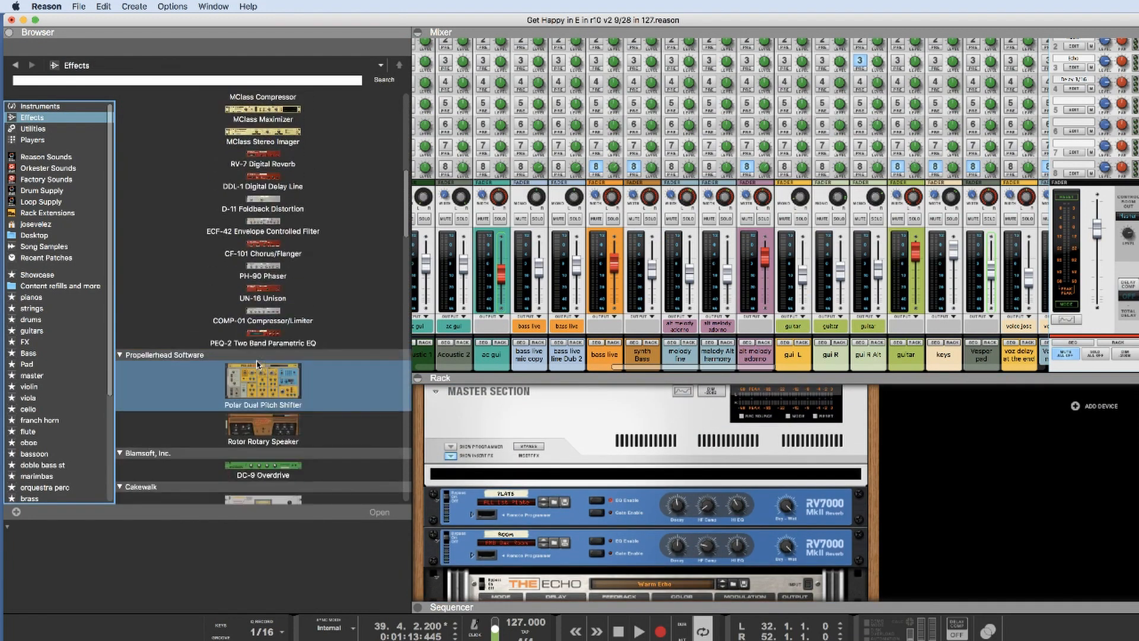
scroll(258, 364, down, 15)
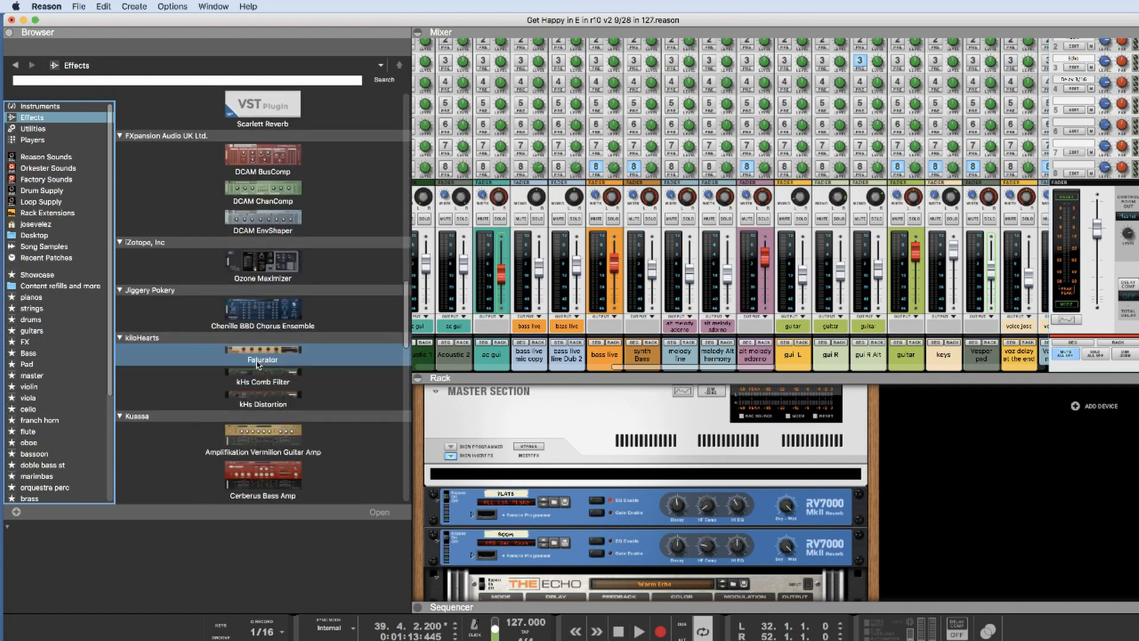
scroll(258, 364, down, 4)
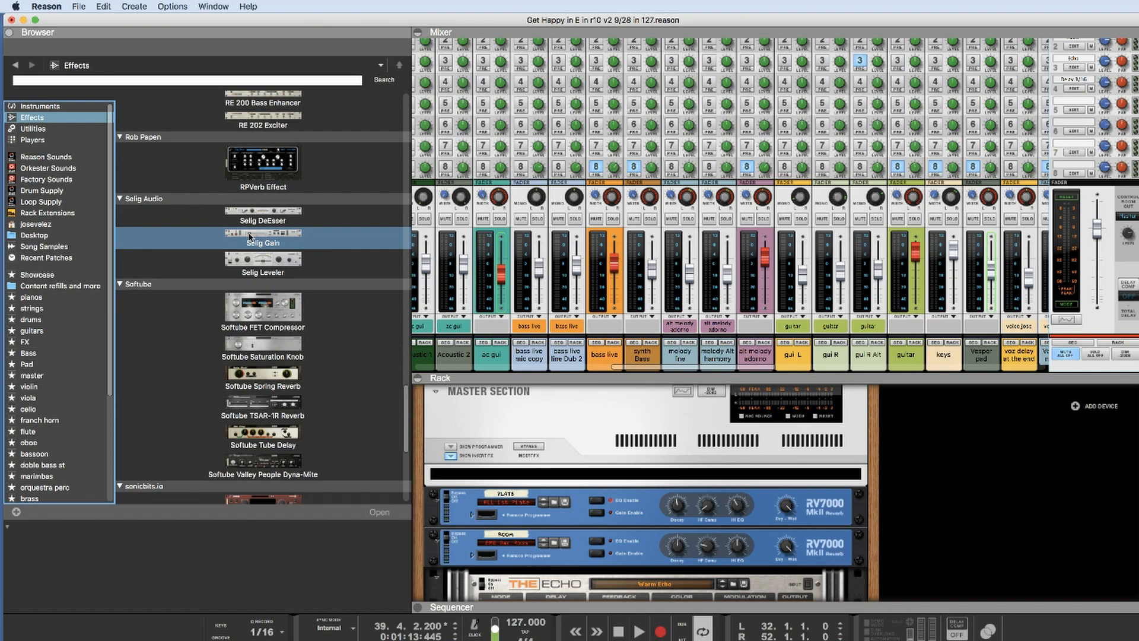
drag(250, 236, 686, 466)
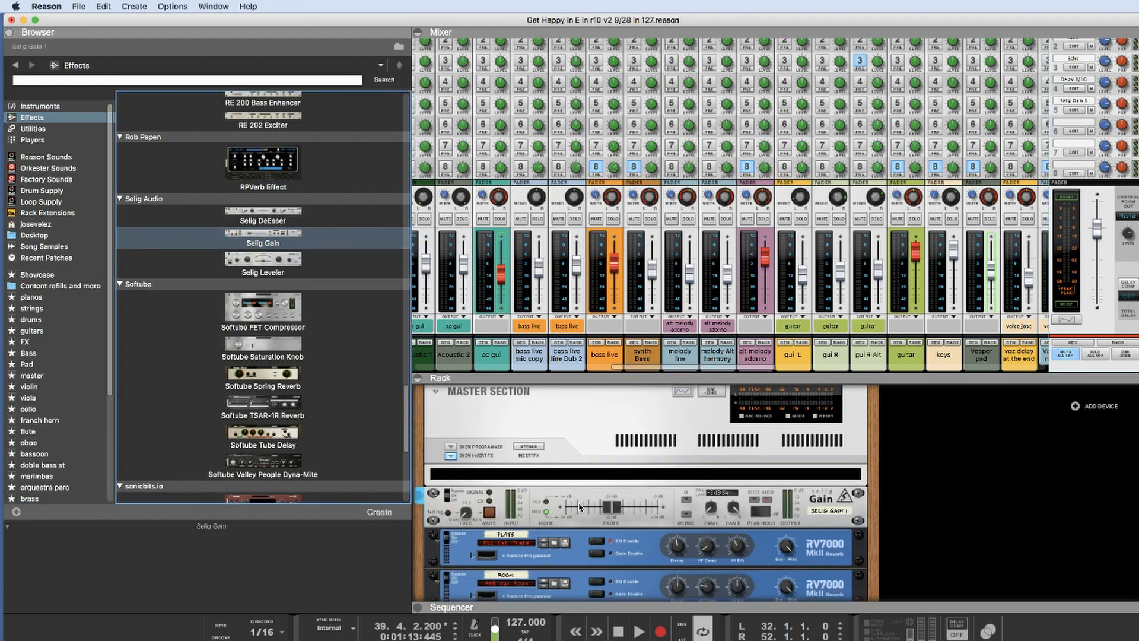
key(super+z)
click(213, 245)
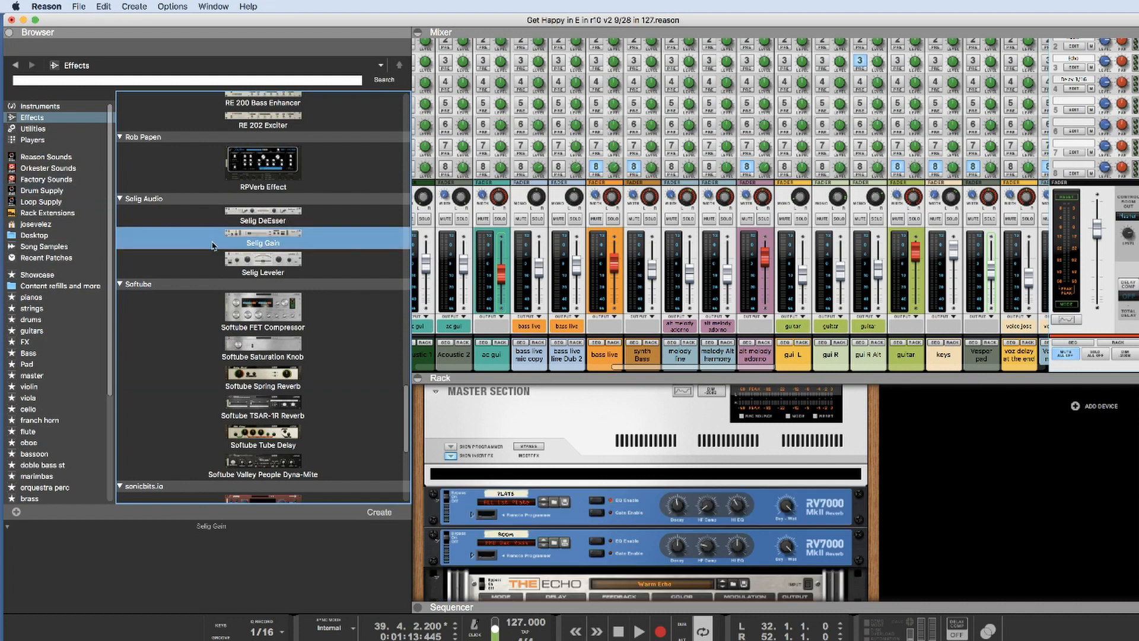
drag(268, 236, 599, 485)
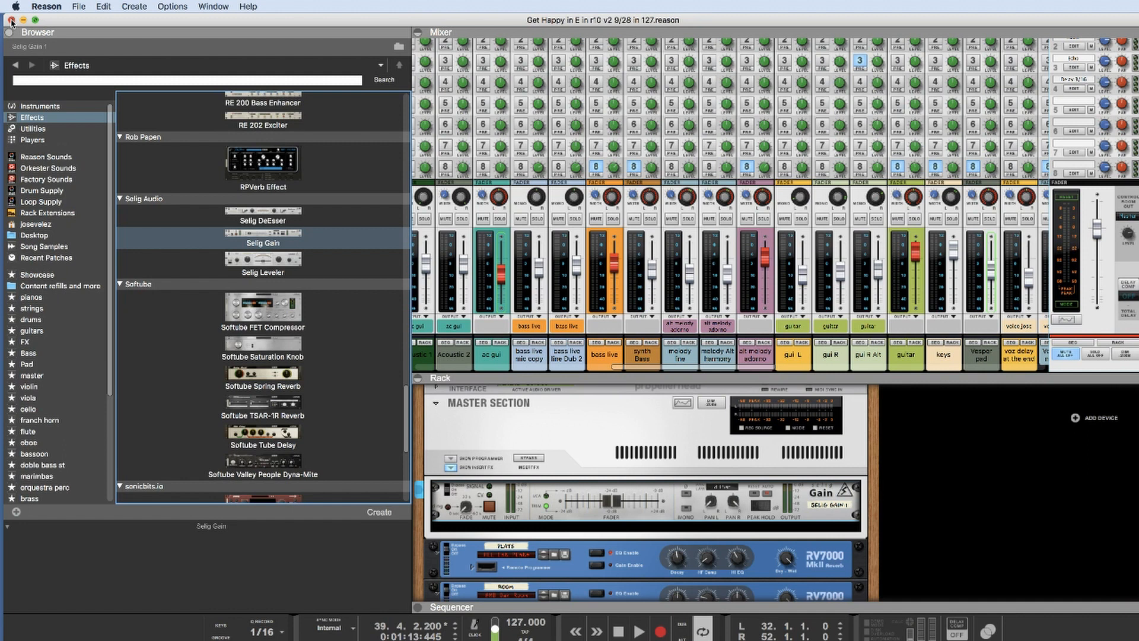
click(12, 22)
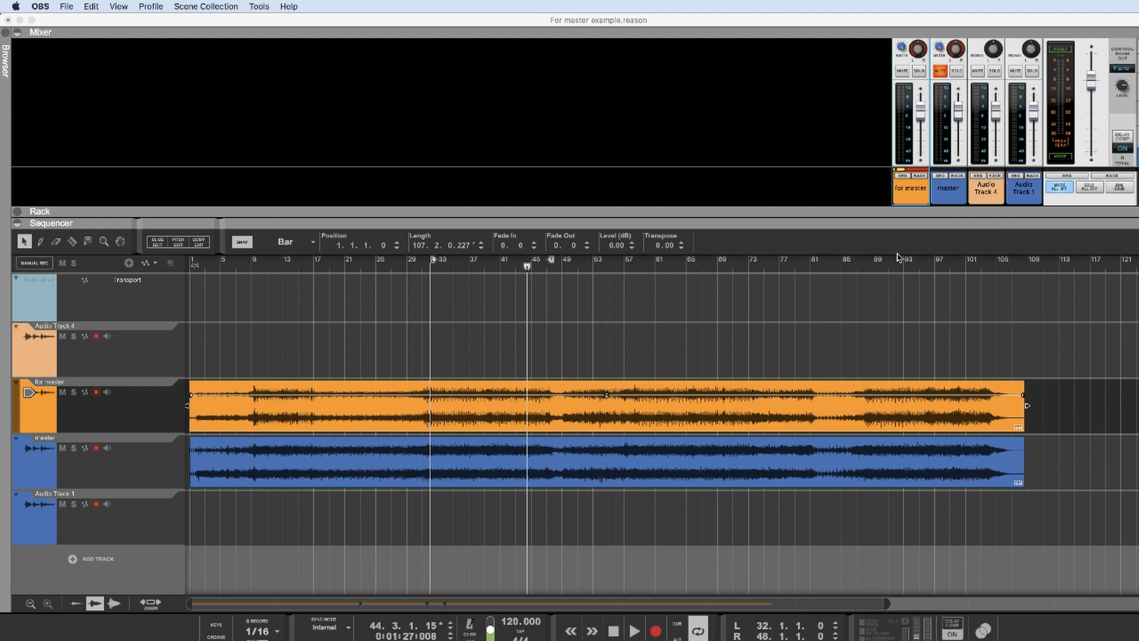
Step: In the For master example song, select the for master clip and the master, Audio Track 4 and Audio Track 1 mixer channels in turn
click(734, 422)
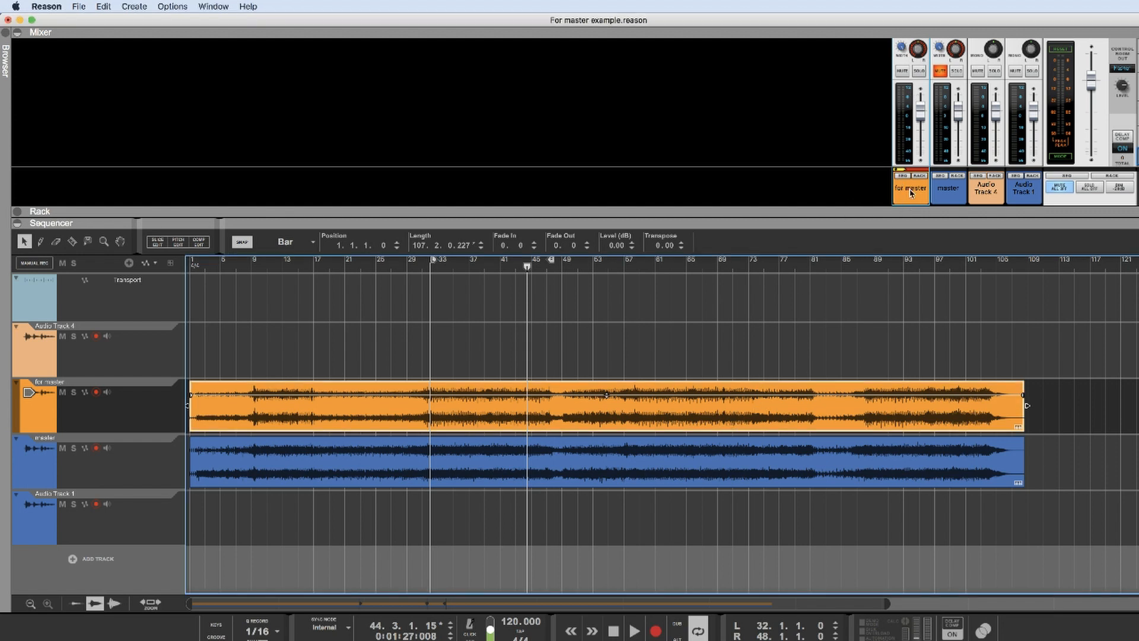
click(951, 192)
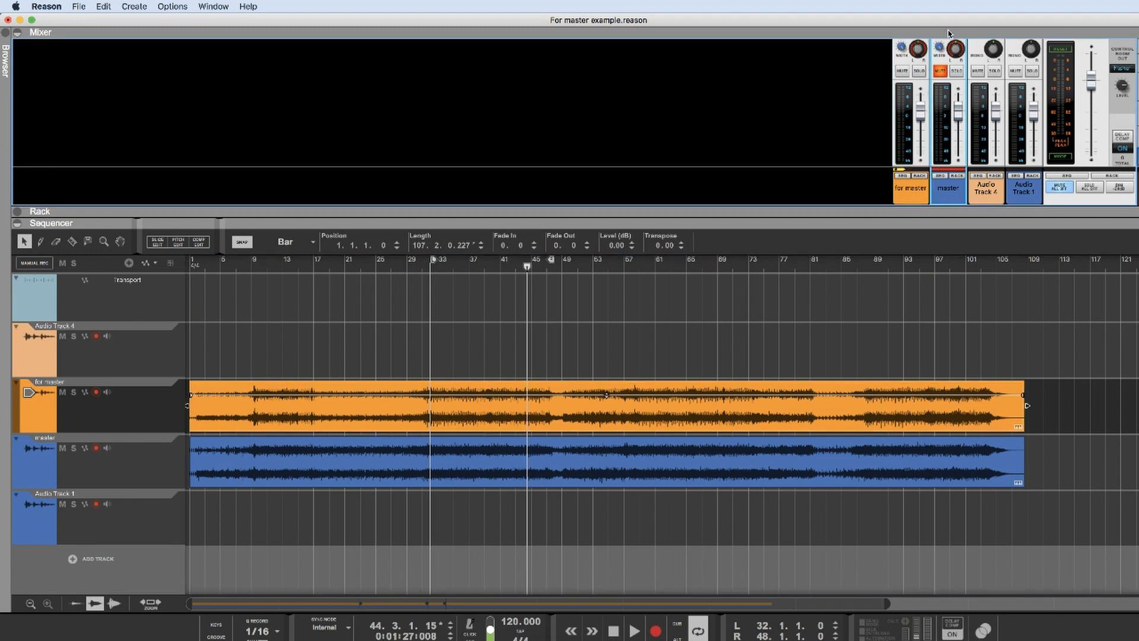
click(990, 200)
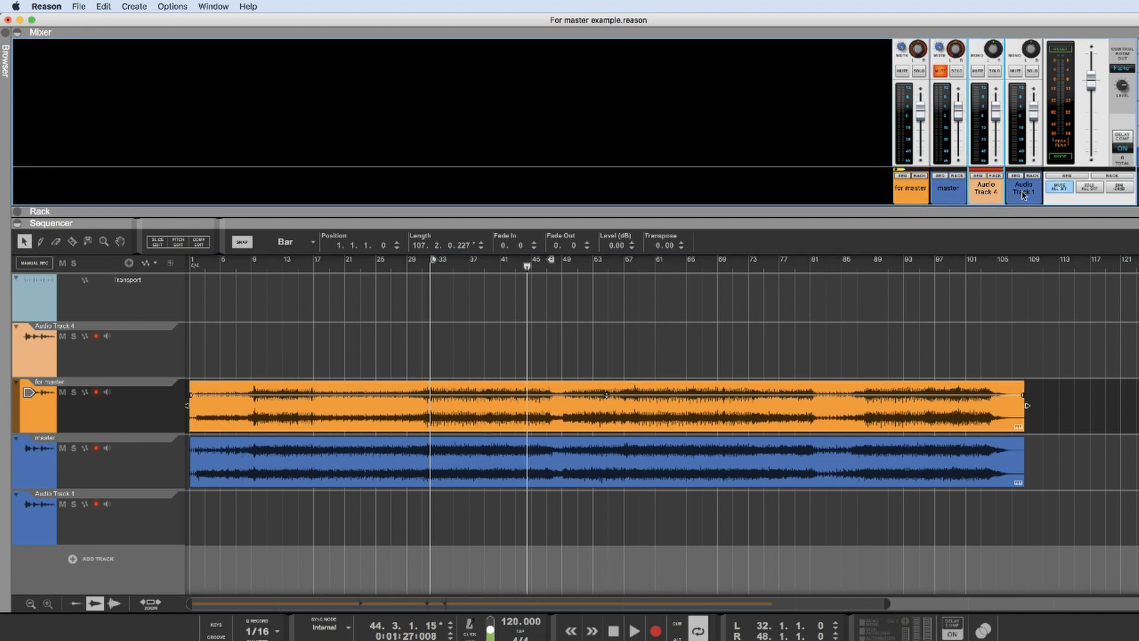
click(1024, 196)
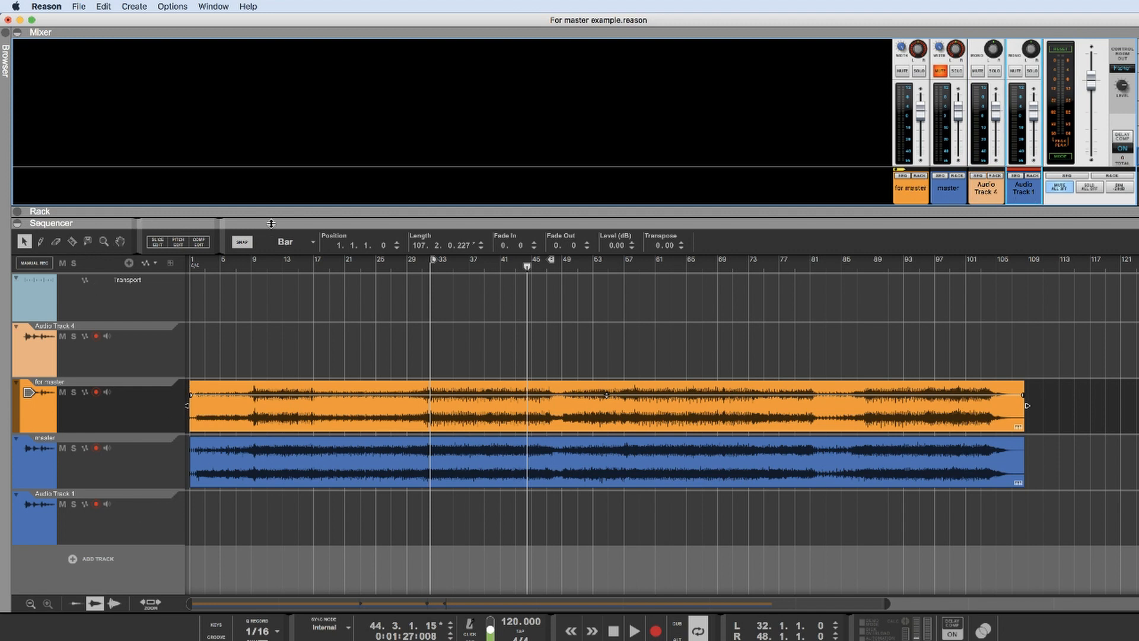
Step: Enlarge the rack over the sequencer, bypass the Master Section's insert effects and select the master mixer channel
drag(271, 223, 330, 496)
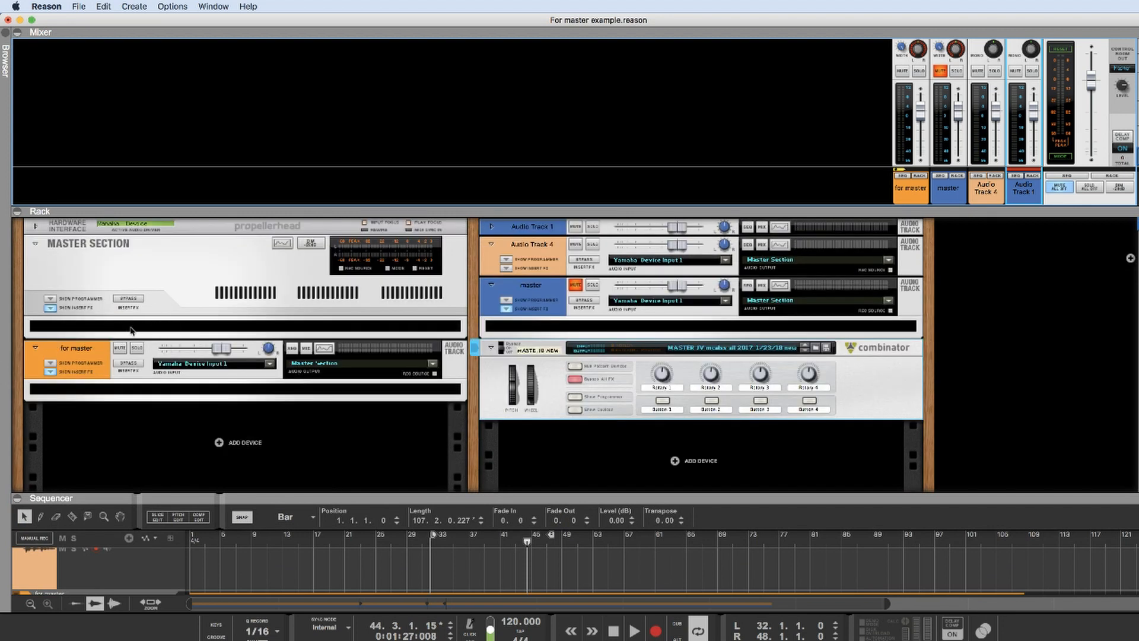
click(128, 299)
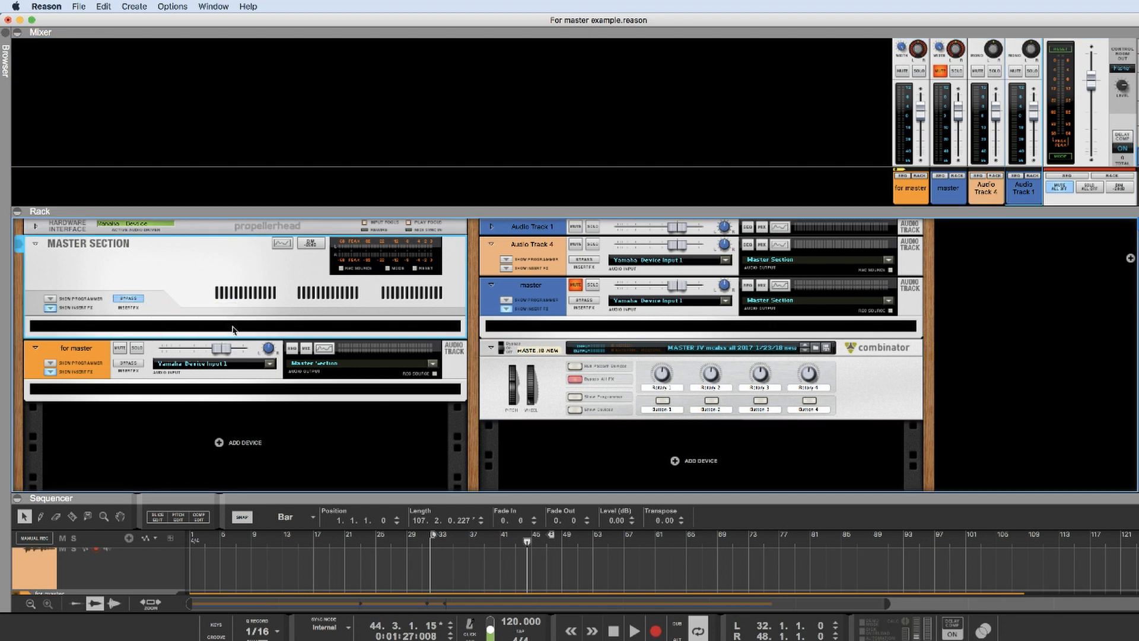
click(959, 193)
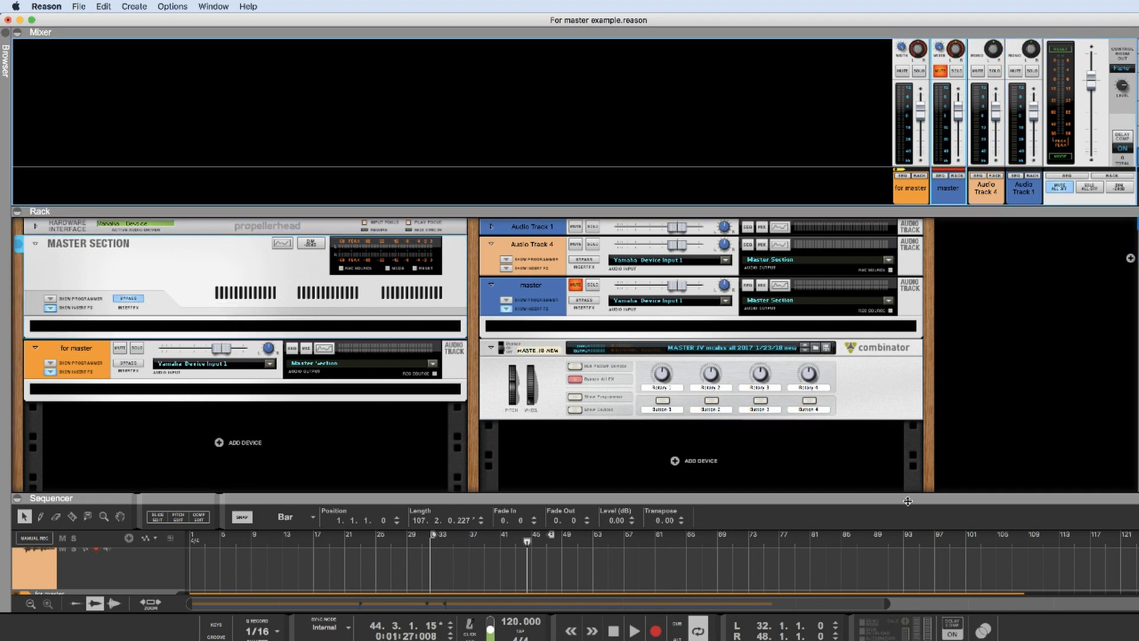
Step: Collapse the rack to bring back the sequencer tracks and select the master track's audio clip
drag(906, 497, 906, 161)
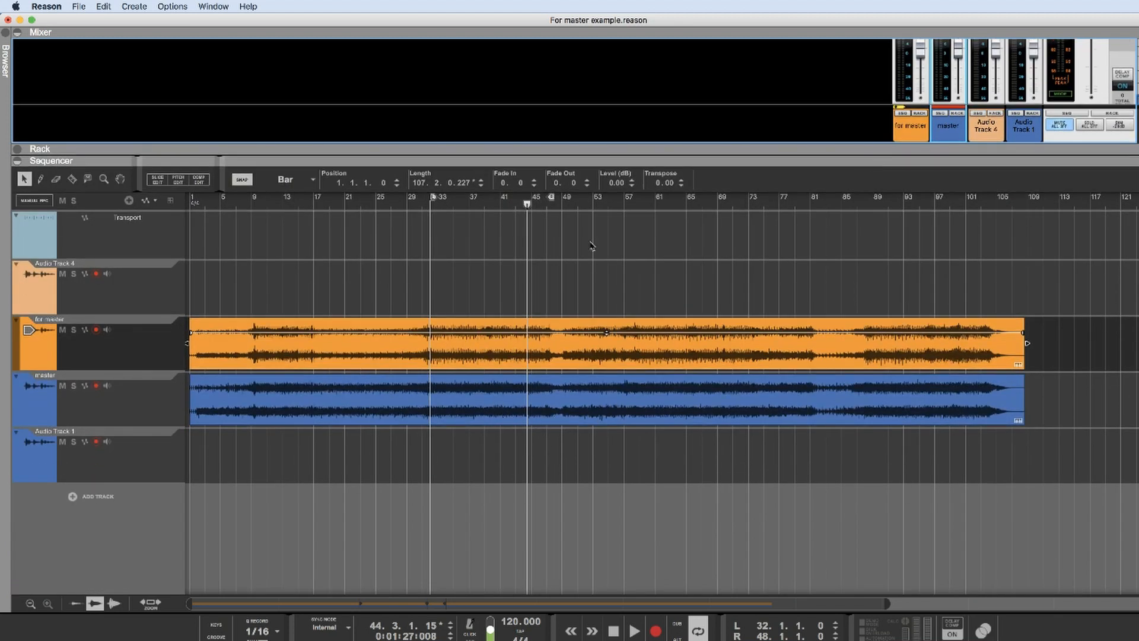
drag(586, 159, 655, 461)
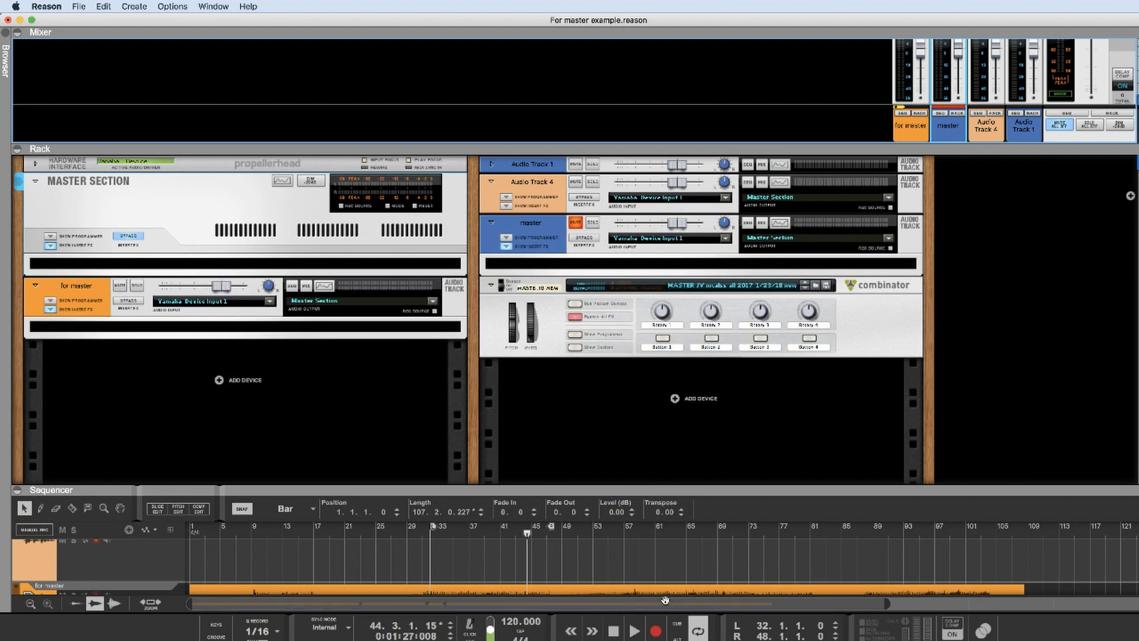
key(F6)
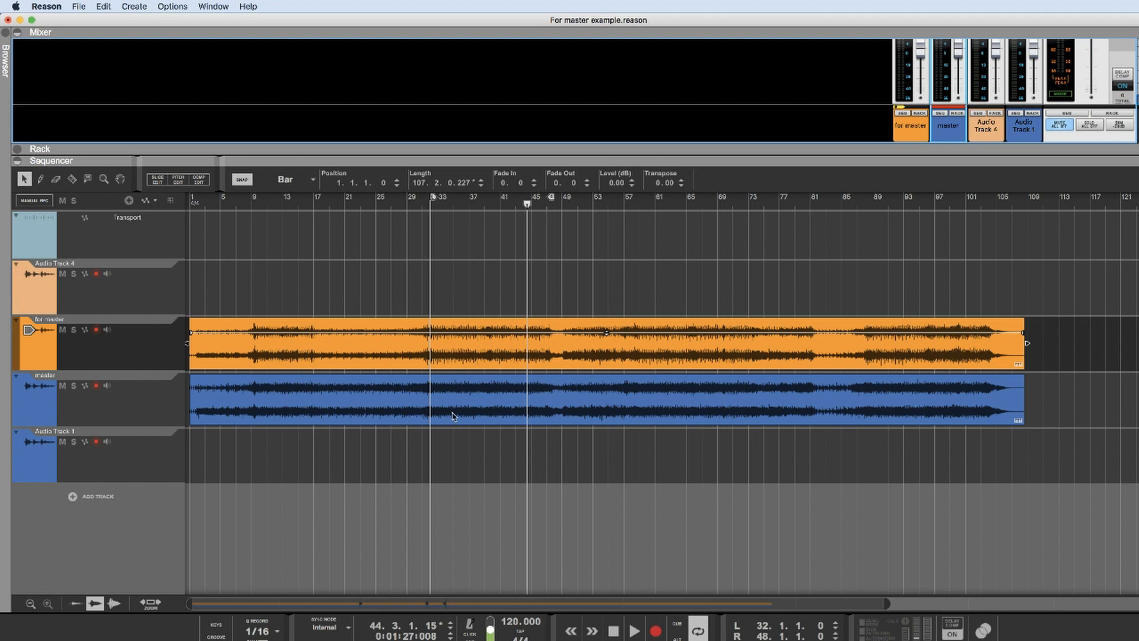
click(467, 416)
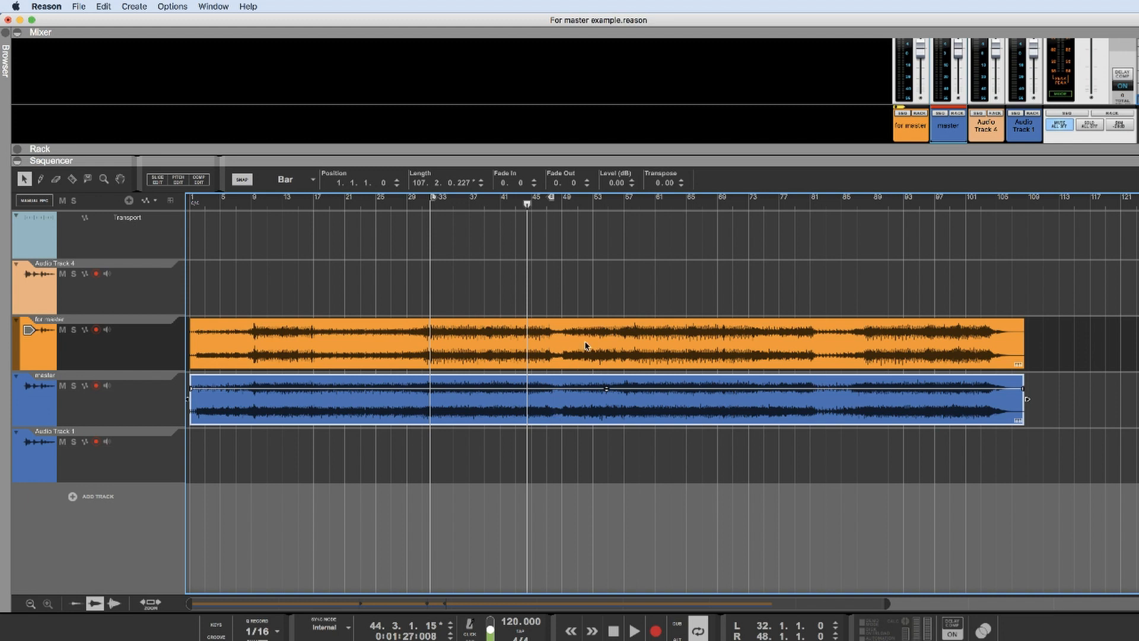
Step: Show the devices inside the master track's combinator in the enlarged rack and examine the chain from the MClass Equalizer to the Selig Gain
drag(356, 162, 356, 454)
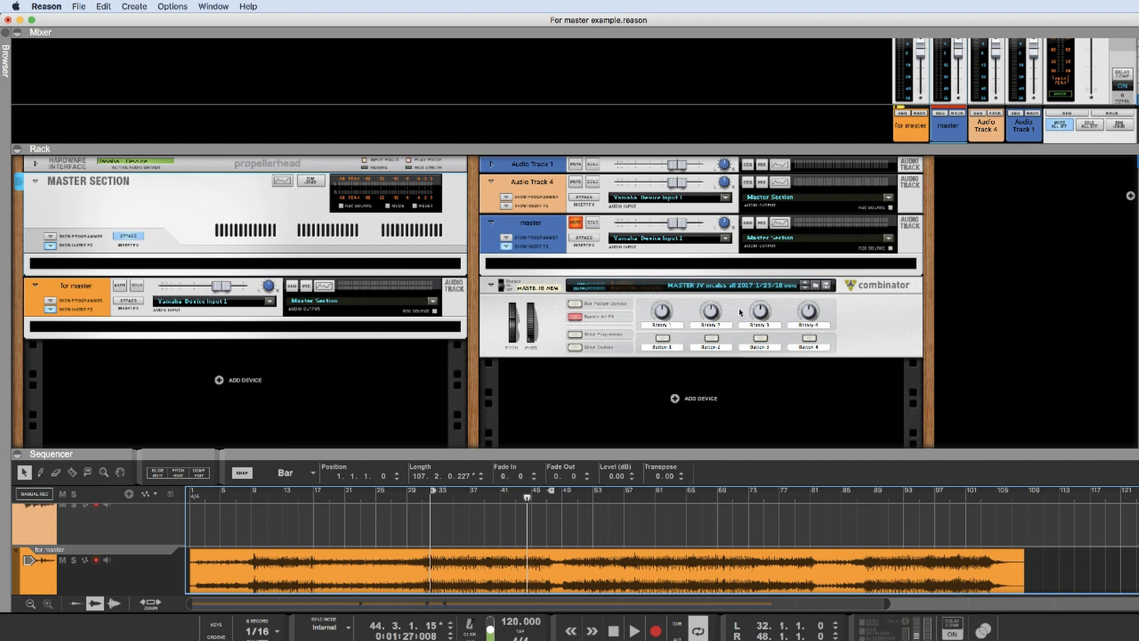
click(575, 347)
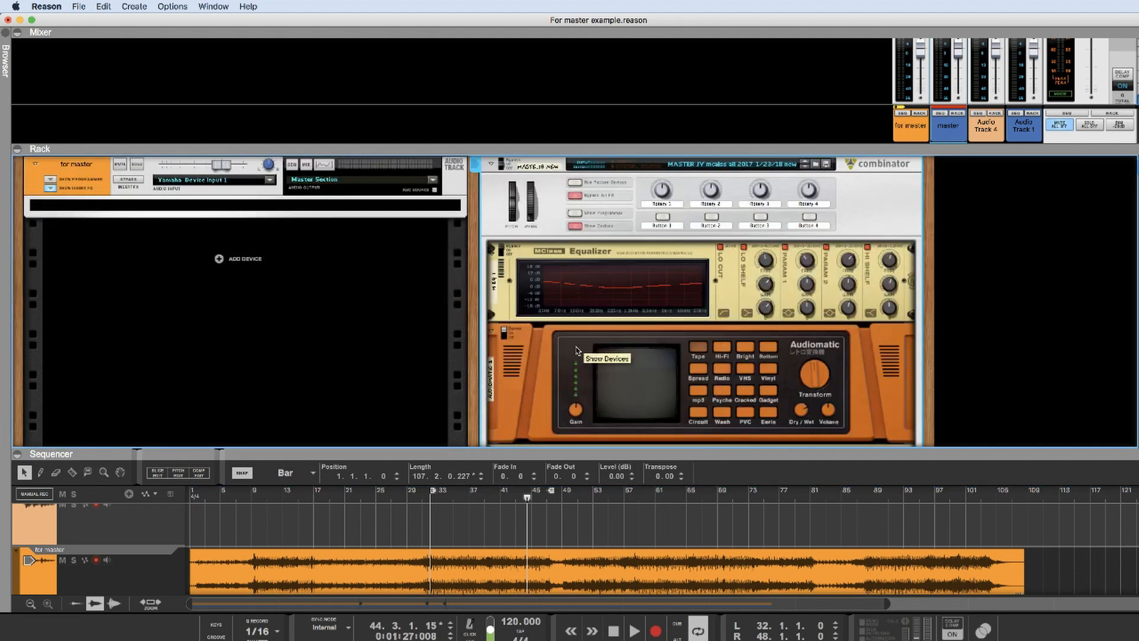
scroll(679, 330, up, 2)
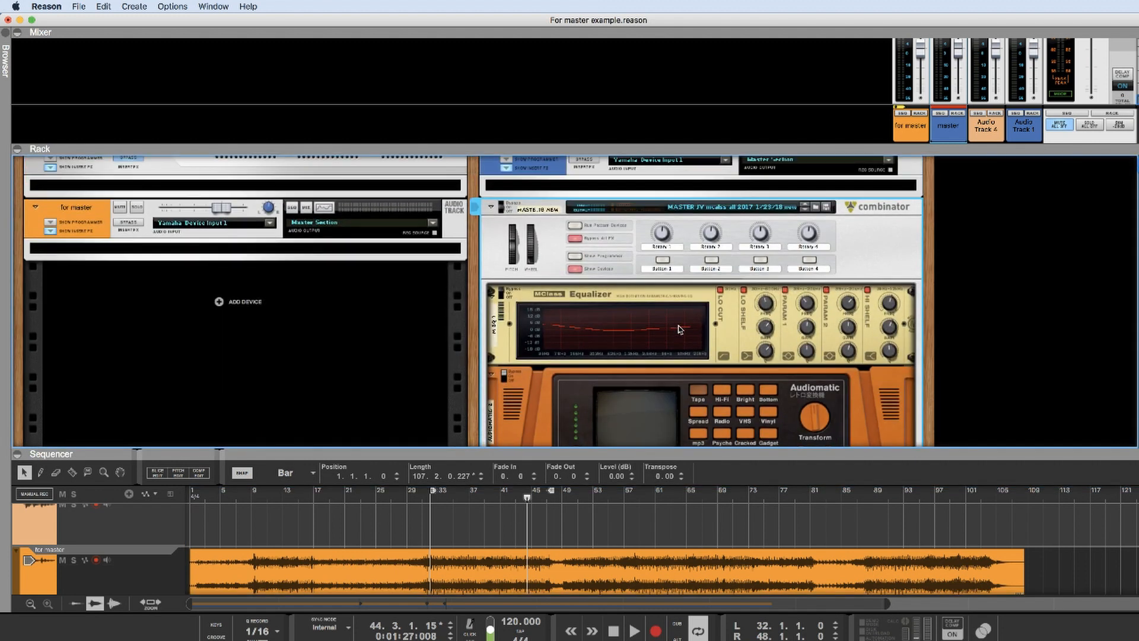
scroll(679, 330, down, 1)
scroll(679, 330, down, 15)
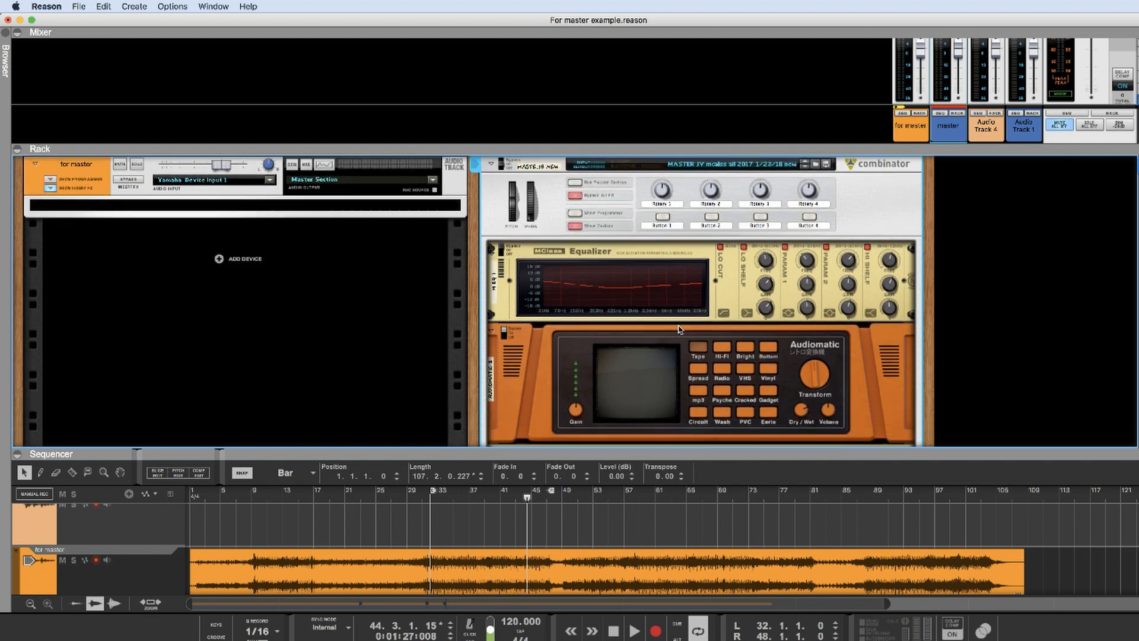
scroll(679, 330, down, 3)
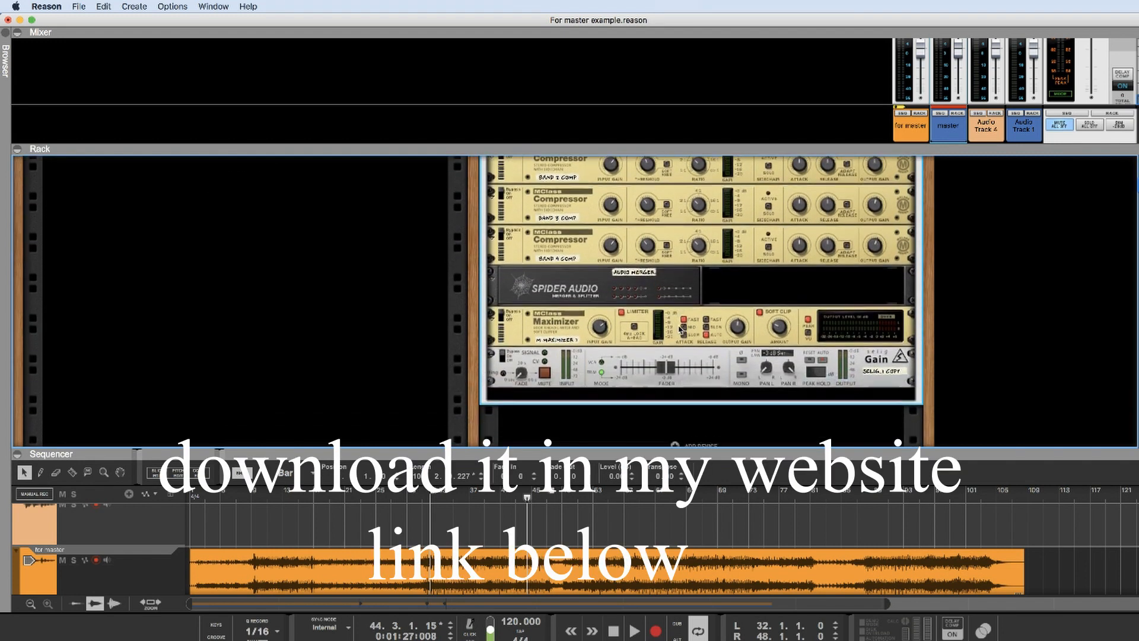
scroll(679, 330, up, 1)
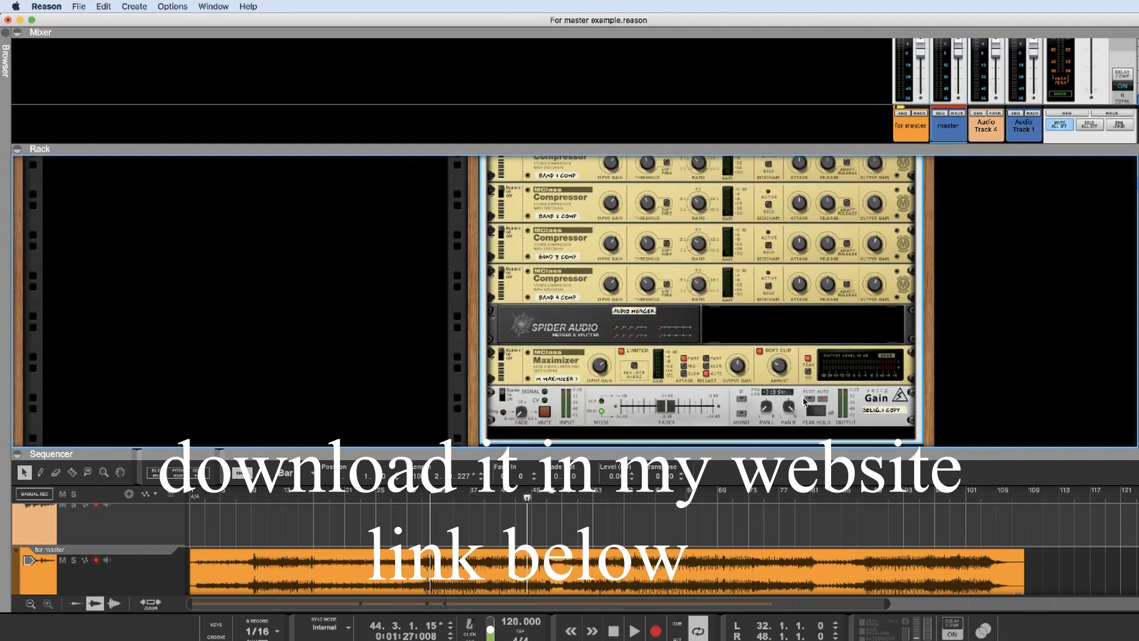
scroll(792, 371, up, 1)
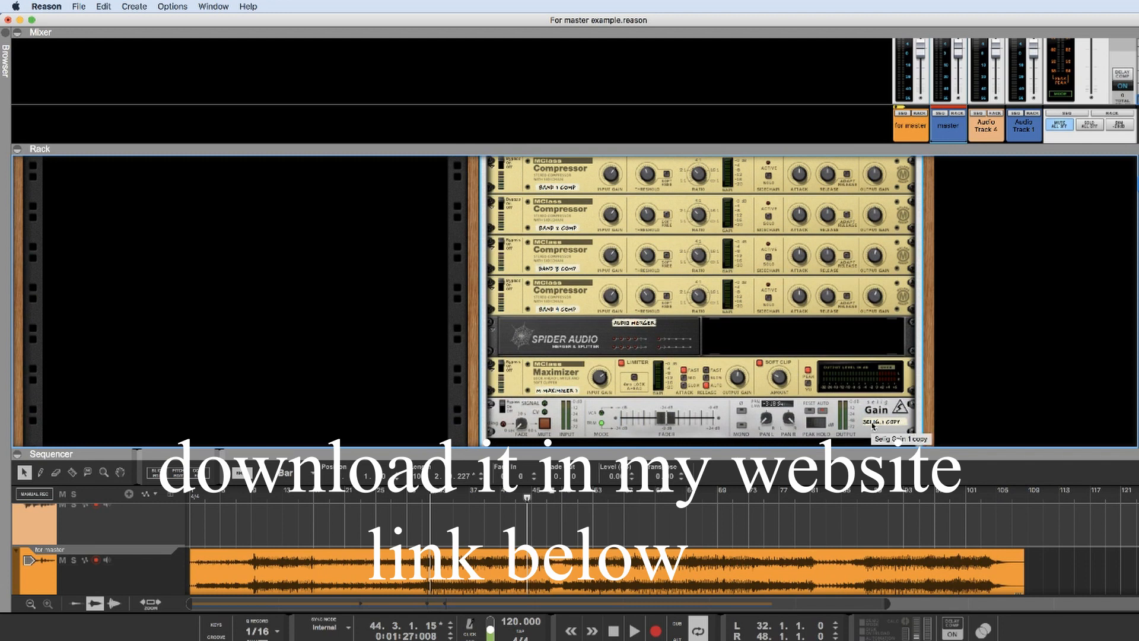
scroll(871, 425, up, 10)
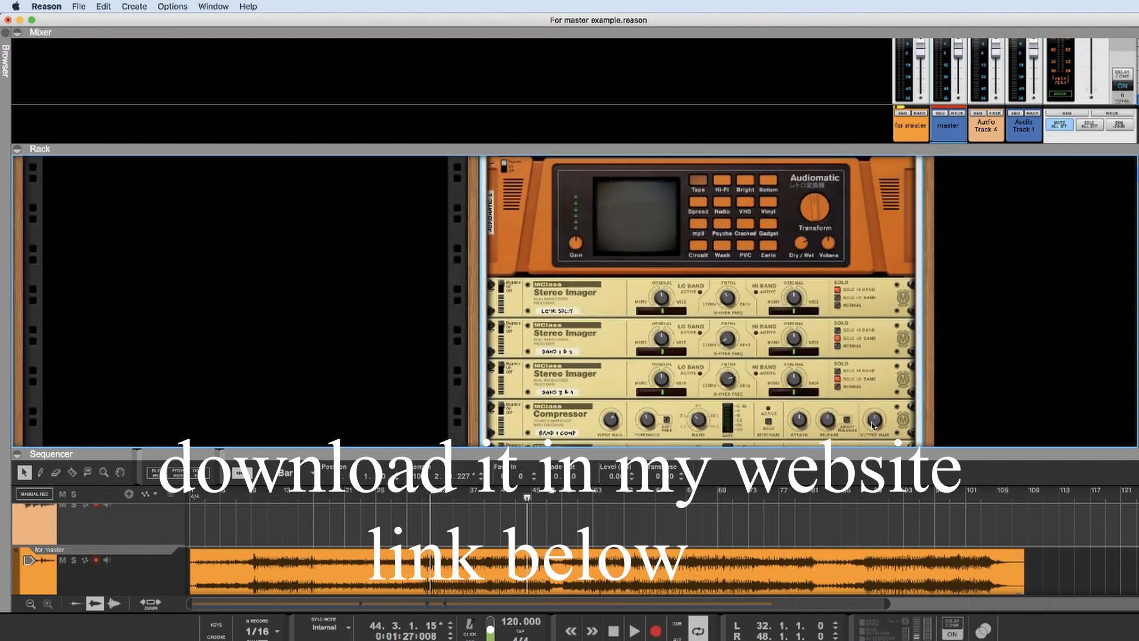
scroll(872, 424, up, 3)
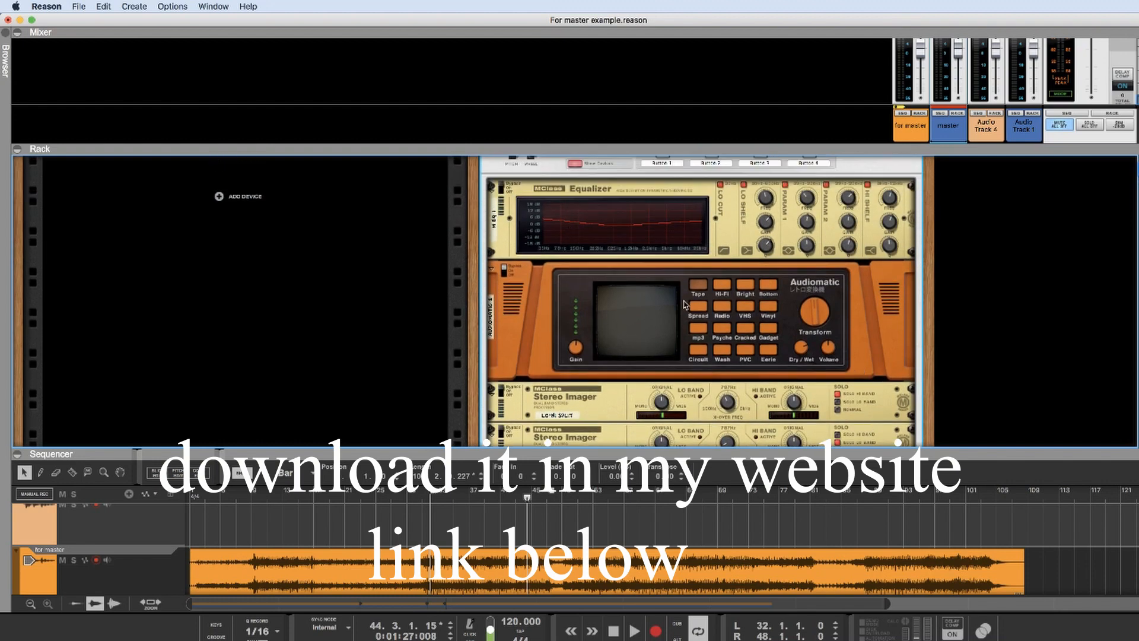
Step: Add the Default Mastering Suite patch from the factory MClass Mastering Patches to the for master channel's rack column
scroll(684, 305, up, 3)
scroll(688, 282, up, 2)
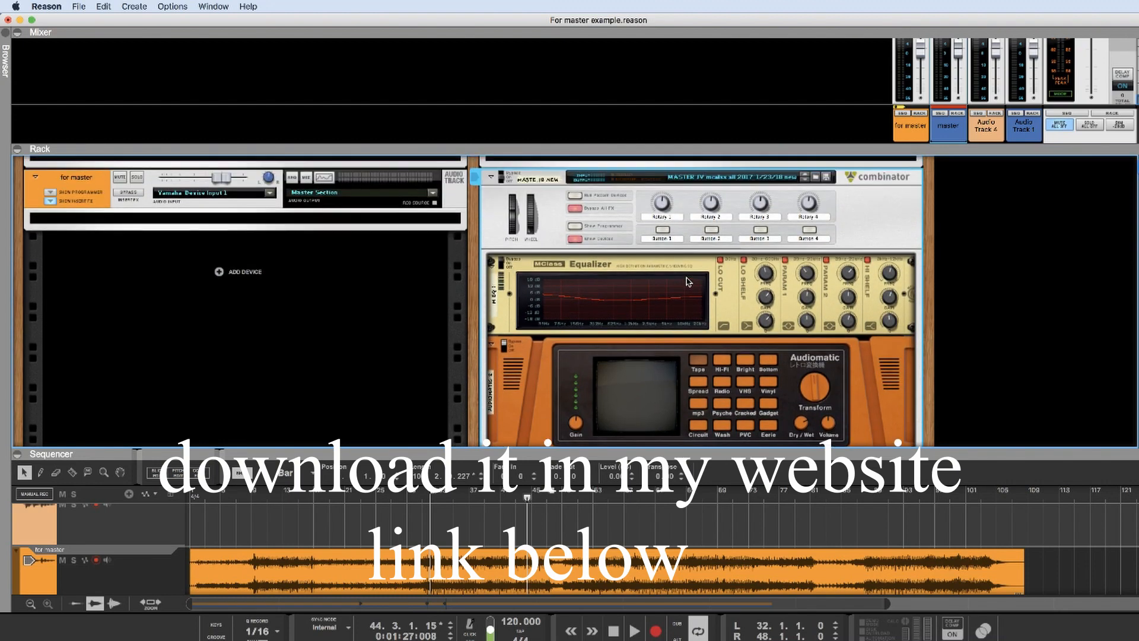
click(5, 36)
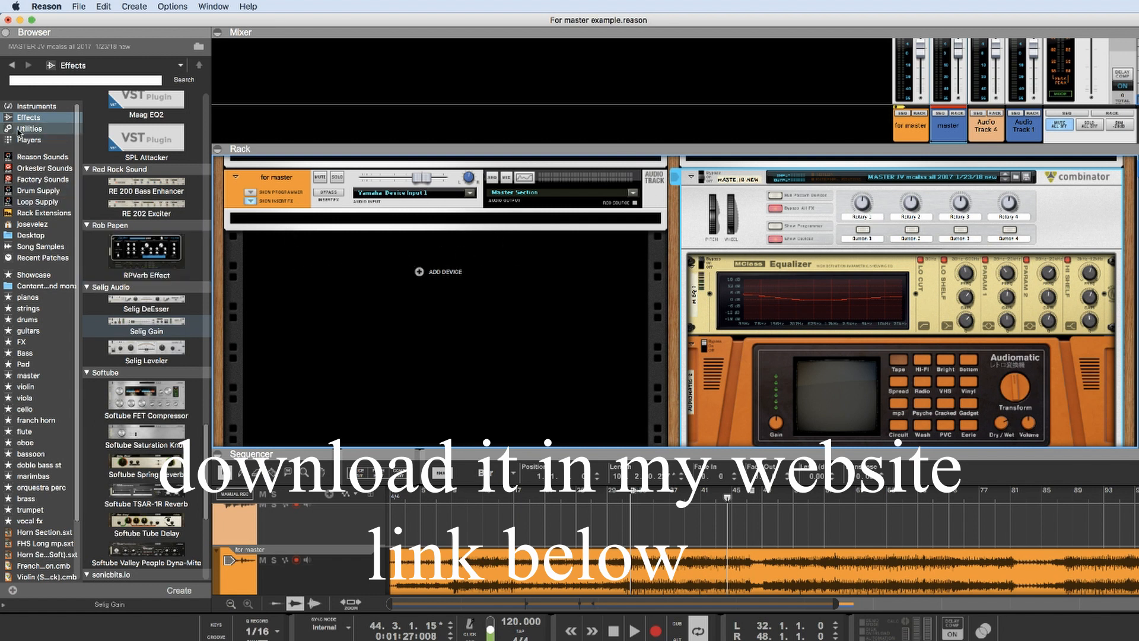
click(36, 179)
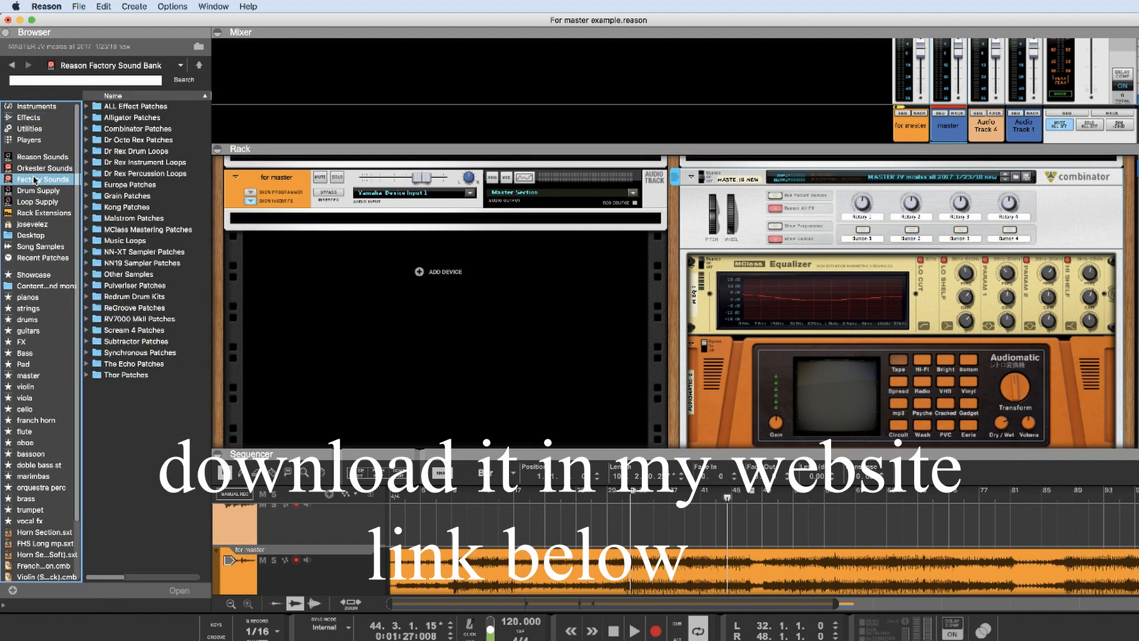
click(87, 233)
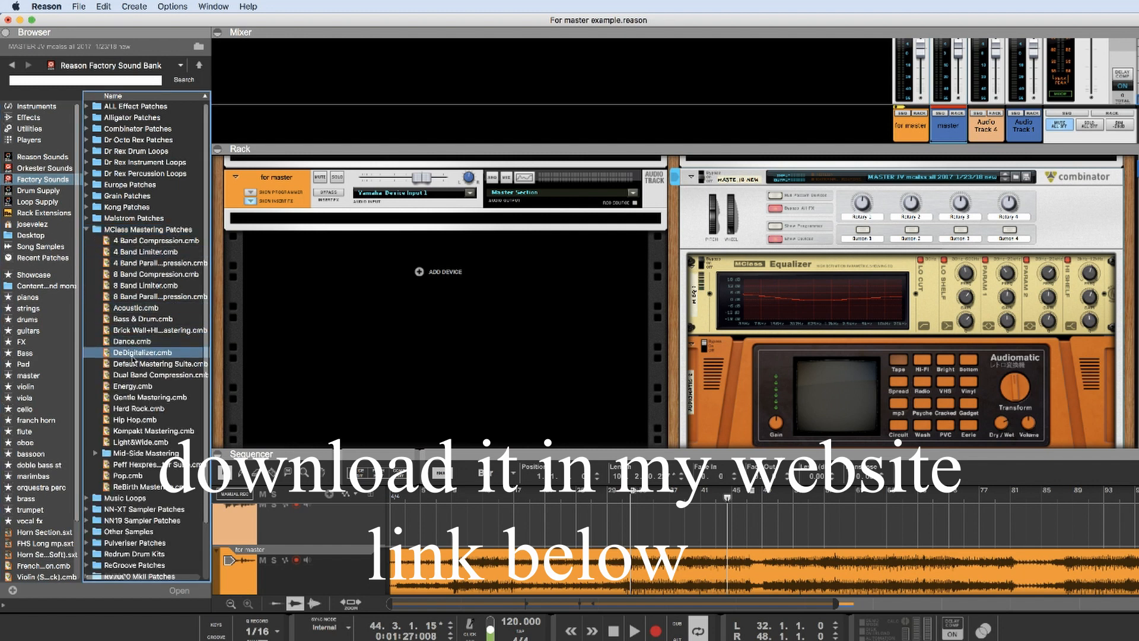
mouse_move(132, 368)
mouse_down()
mouse_move(320, 244)
mouse_move(335, 214)
mouse_up()
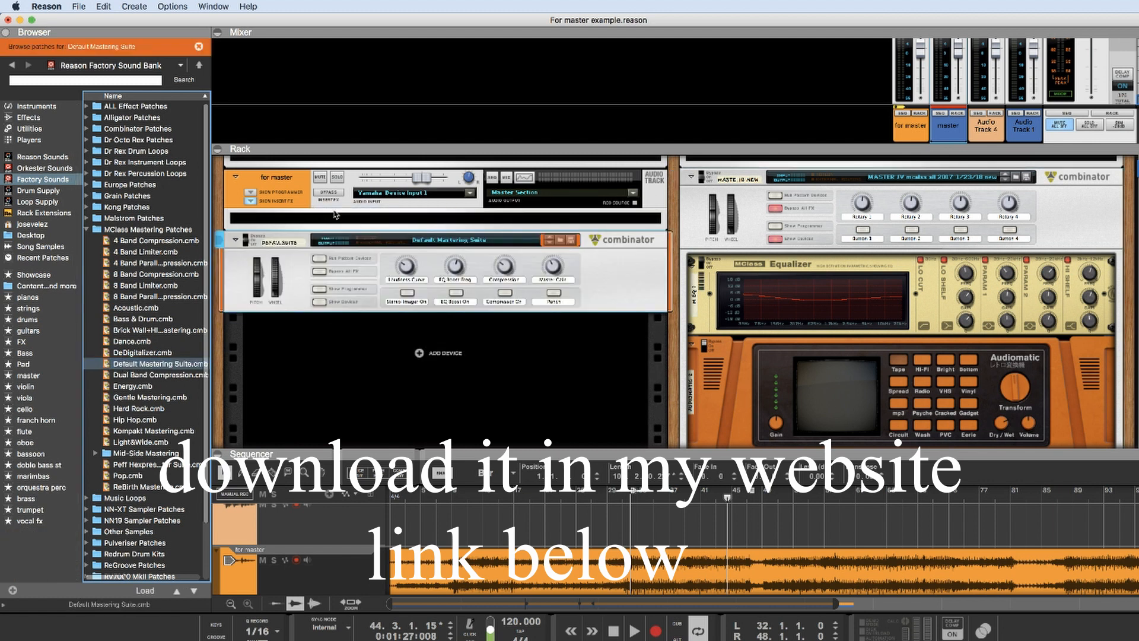
Step: Show the devices inside the Default Mastering Suite combinator and look over its Equalizer, Stereo Imager, Compressor and Maximizer
click(320, 302)
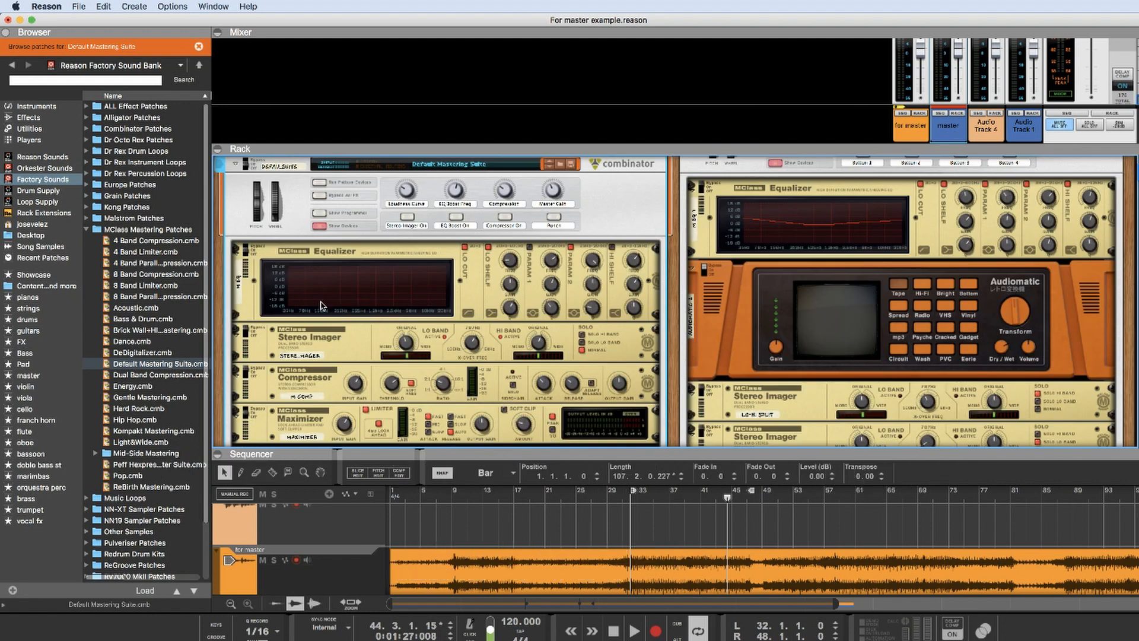
scroll(320, 305, up, 3)
scroll(330, 288, down, 2)
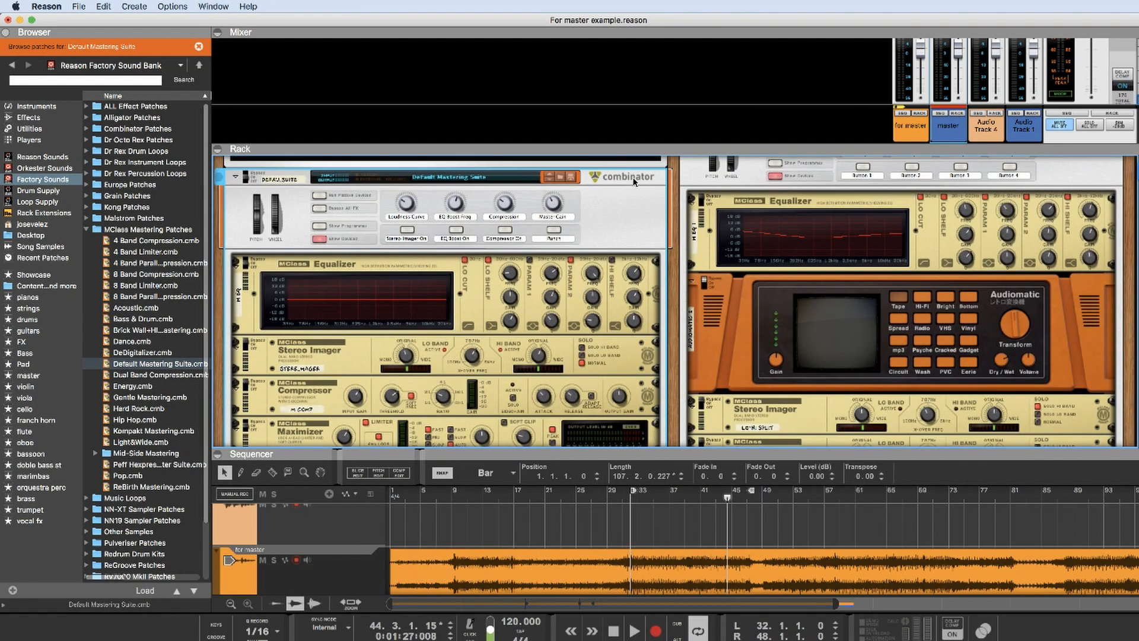
scroll(613, 233, up, 1)
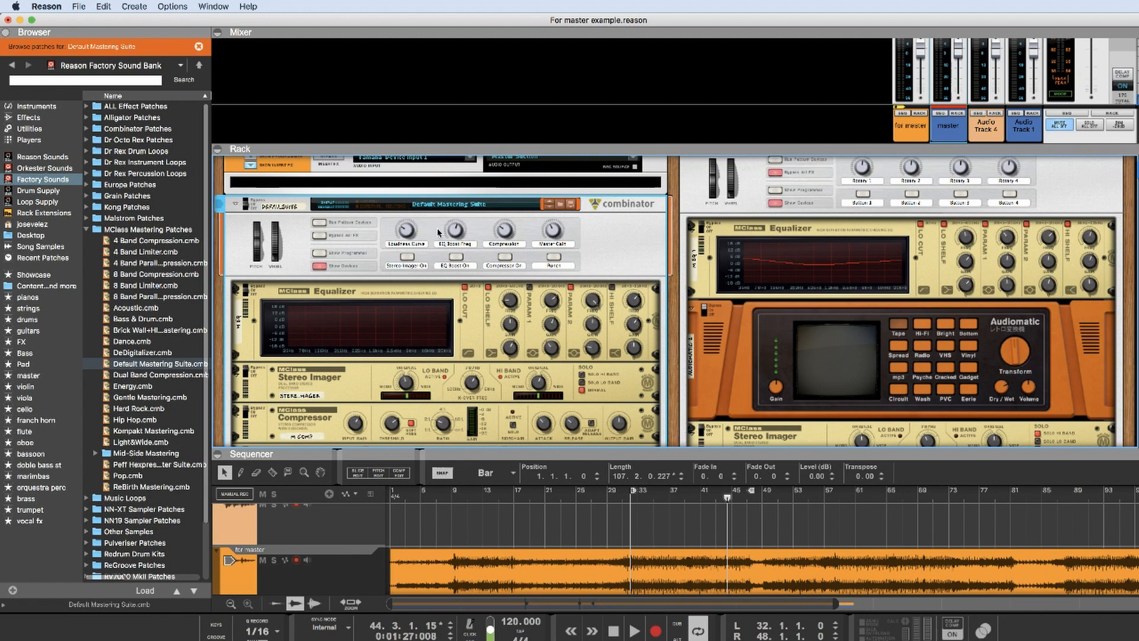
click(470, 208)
click(470, 205)
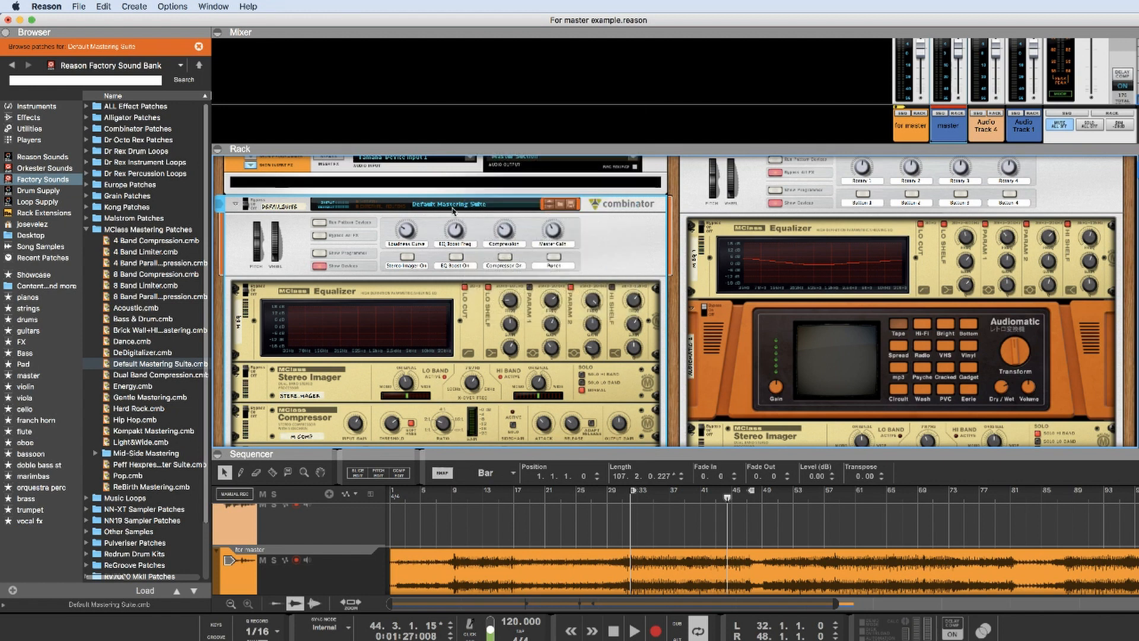
Step: Save the combinator patch under the name Mastering Suite followed by the producer's first name and v1, dropping the word Default
click(571, 204)
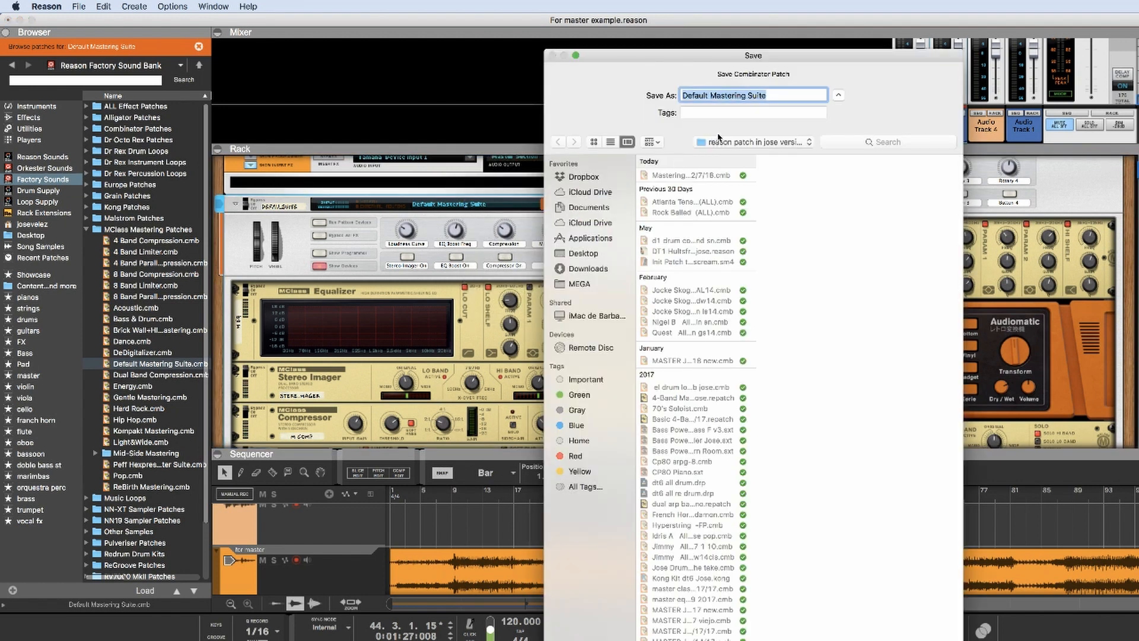
key(Right)
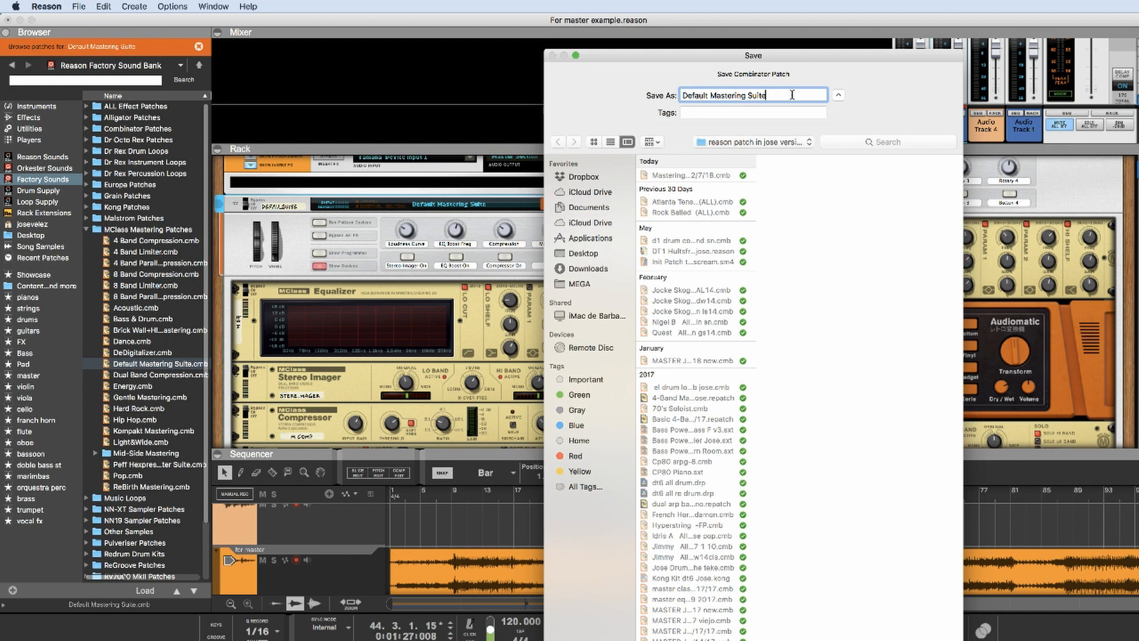
text(jose v1)
drag(710, 96, 655, 96)
key(BackSpace)
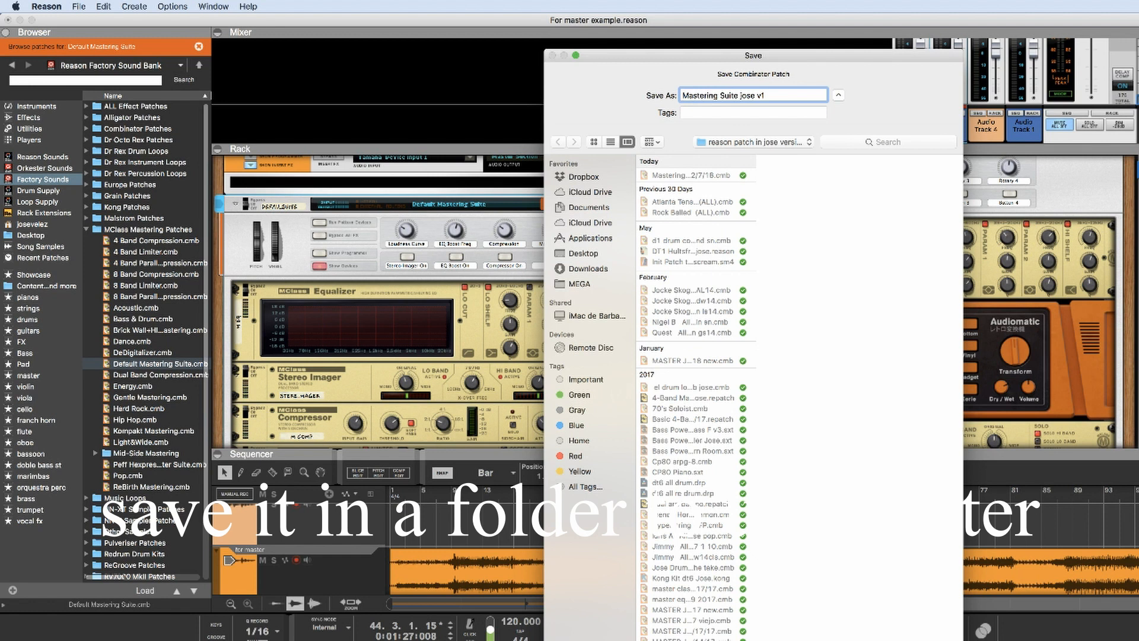
key(Return)
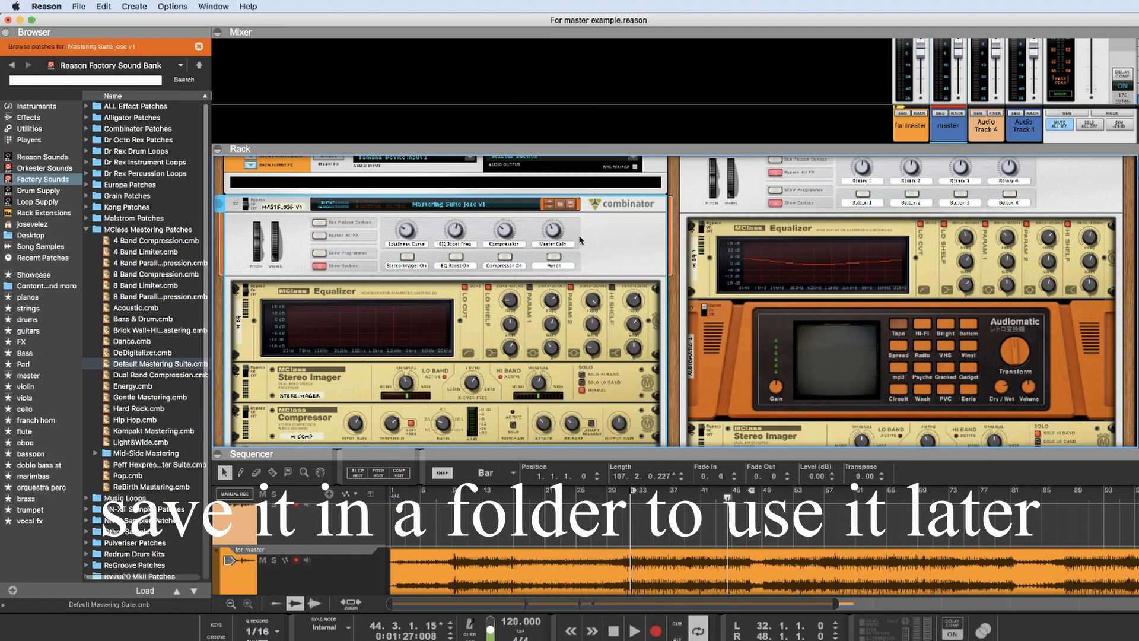
Step: Delete the MClass Stereo Imager and MClass Compressor from the saved mastering combinator, leaving the Equalizer and Maximizer
scroll(376, 318, down, 3)
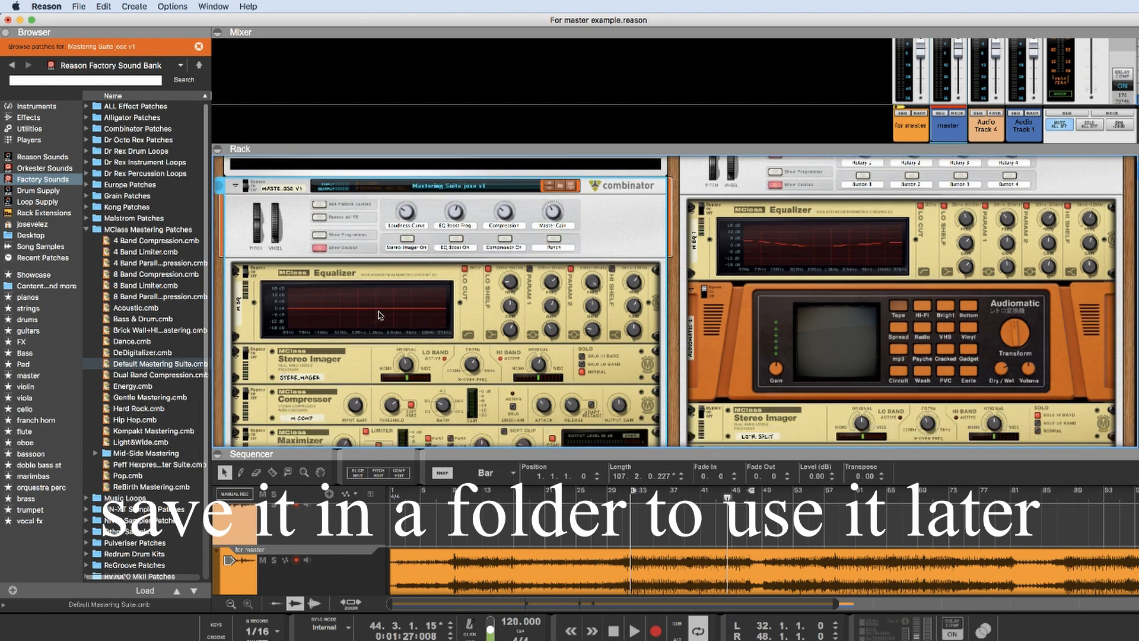
click(334, 314)
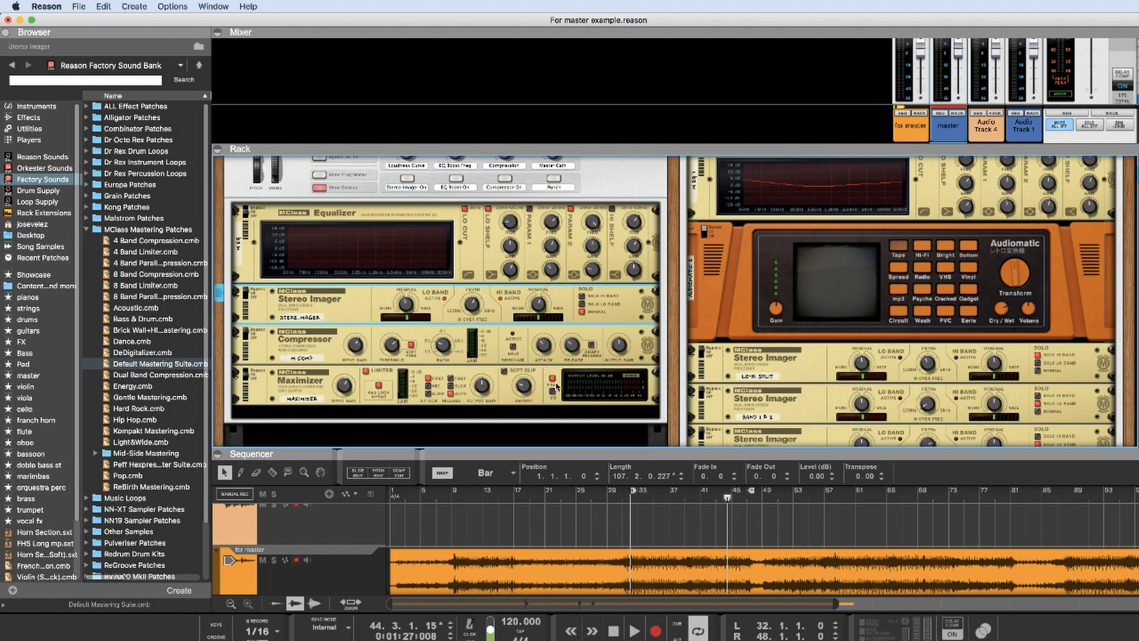
shift+click(333, 348)
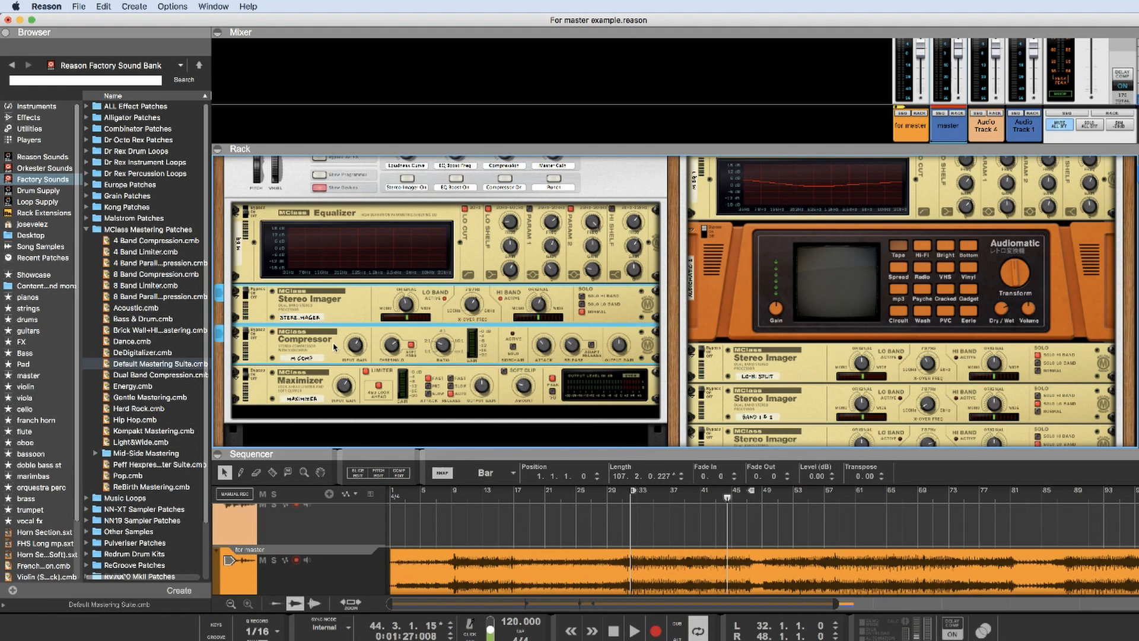
right_click(350, 308)
click(397, 345)
click(848, 269)
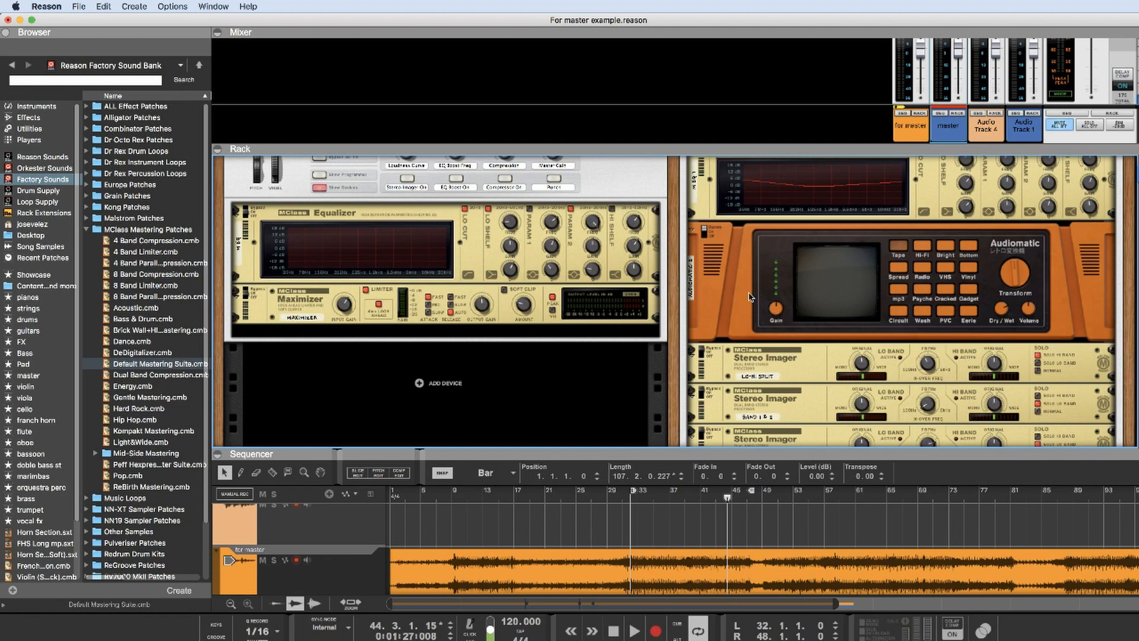
Step: Insert an Audiomatic Retro Transformer from the effects between the combinator's MClass Equalizer and MClass Maximizer
click(34, 118)
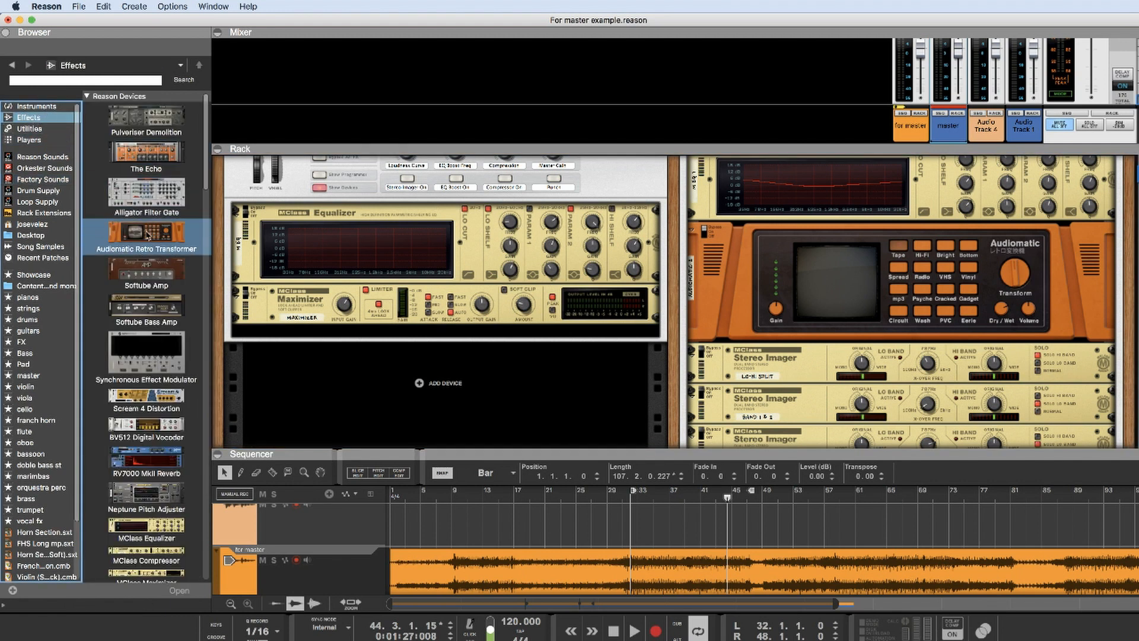
drag(148, 235, 391, 289)
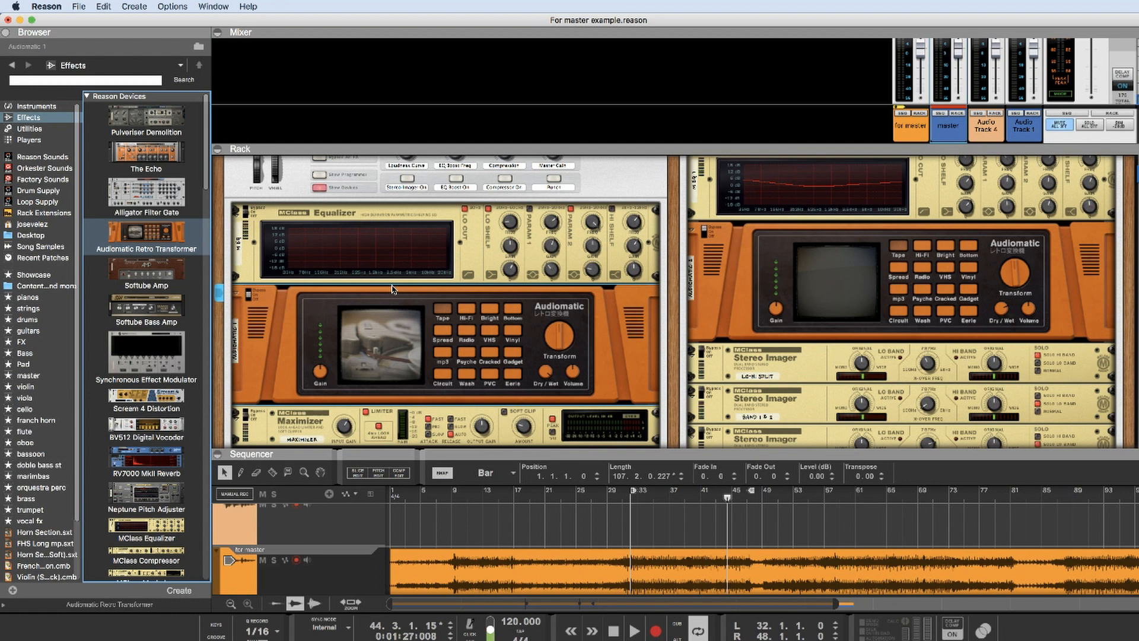
scroll(712, 295, up, 2)
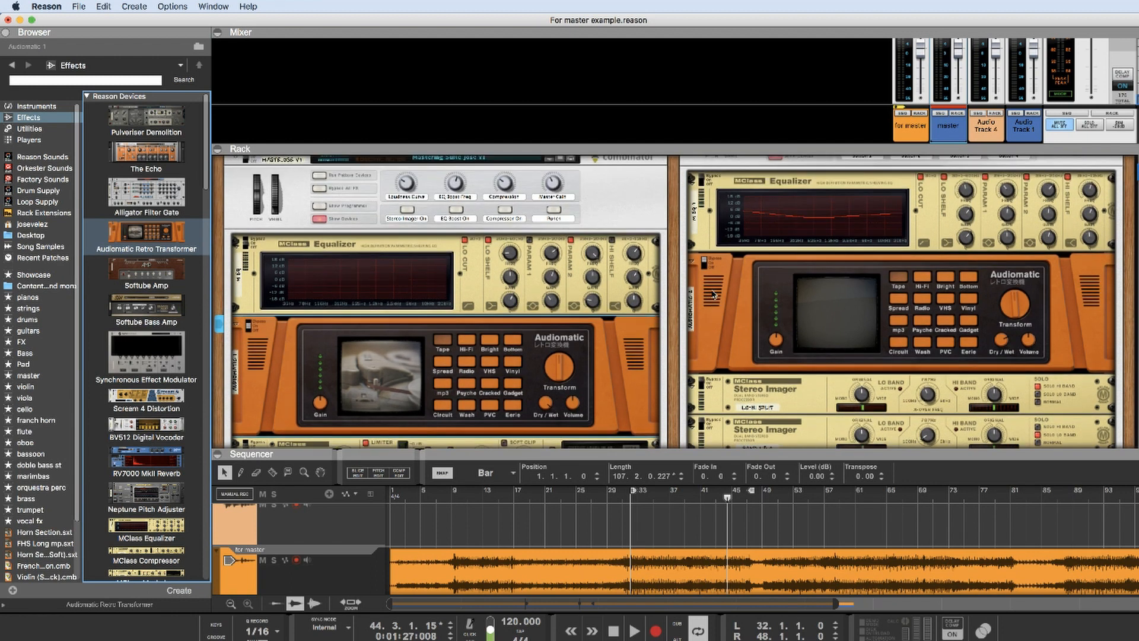
Step: Create a new audio track after Audio Track 4 in the rack and unfold its device
scroll(712, 294, up, 13)
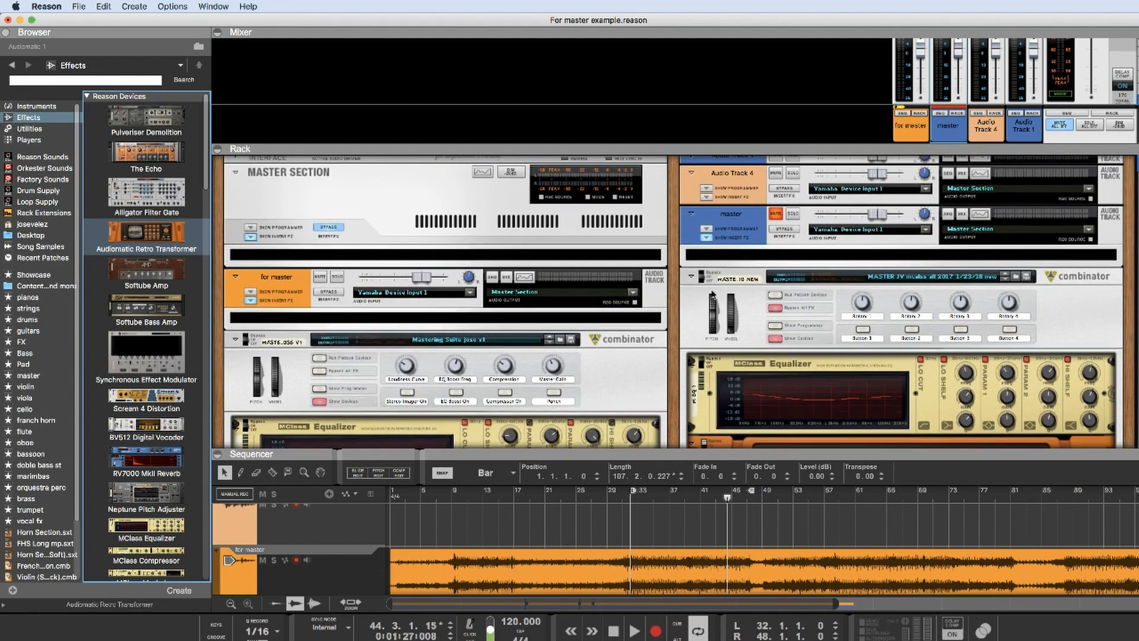
click(691, 197)
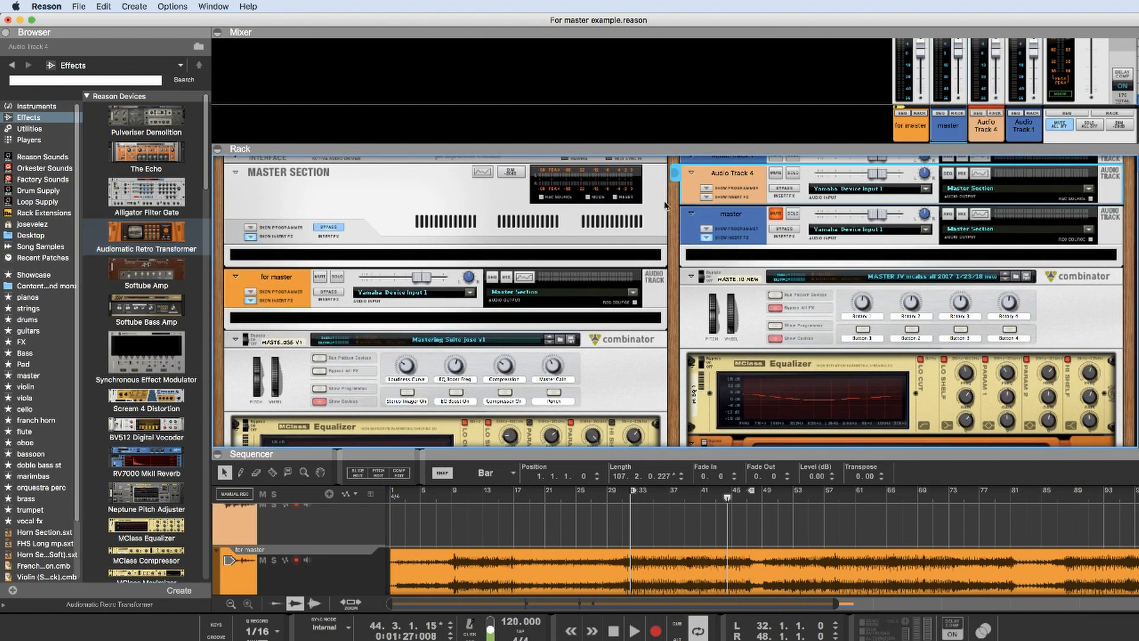
right_click(692, 193)
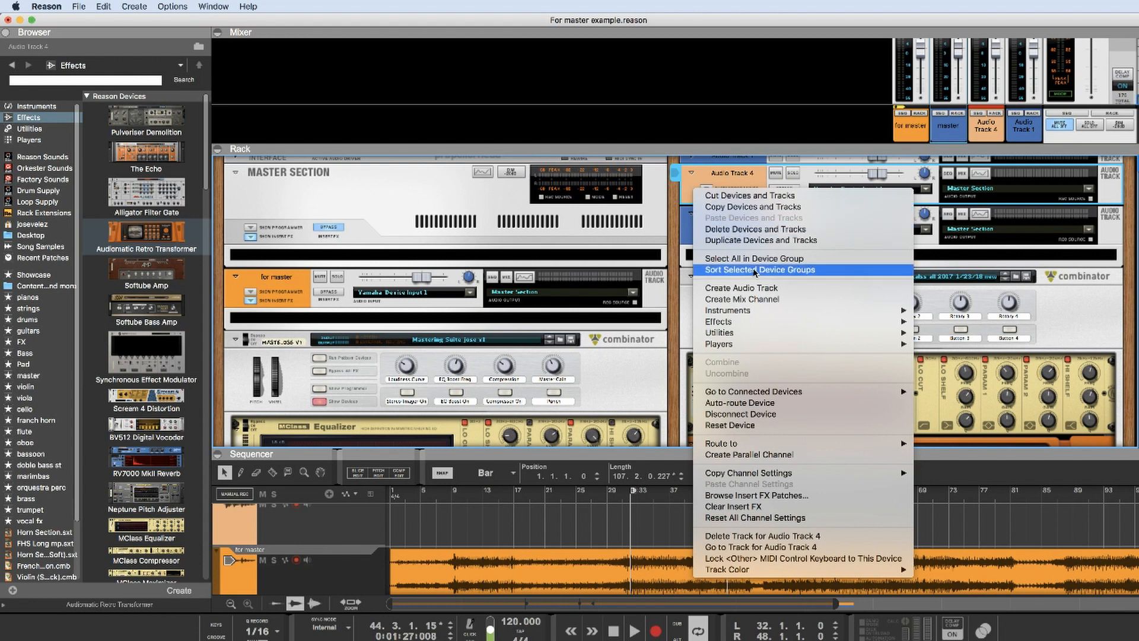
click(774, 289)
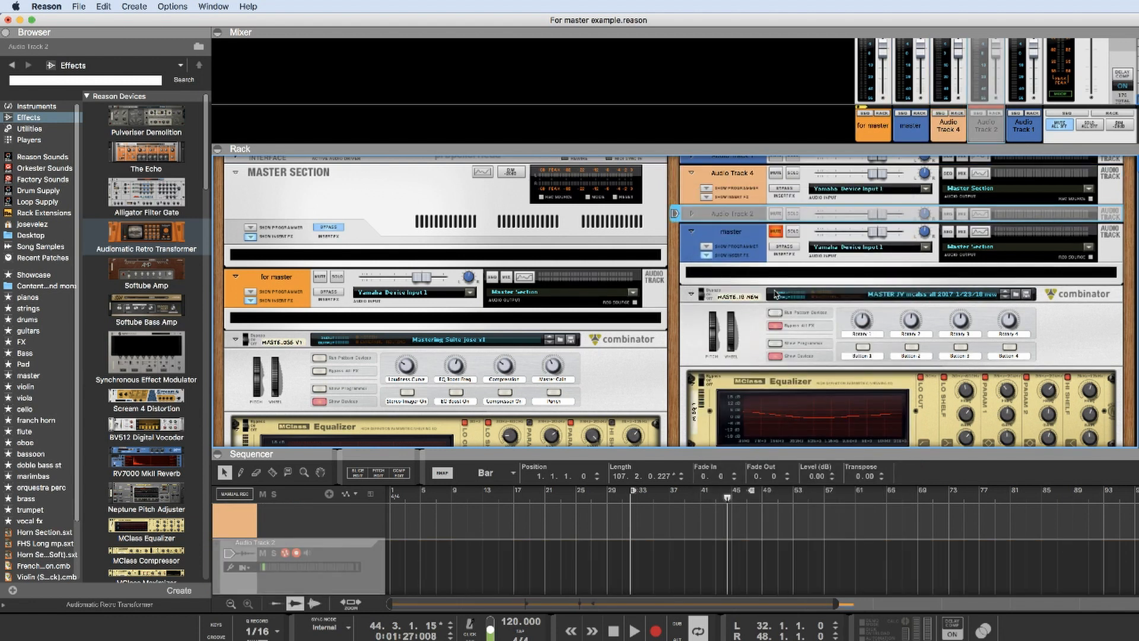
click(692, 214)
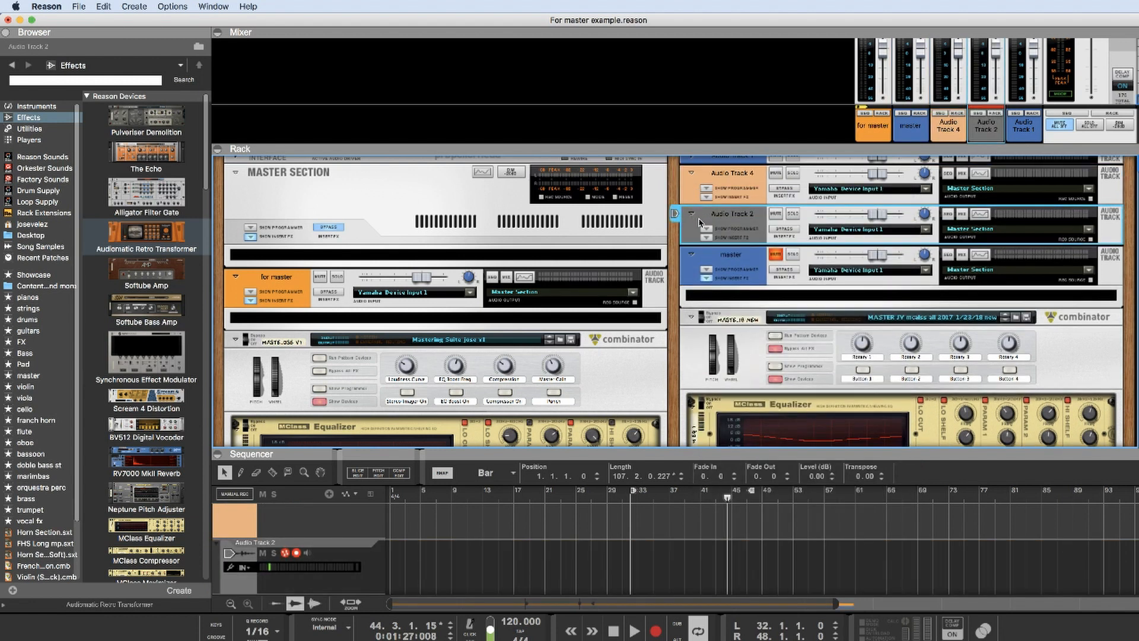
Step: Flip the rack to its rear side and turn off record enable on Audio Track 2
scroll(714, 288, down, 3)
scroll(714, 288, down, 4)
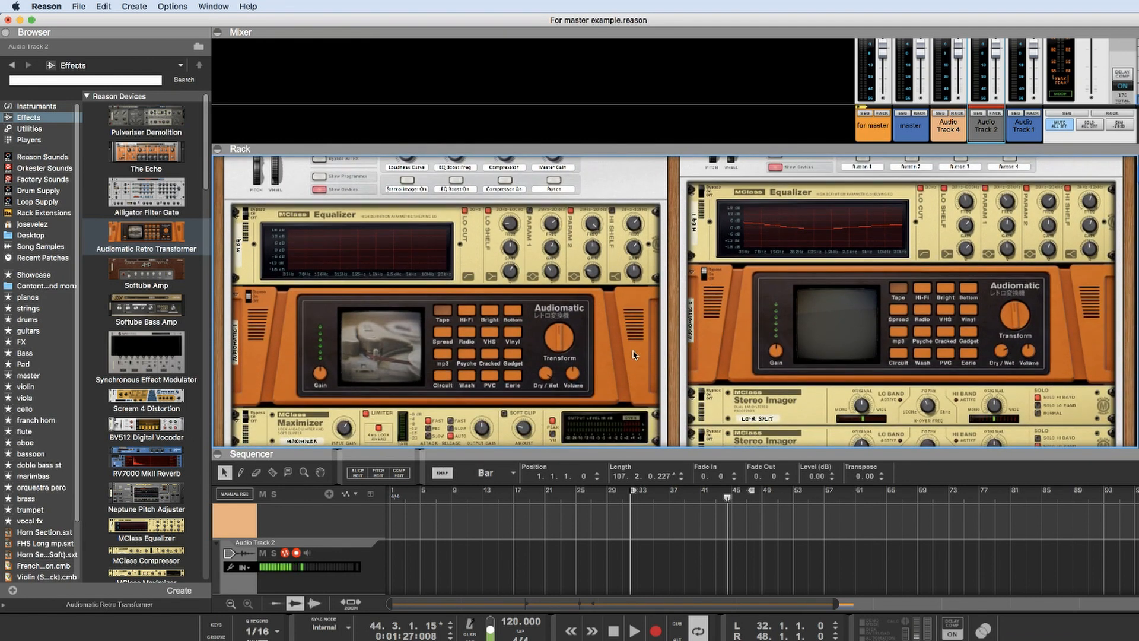
key(Tab)
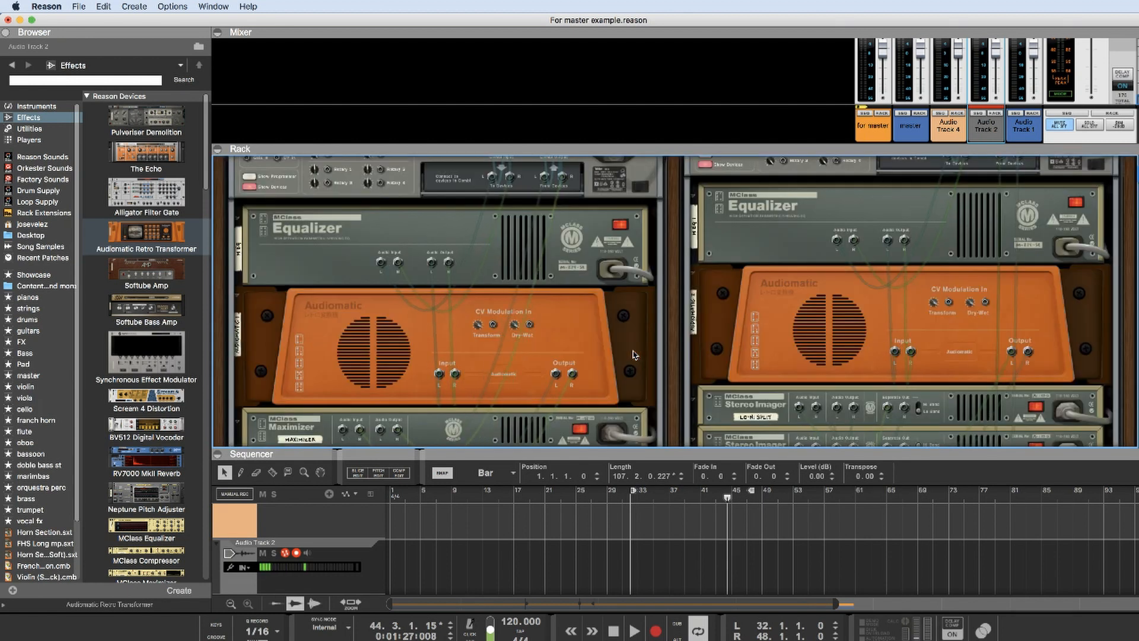
click(285, 554)
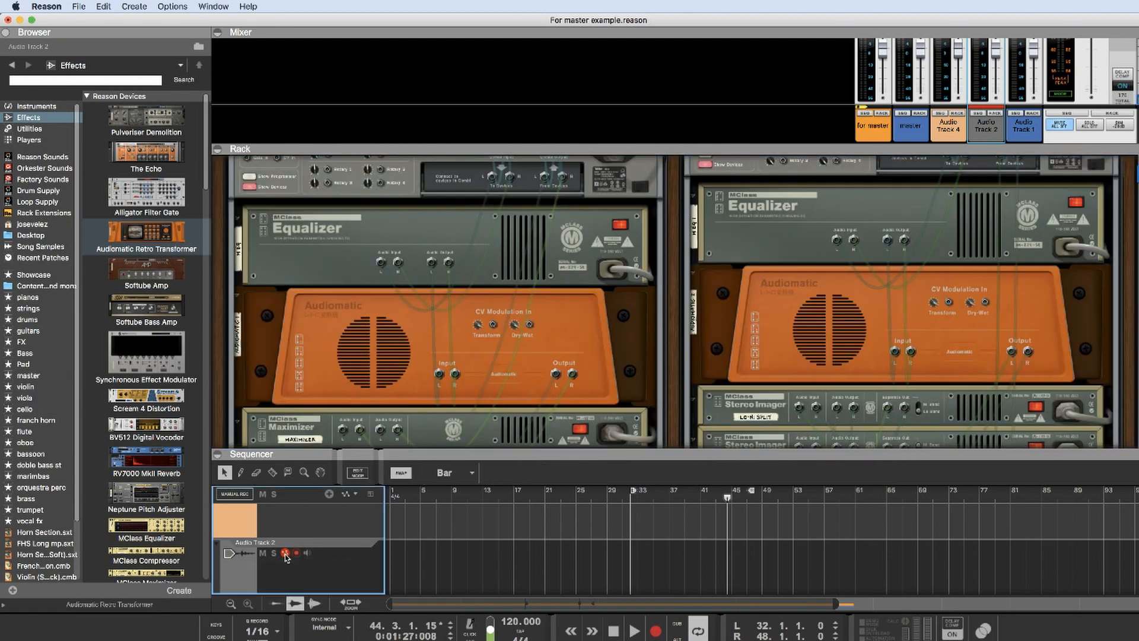
click(285, 555)
Step: Enlarge the rack over the sequencer and examine the rear cabling of the combinator's Equalizer, Audiomatic and Maximizer
drag(730, 453, 745, 300)
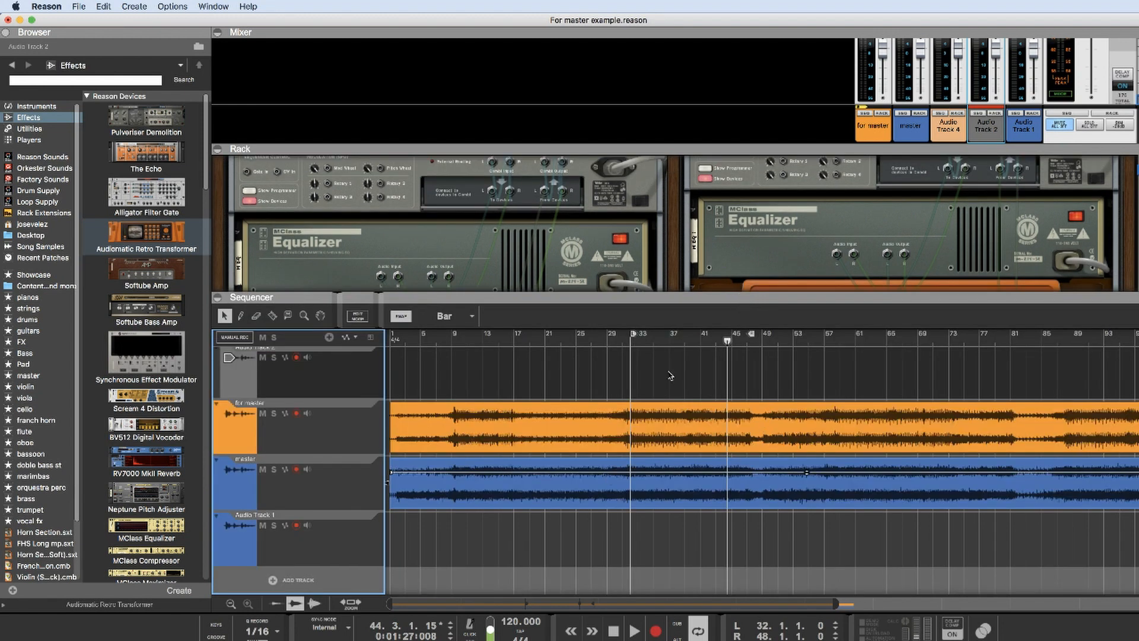
drag(724, 298, 801, 601)
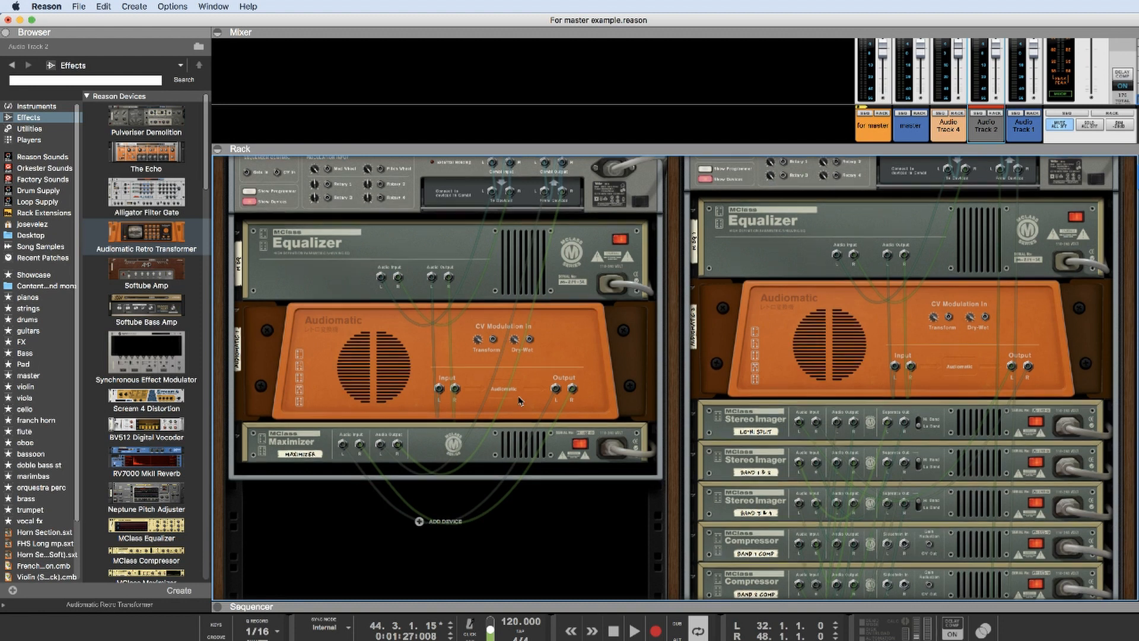
scroll(519, 401, up, 2)
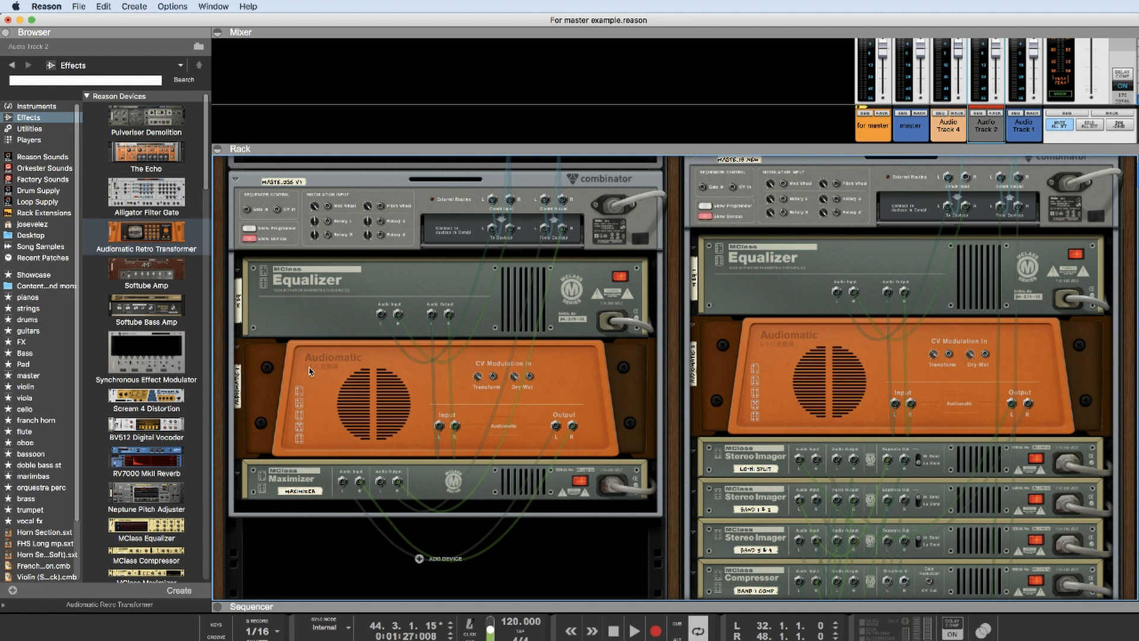
Step: Turn the rack back to its front and deactivate the Audiomatic in the for master combinator
key(Tab)
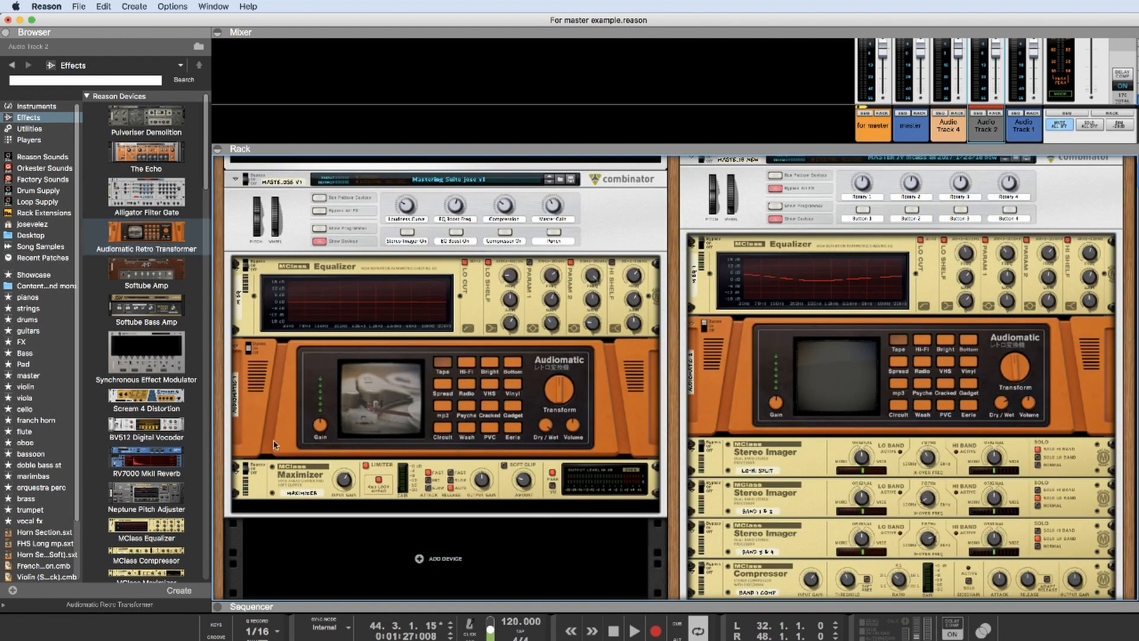
click(249, 349)
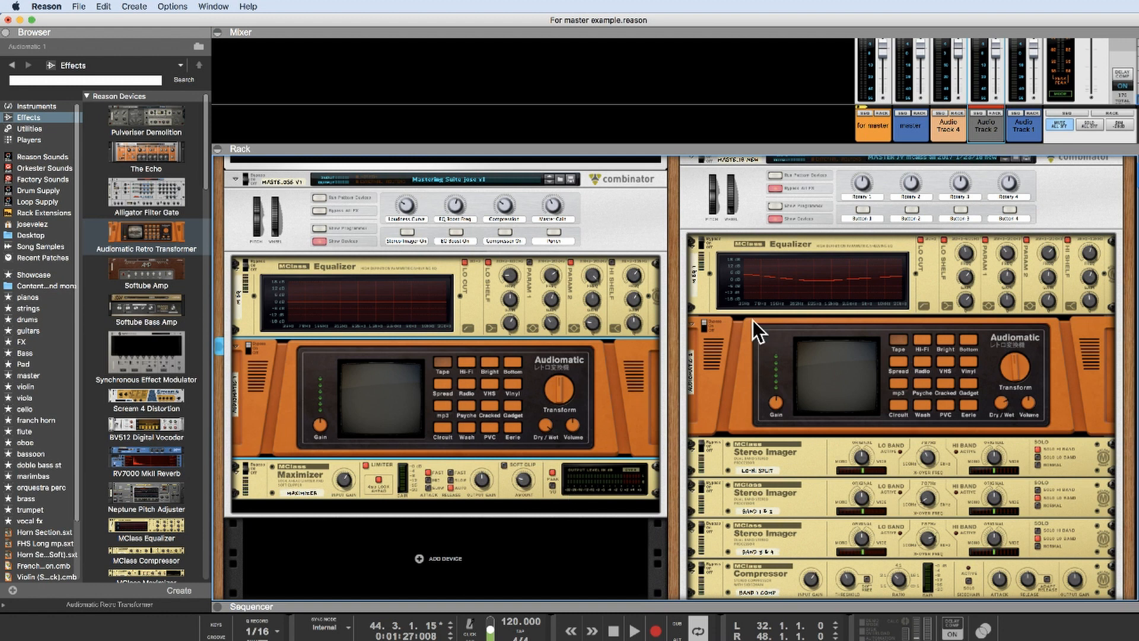
Step: Add the 4 Band Compression patch from the factory MClass Mastering Patches below the for master combinator and show its devices
click(37, 179)
click(116, 230)
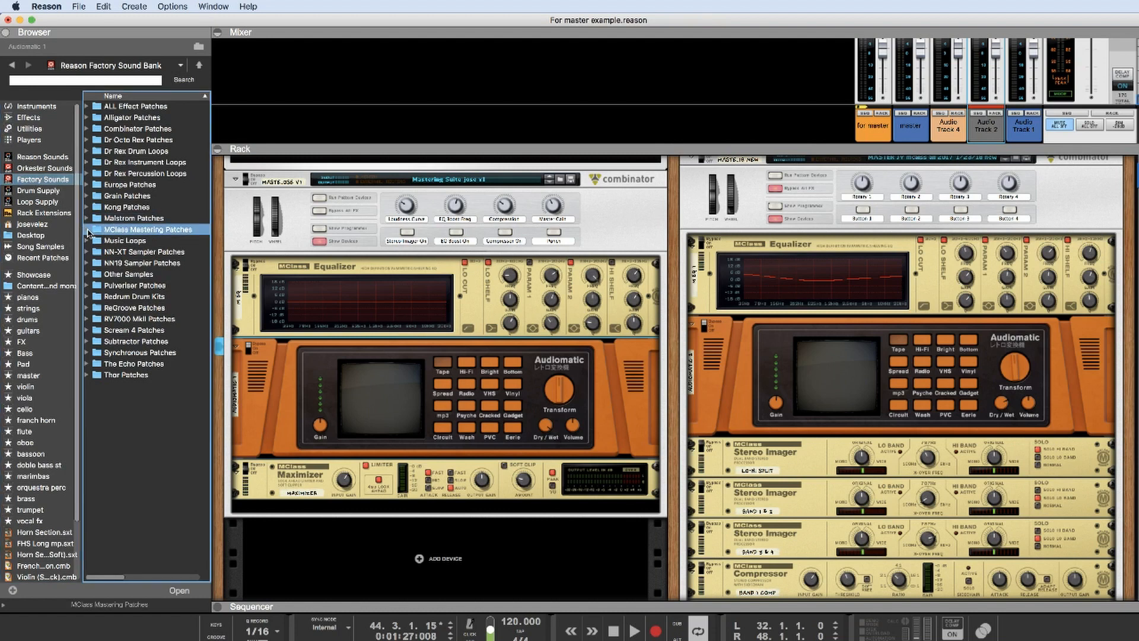
click(88, 231)
click(126, 242)
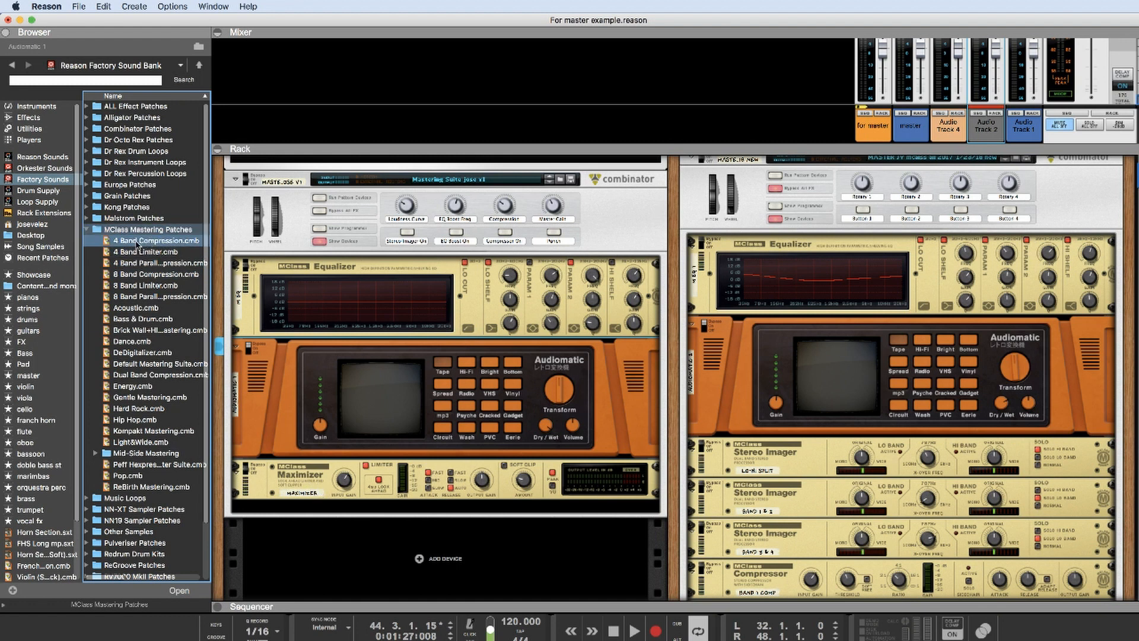
mouse_move(137, 243)
mouse_down()
mouse_move(178, 264)
mouse_move(308, 462)
mouse_move(325, 463)
mouse_up()
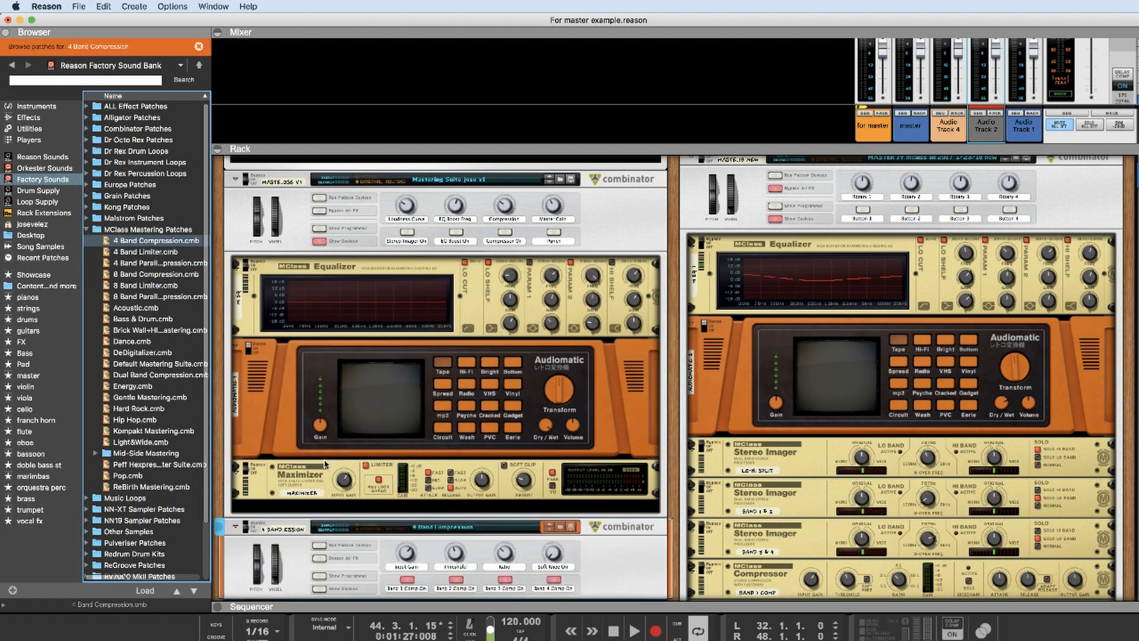
scroll(325, 464, down, 4)
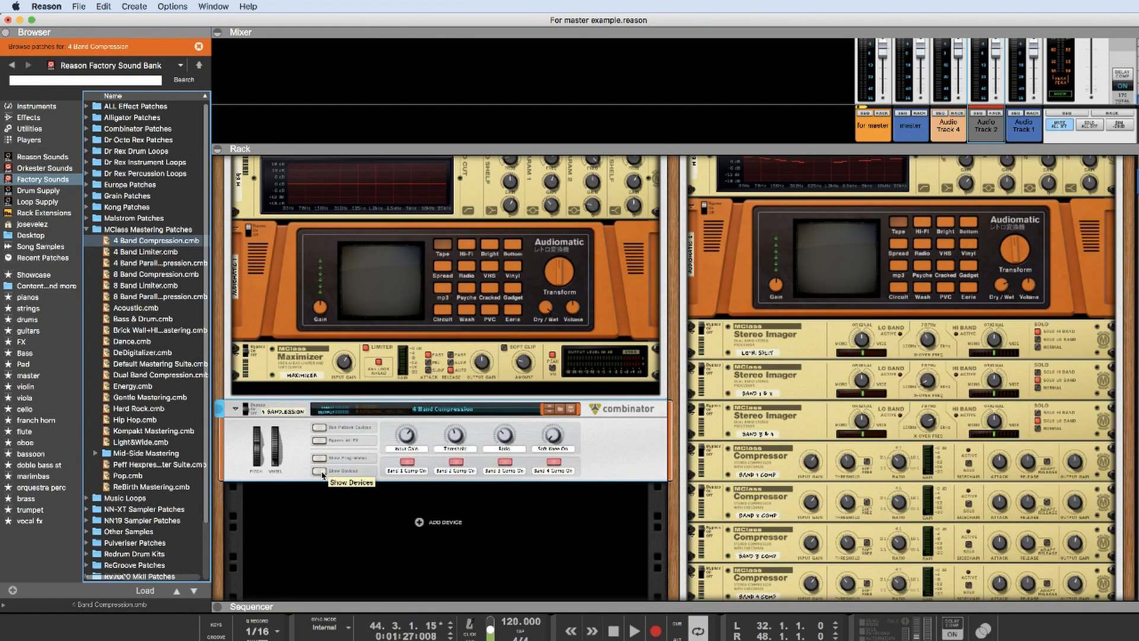
click(320, 470)
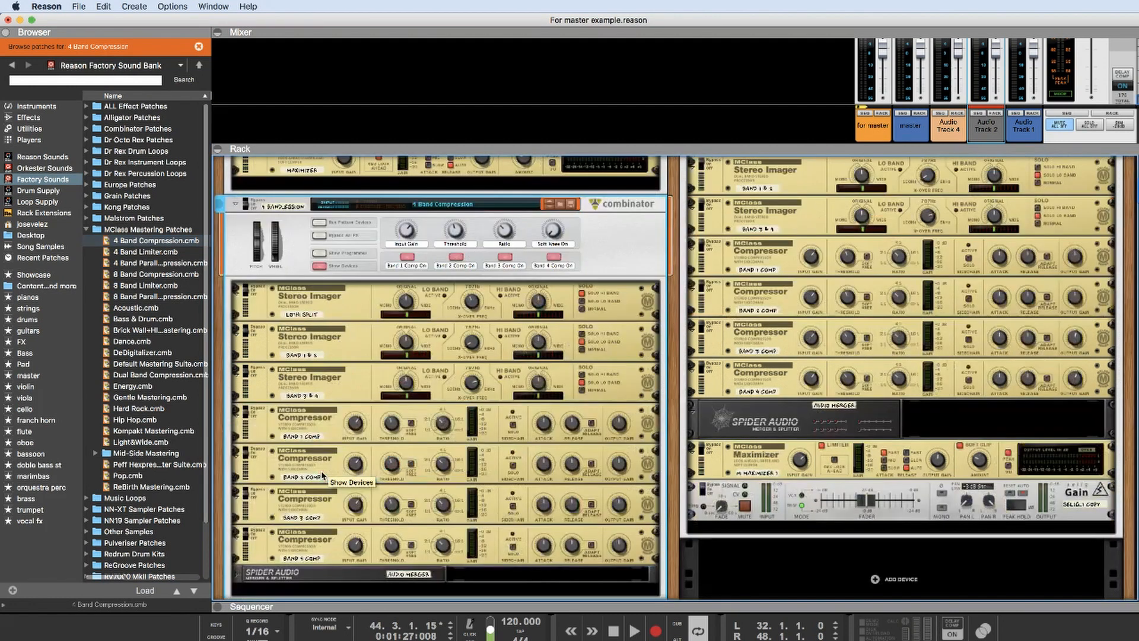
scroll(420, 465, down, 1)
scroll(420, 466, down, 1)
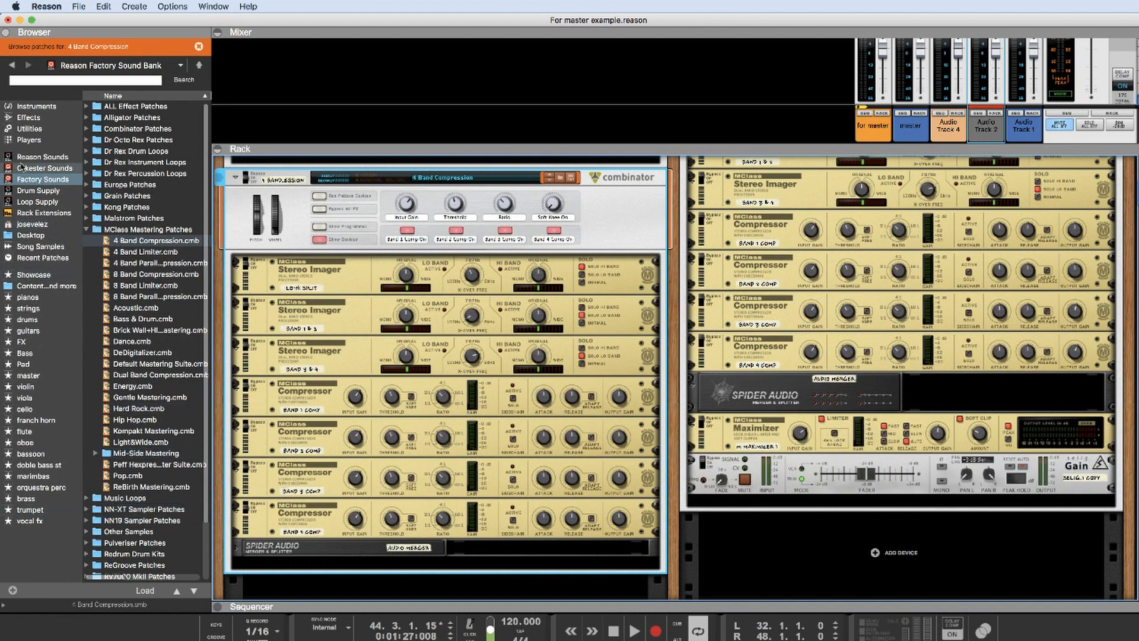
Step: Look through the available effects devices in the browser and return to the Factory Sounds
click(34, 121)
scroll(118, 280, down, 4)
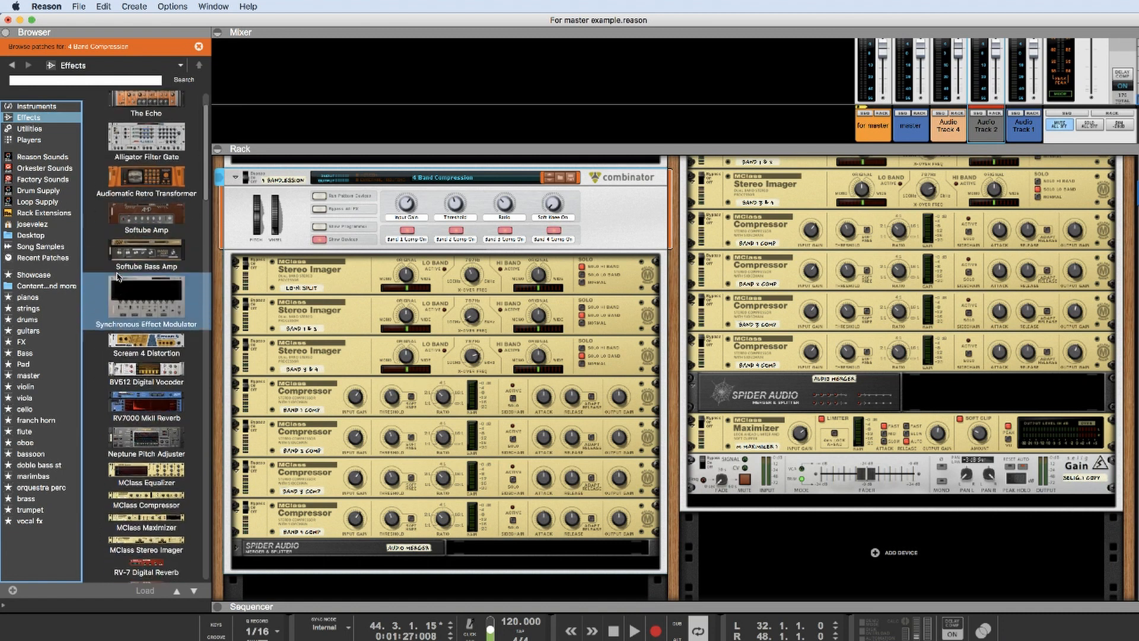
scroll(118, 279, down, 15)
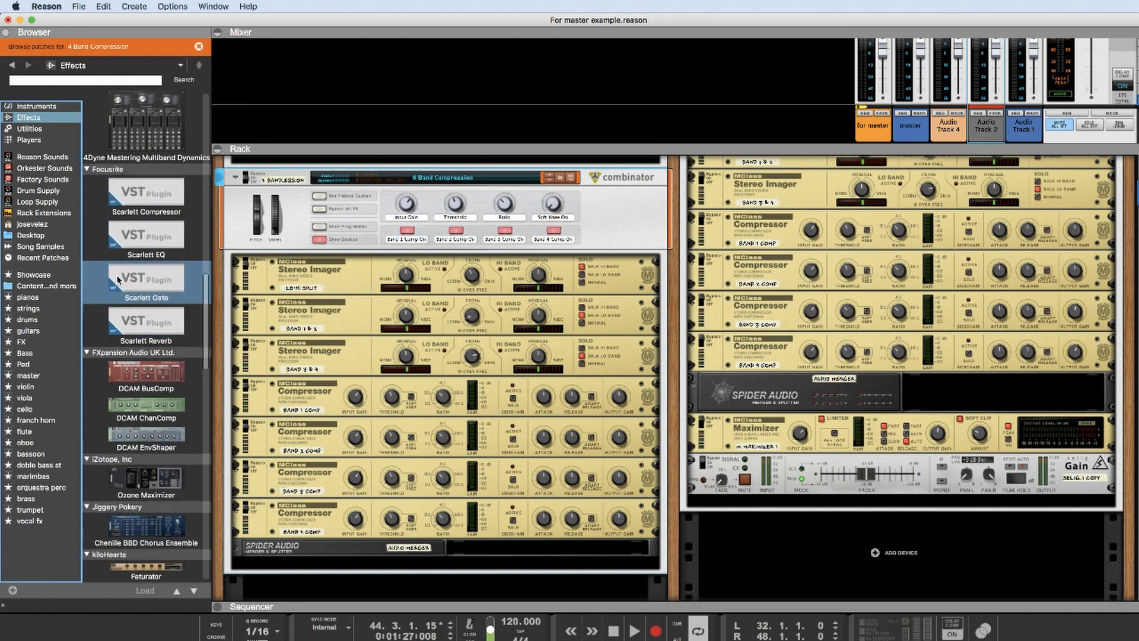
scroll(156, 239, up, 2)
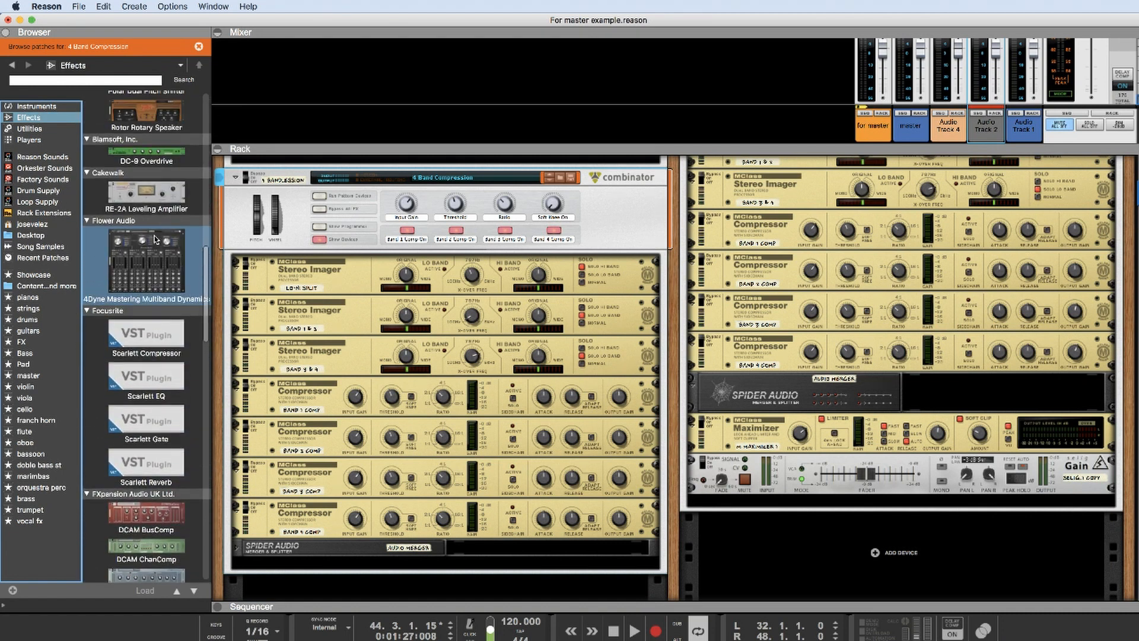
scroll(159, 261, up, 10)
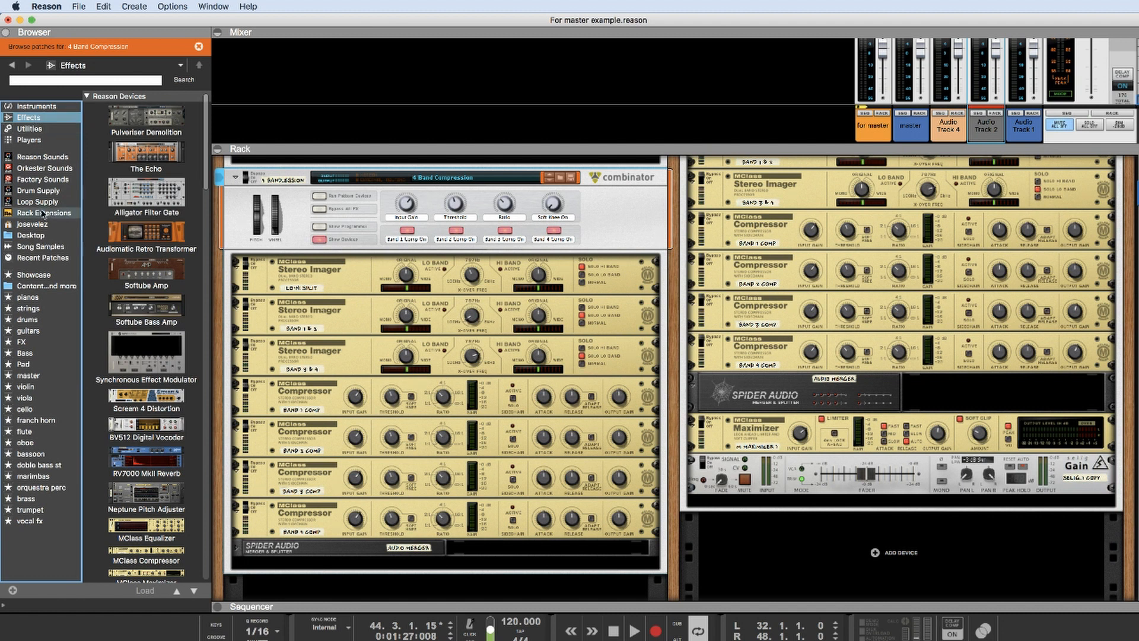
click(38, 181)
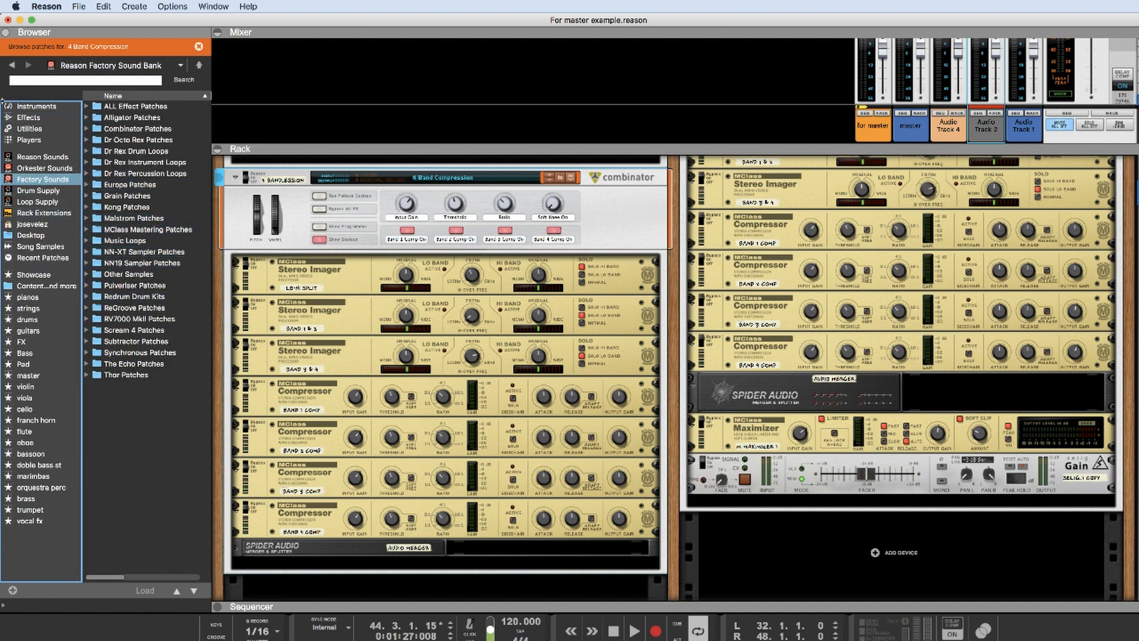
Step: Hide the browser and compare the device order in the for master track's combinators with the master track's chain
click(6, 33)
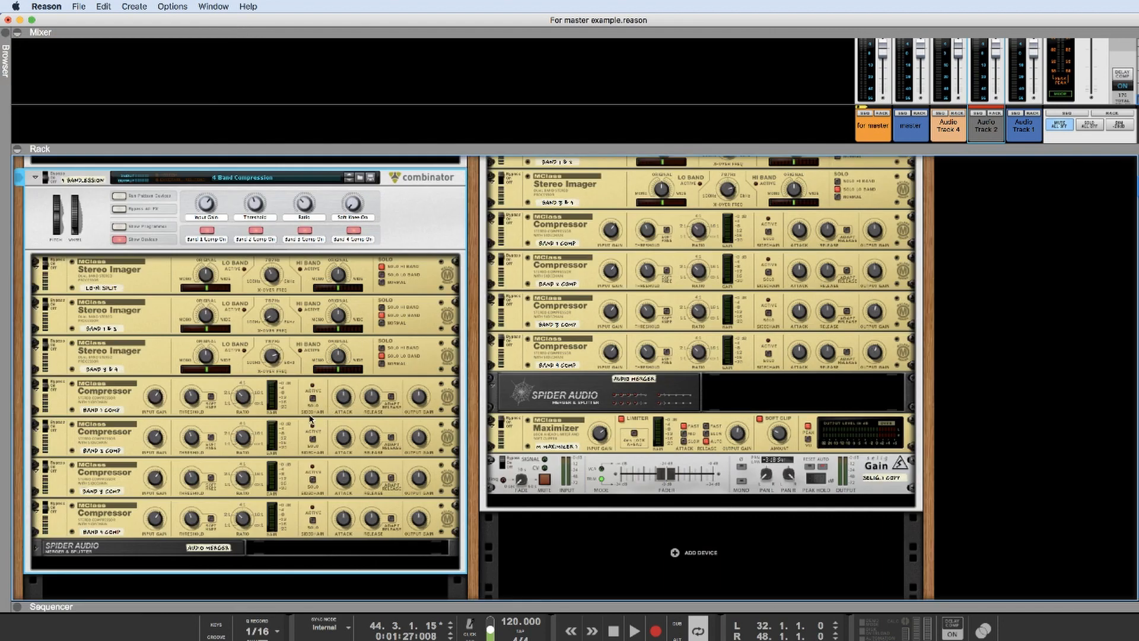
scroll(309, 419, up, 2)
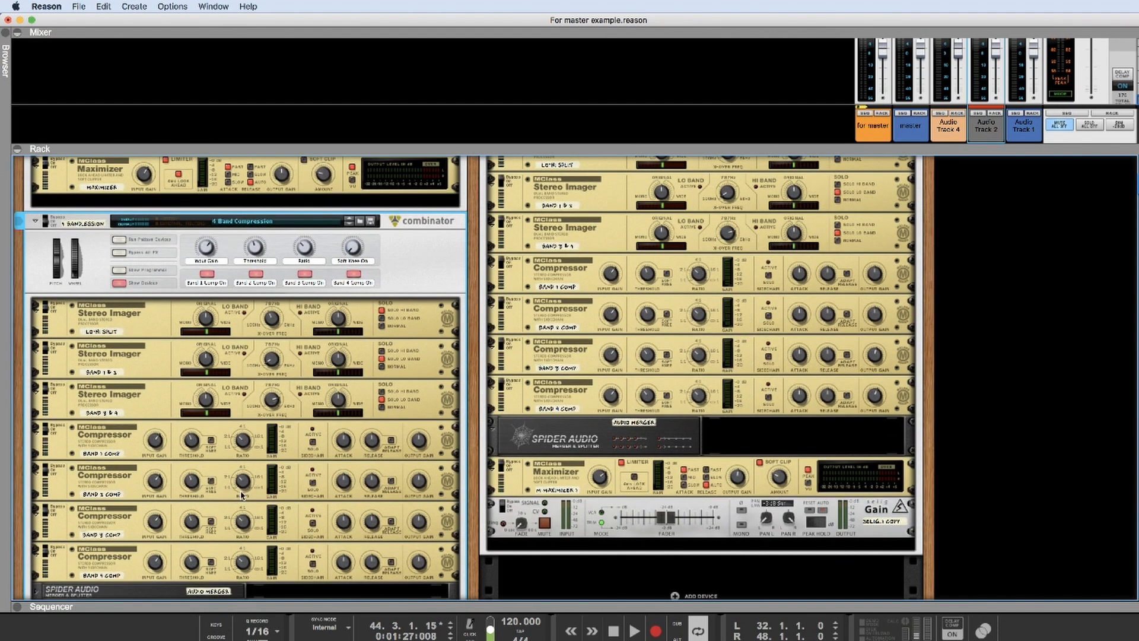
scroll(328, 495, up, 10)
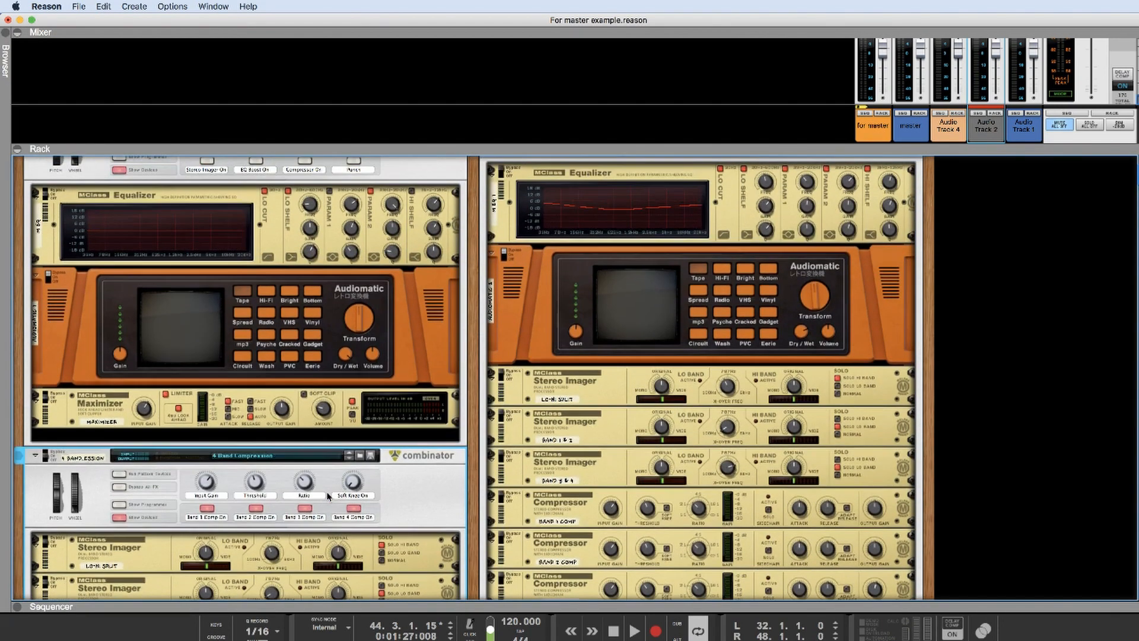
scroll(310, 509, down, 6)
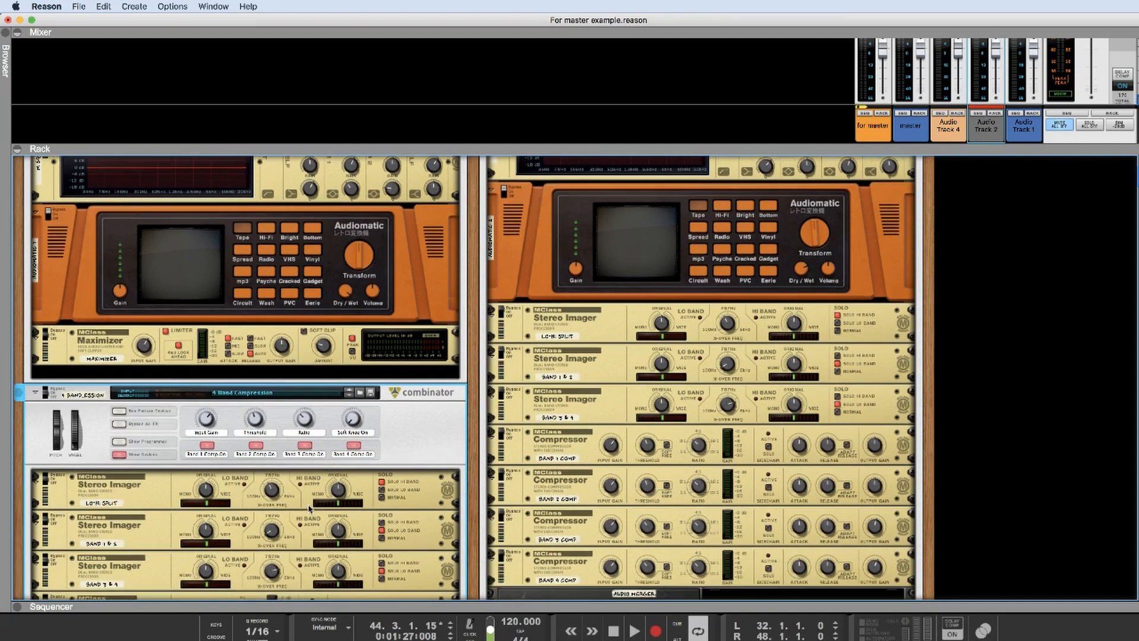
scroll(310, 509, up, 10)
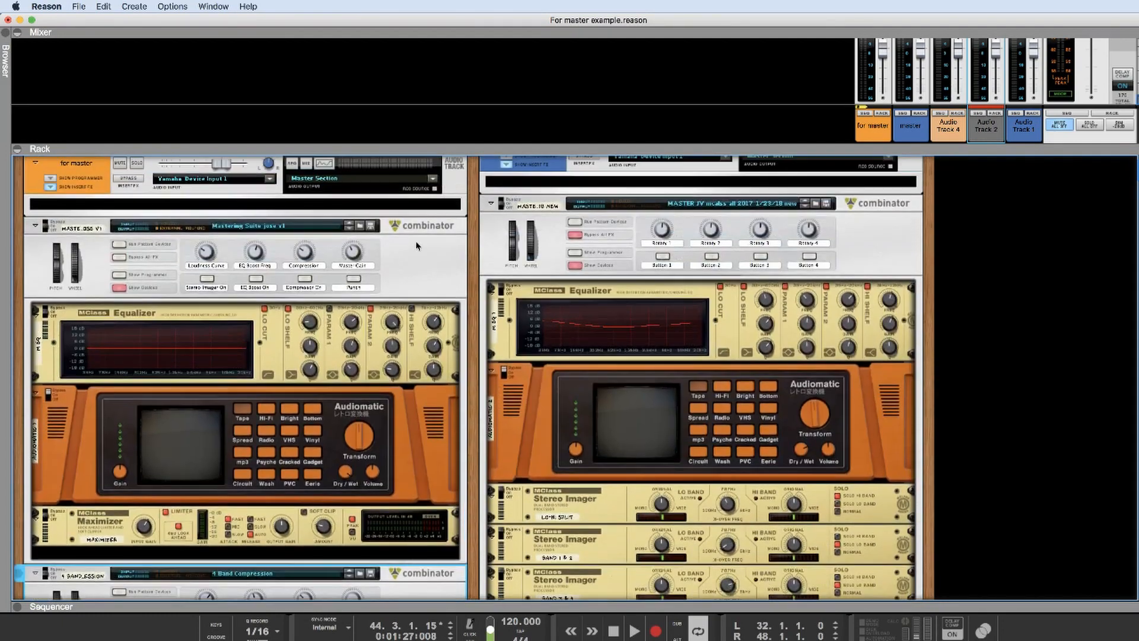
scroll(414, 270, down, 15)
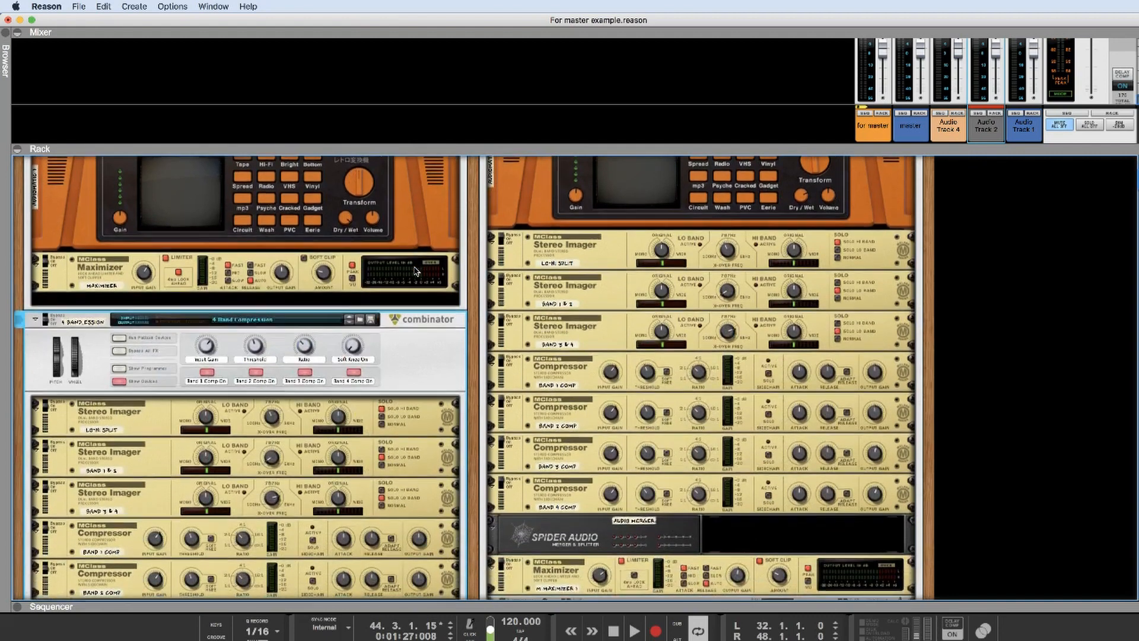
scroll(348, 450, up, 8)
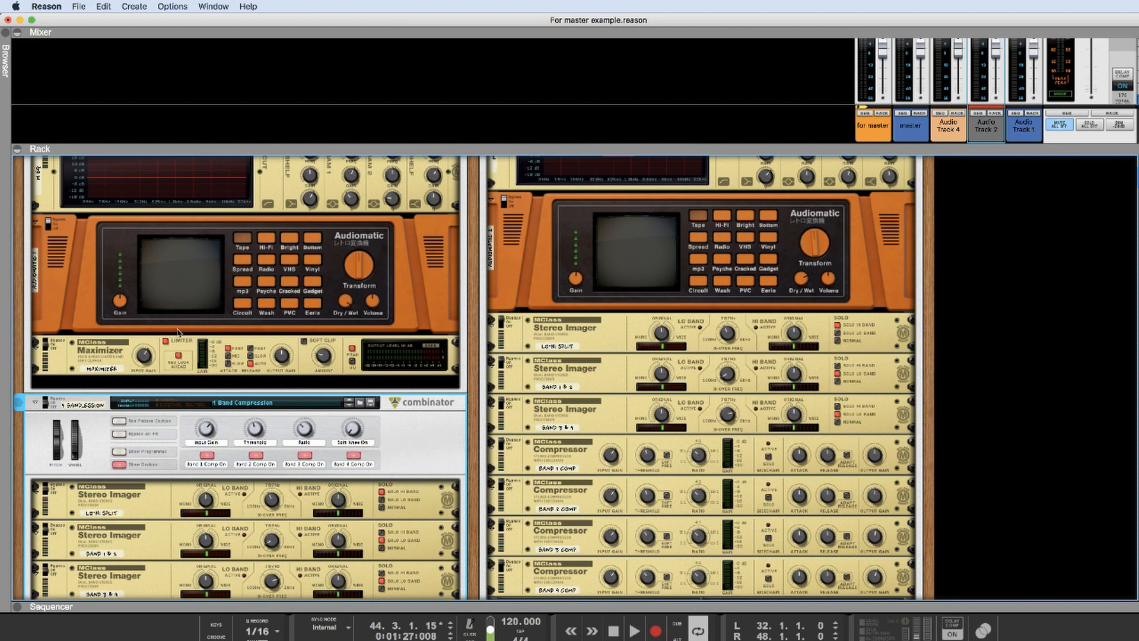
scroll(61, 364, down, 5)
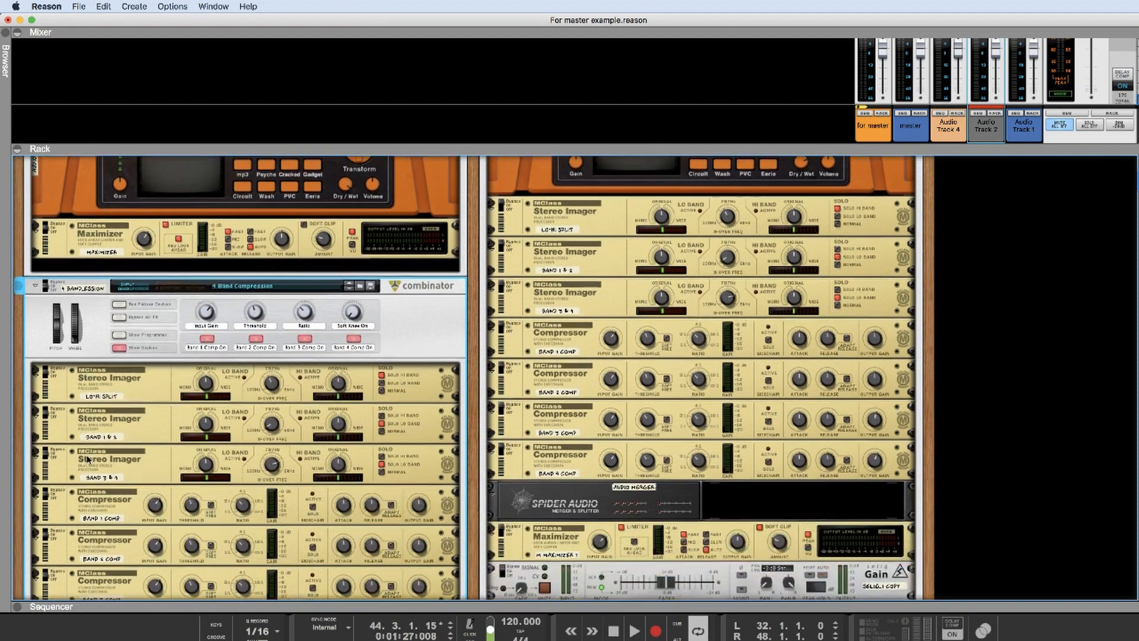
Step: Move all Stereo Imagers, Compressors and the Spider Audio from the 4 Band Compression combinator between the Mastering Suite's Audiomatic and Maximizer
scroll(61, 360, down, 3)
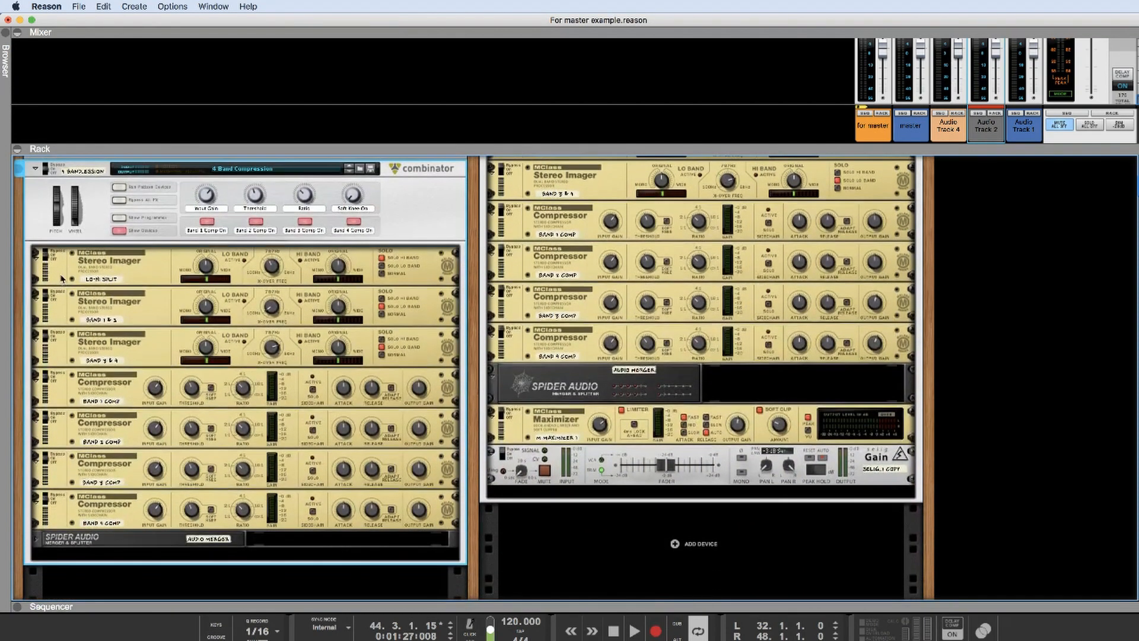
click(61, 276)
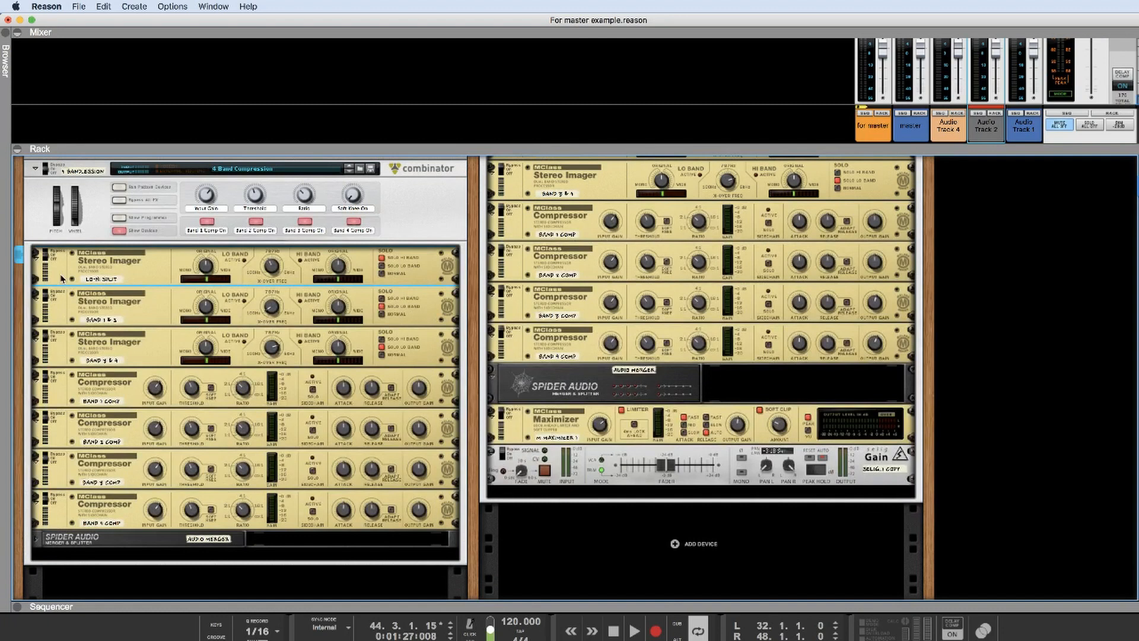
shift+click(109, 541)
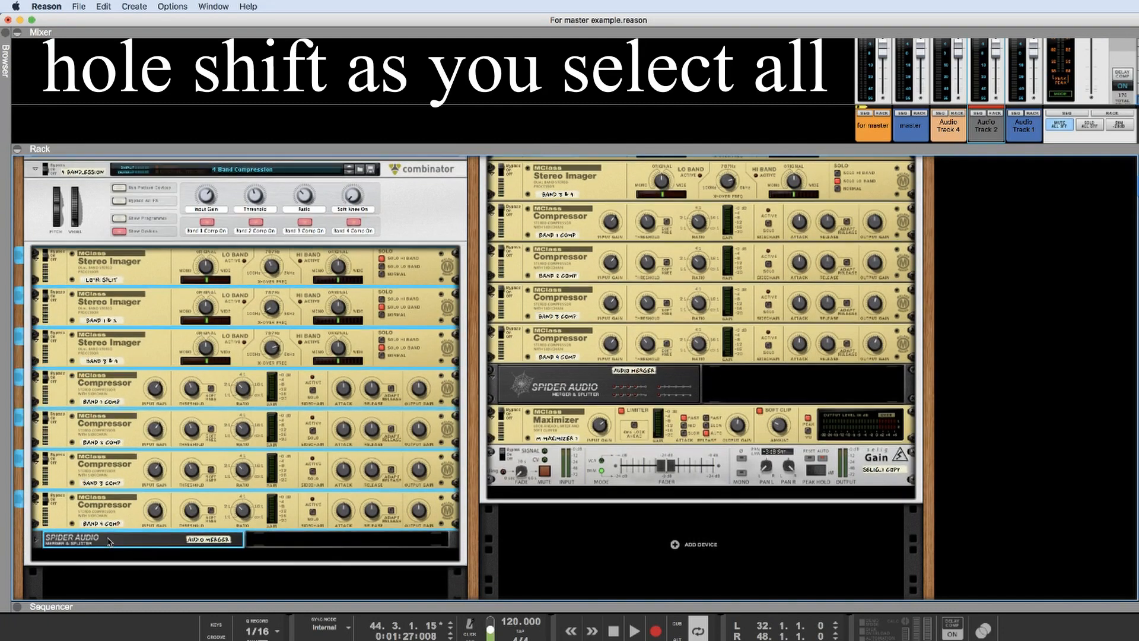
scroll(109, 539, up, 5)
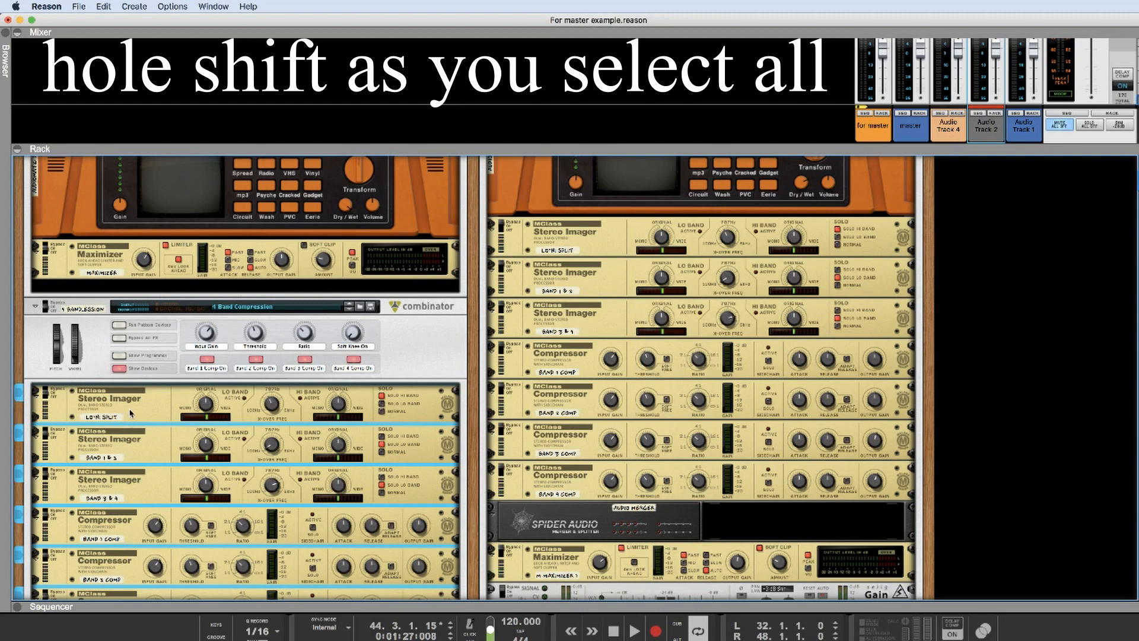
drag(131, 418, 125, 241)
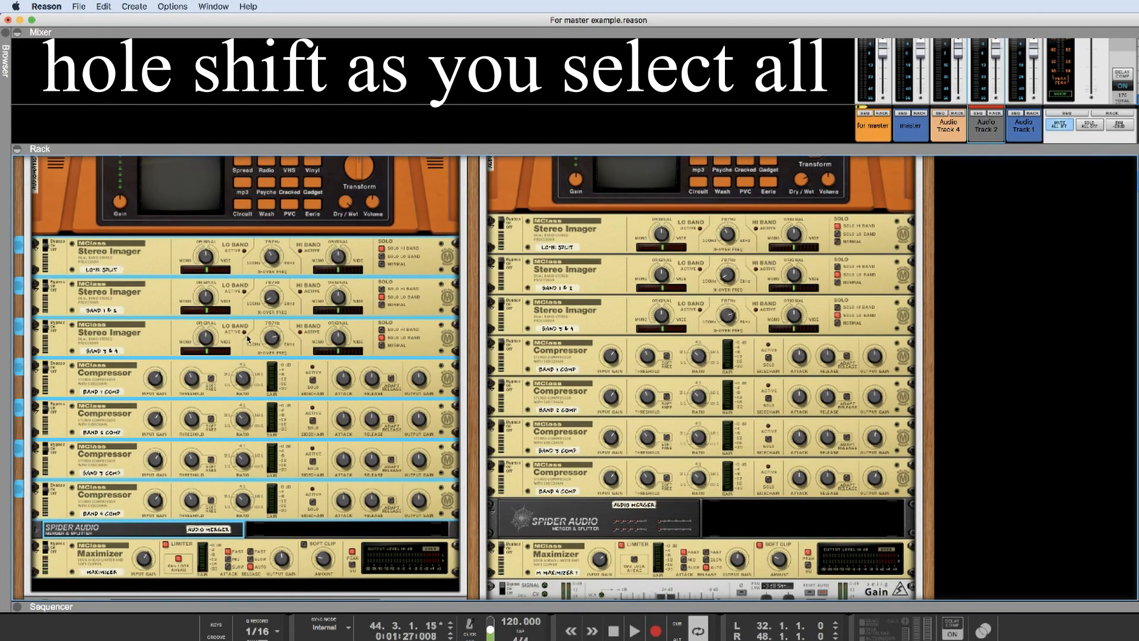
Step: Delete the emptied 4 Band Compression combinator from the rack
scroll(444, 458, down, 8)
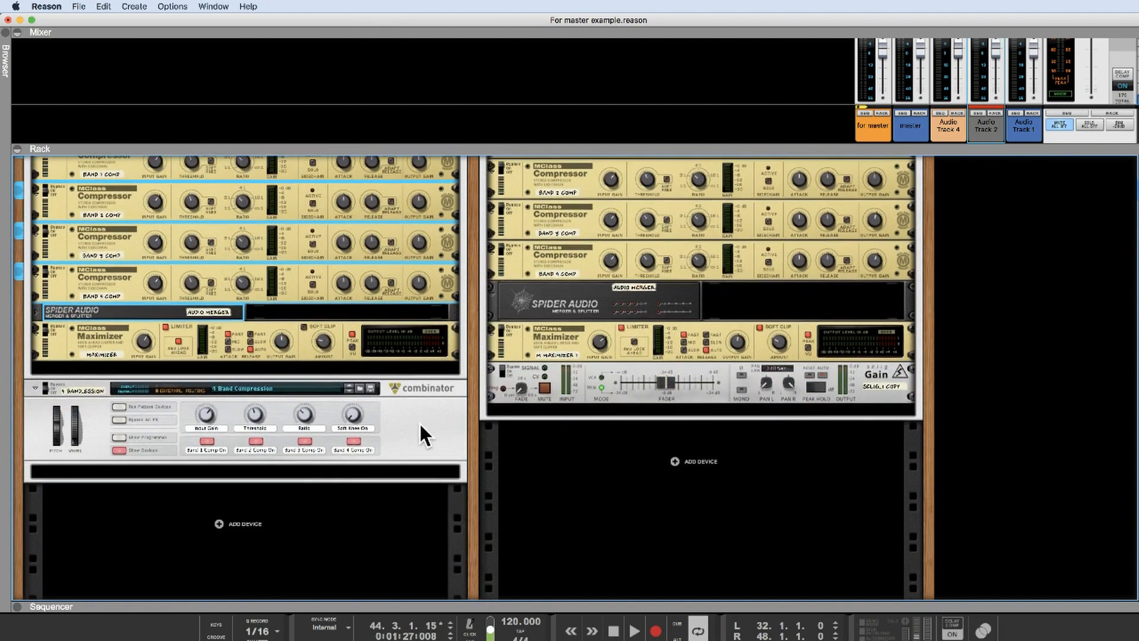
click(424, 424)
right_click(430, 427)
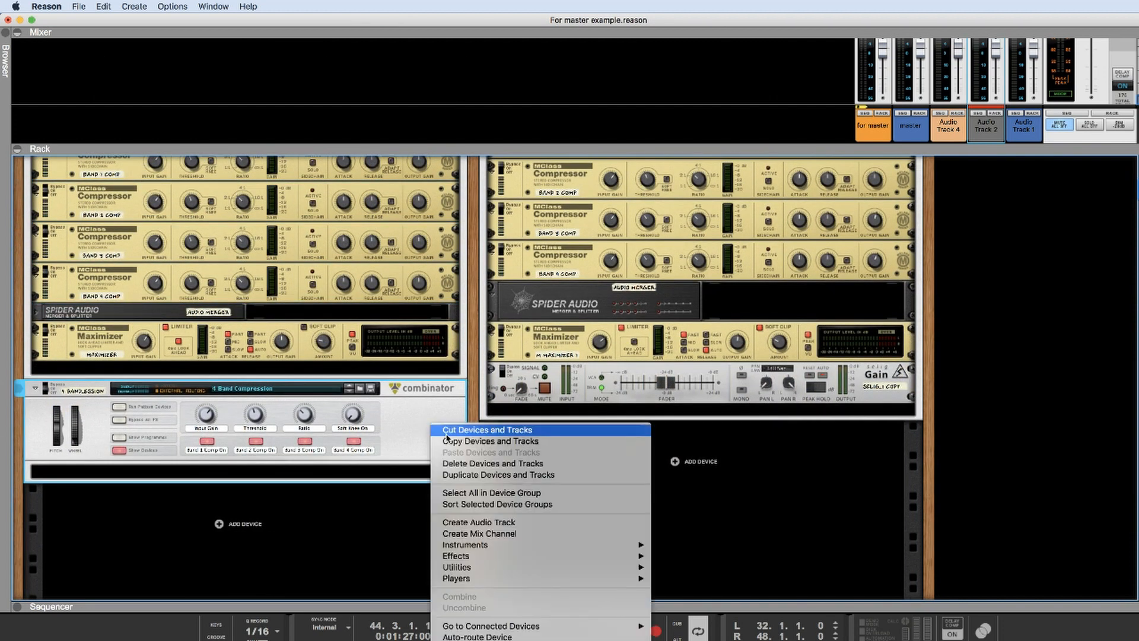
click(498, 469)
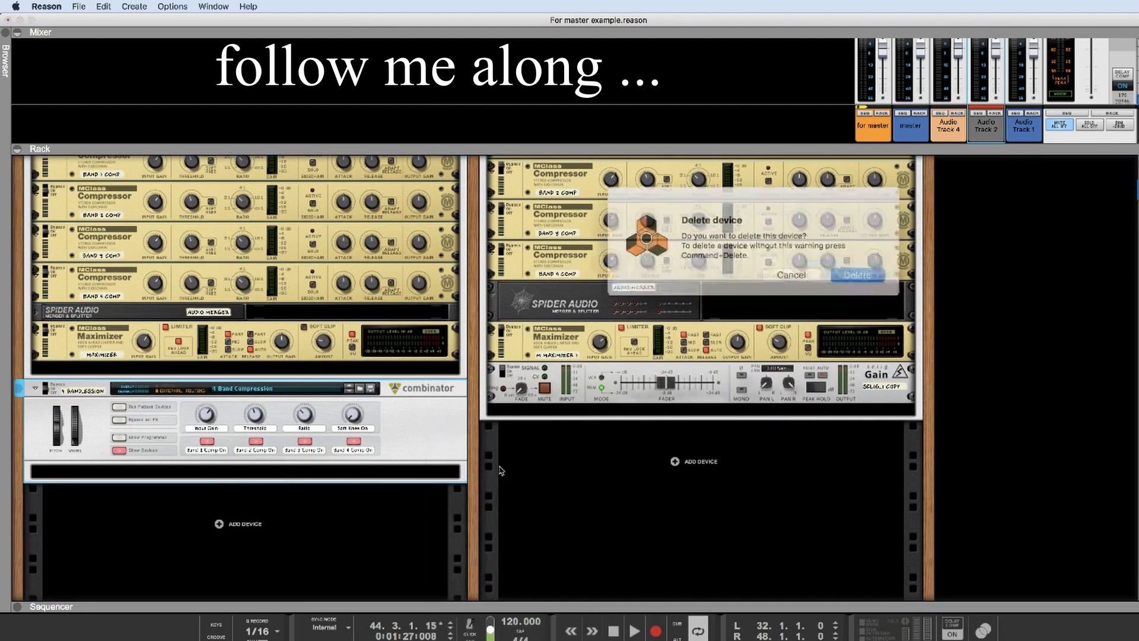
click(856, 271)
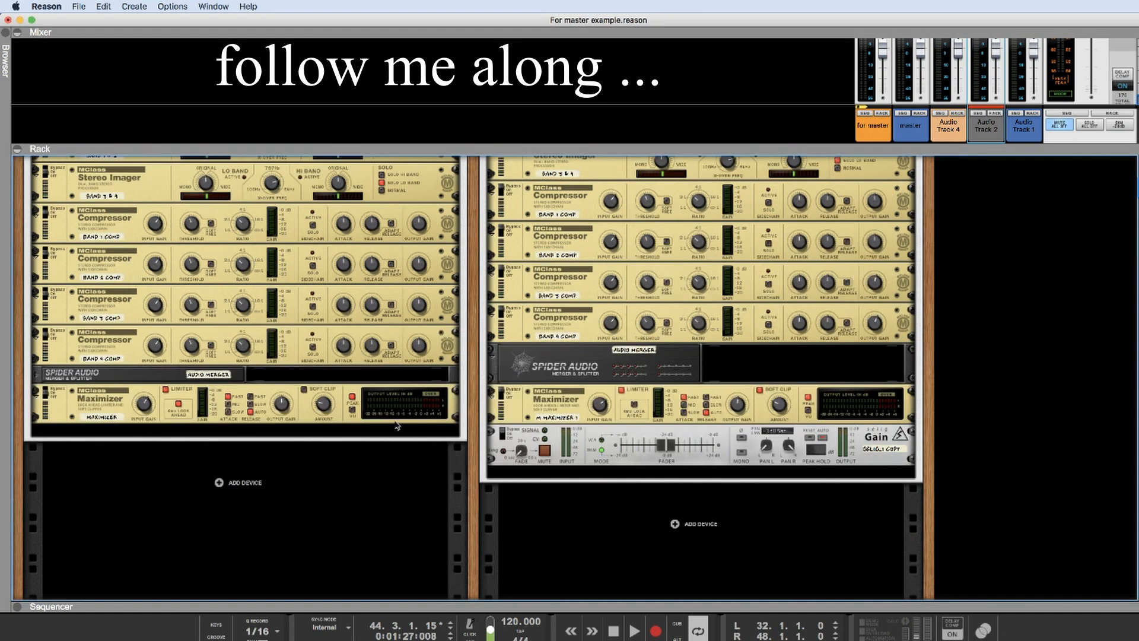
Step: Turn the rack to its rear and examine where the Audiomatic outputs are cabled in both mastering combinators
scroll(396, 424, up, 8)
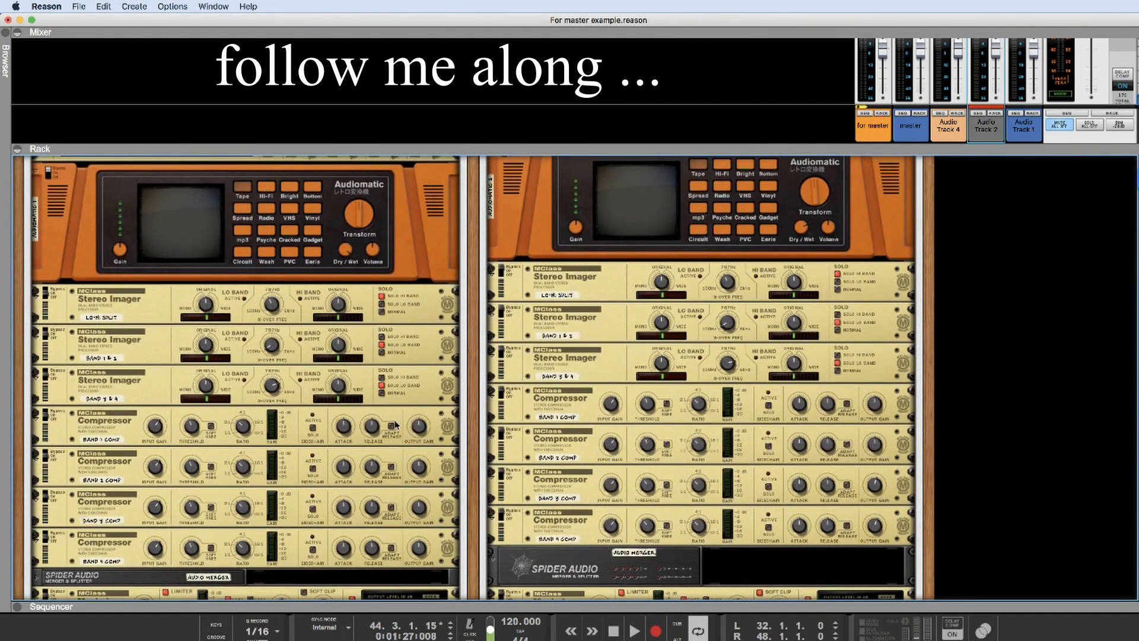
scroll(397, 425, up, 10)
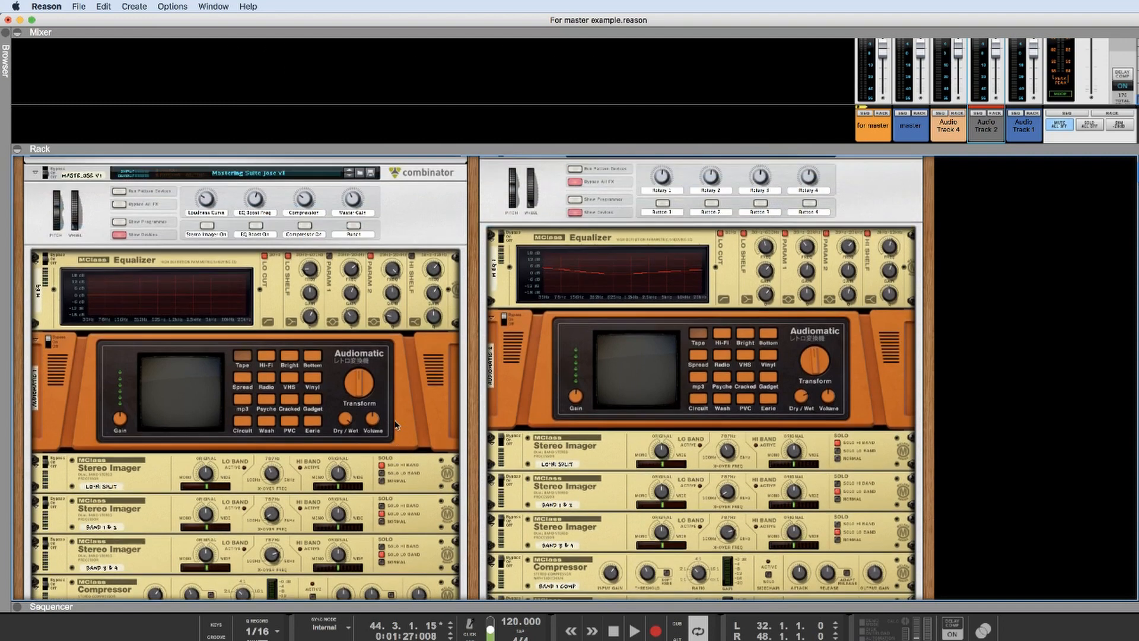
key(Tab)
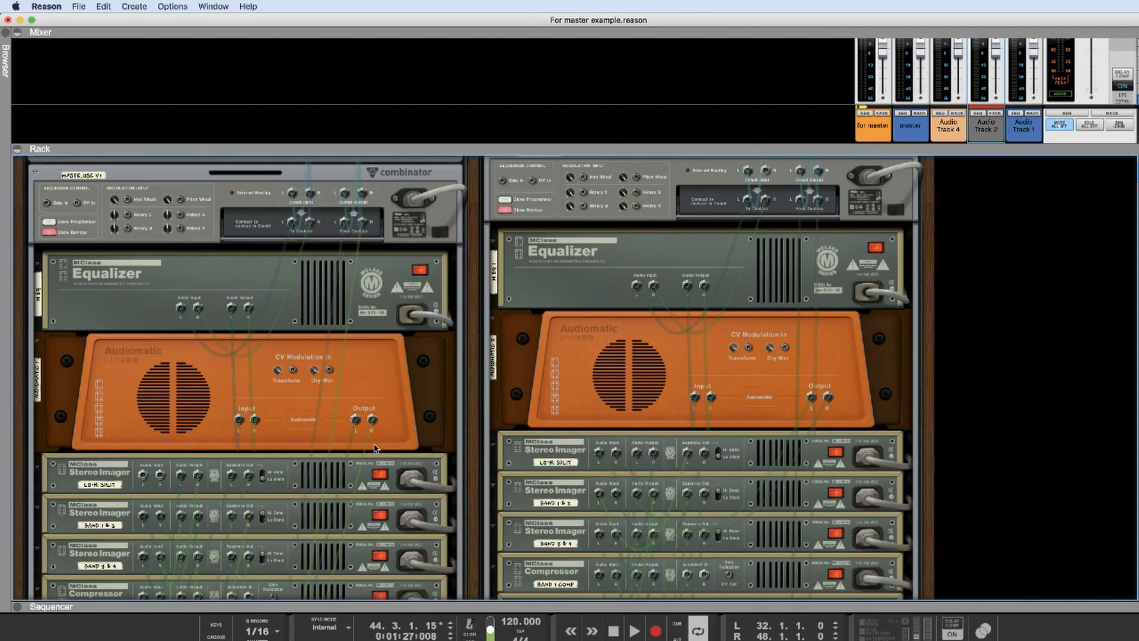
scroll(427, 395, down, 5)
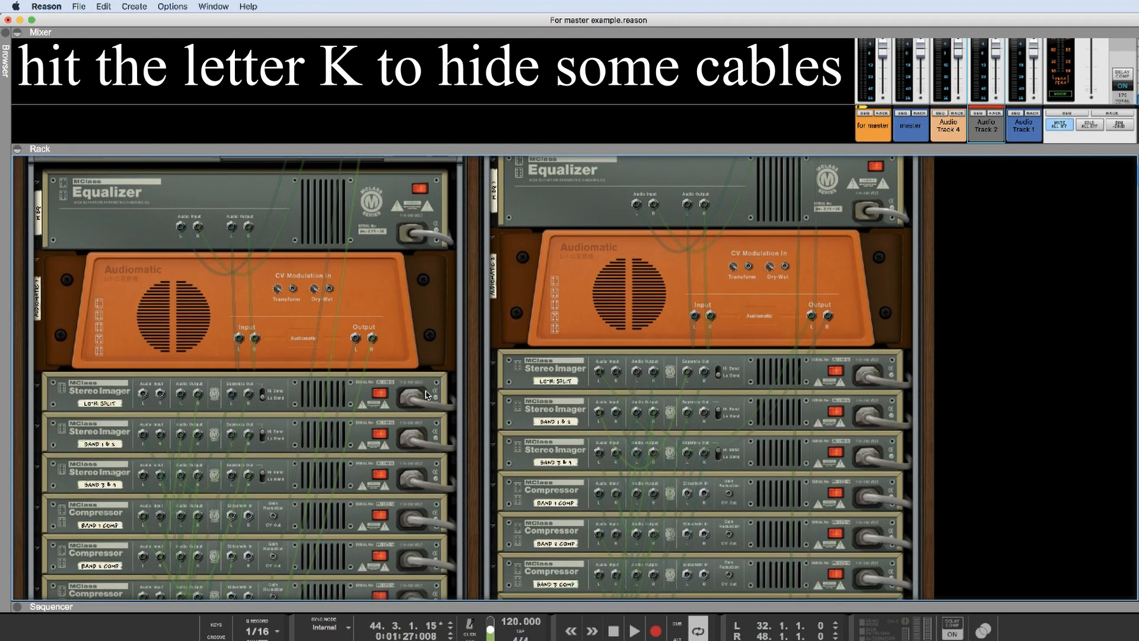
click(805, 319)
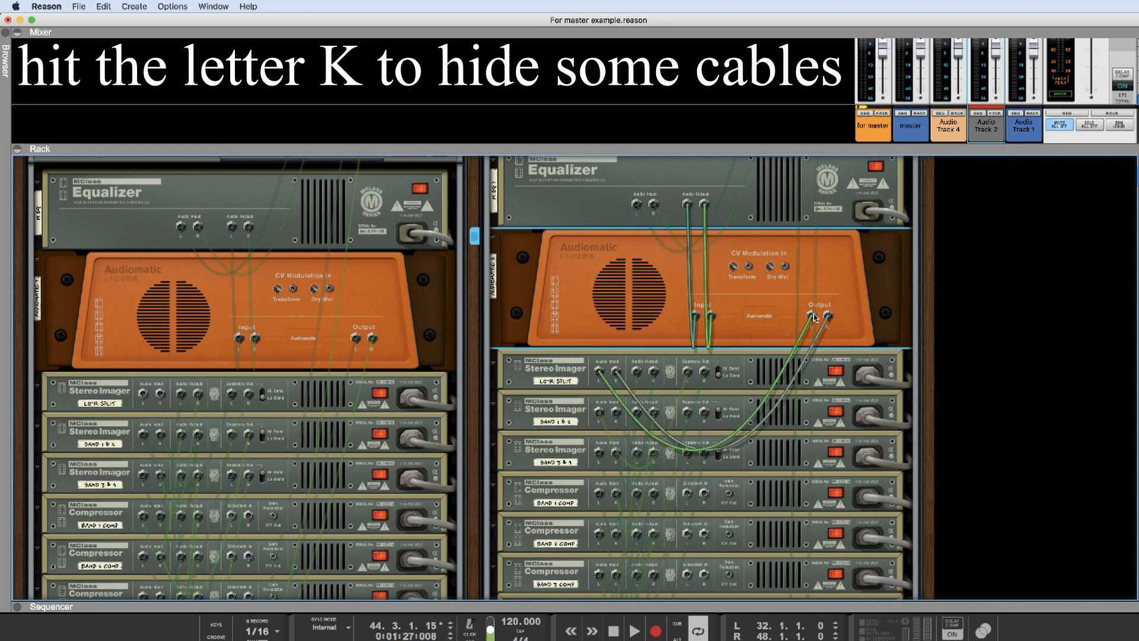
click(357, 343)
scroll(152, 462, down, 8)
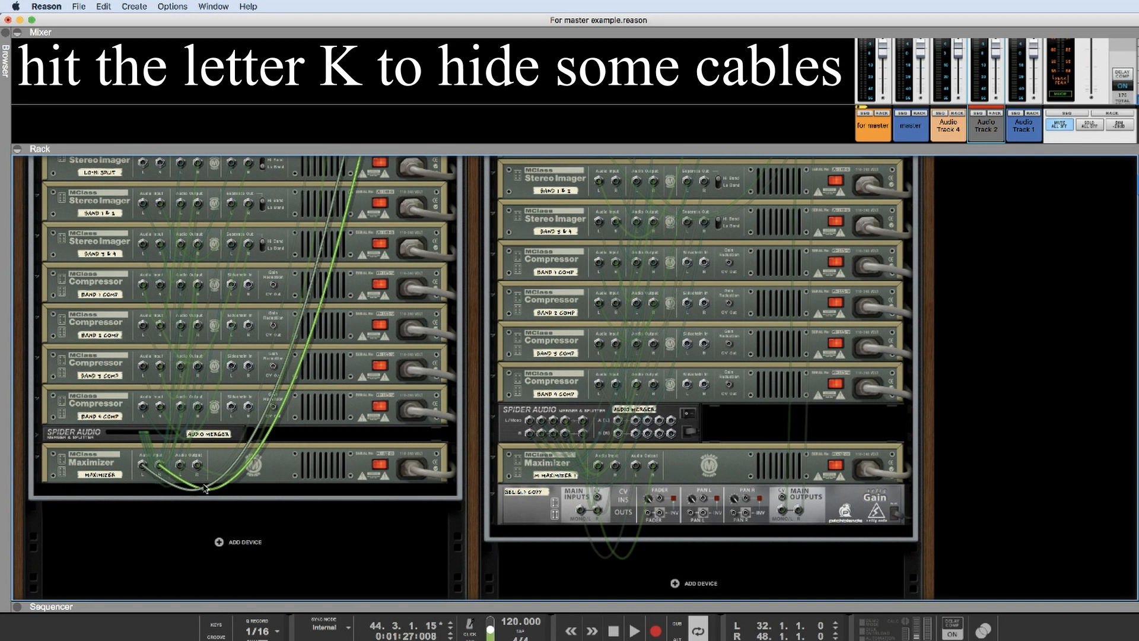
scroll(382, 473, up, 2)
scroll(383, 473, up, 6)
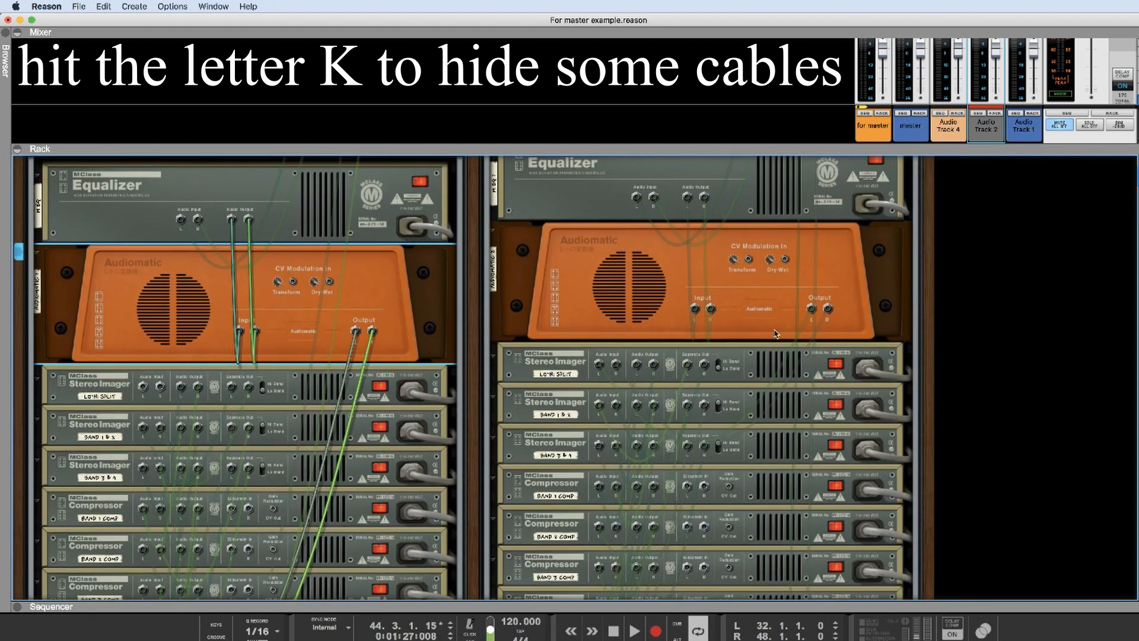
Step: Disconnect the Mastering Suite Audiomatic's outputs and recable them to the audio inputs of the Lo-Hi Split Stereo Imager
click(810, 311)
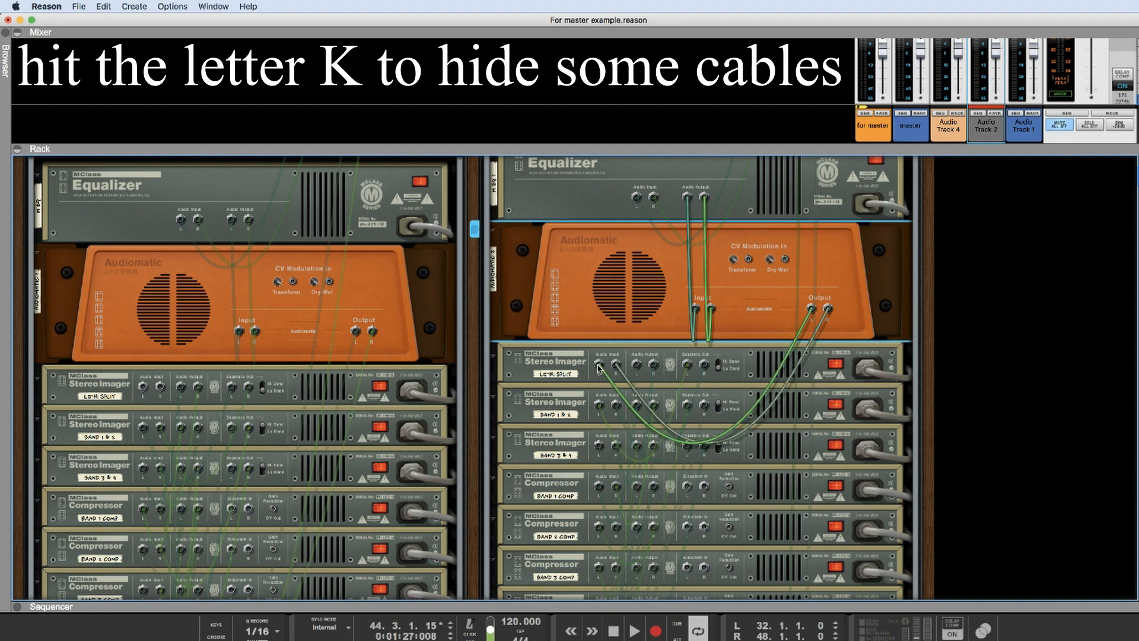
click(356, 334)
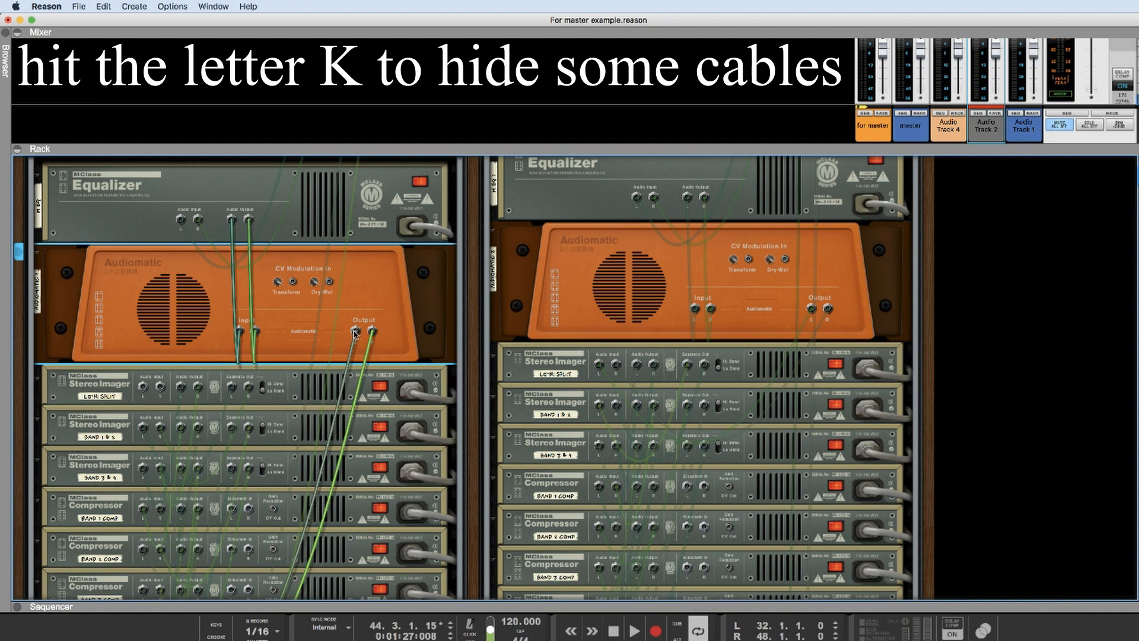
right_click(354, 334)
click(398, 366)
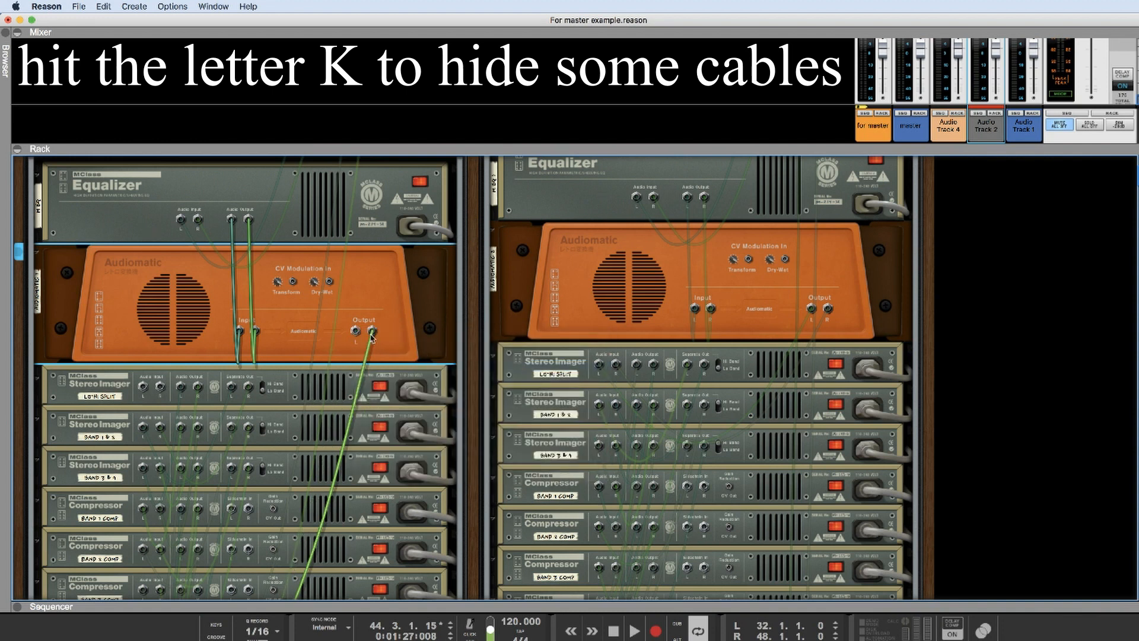
right_click(372, 330)
click(391, 367)
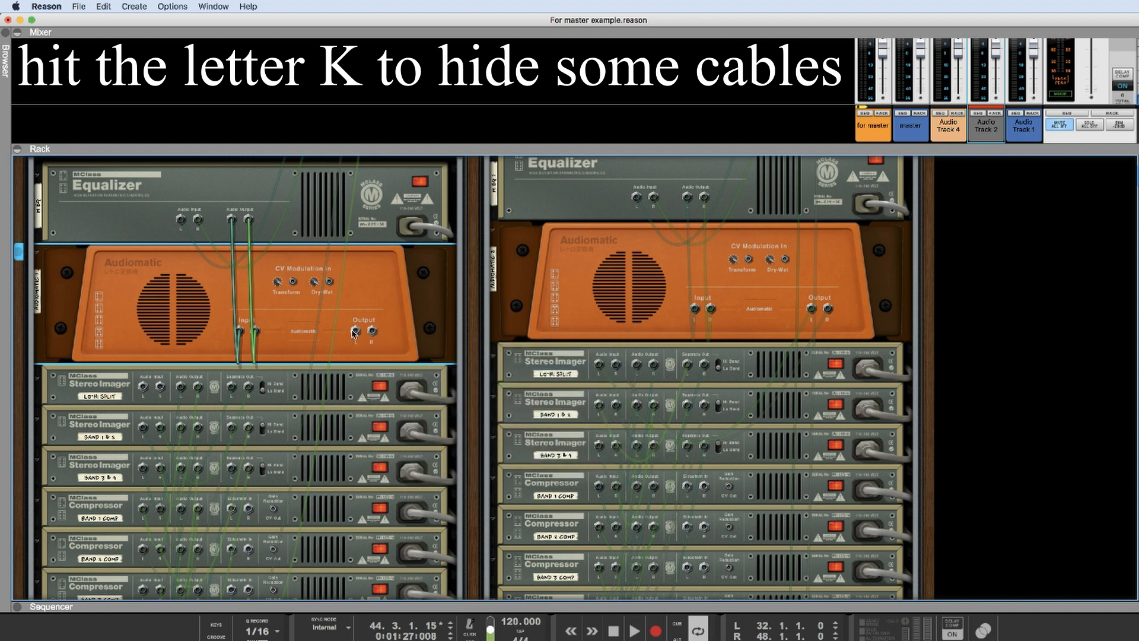
drag(355, 333, 145, 389)
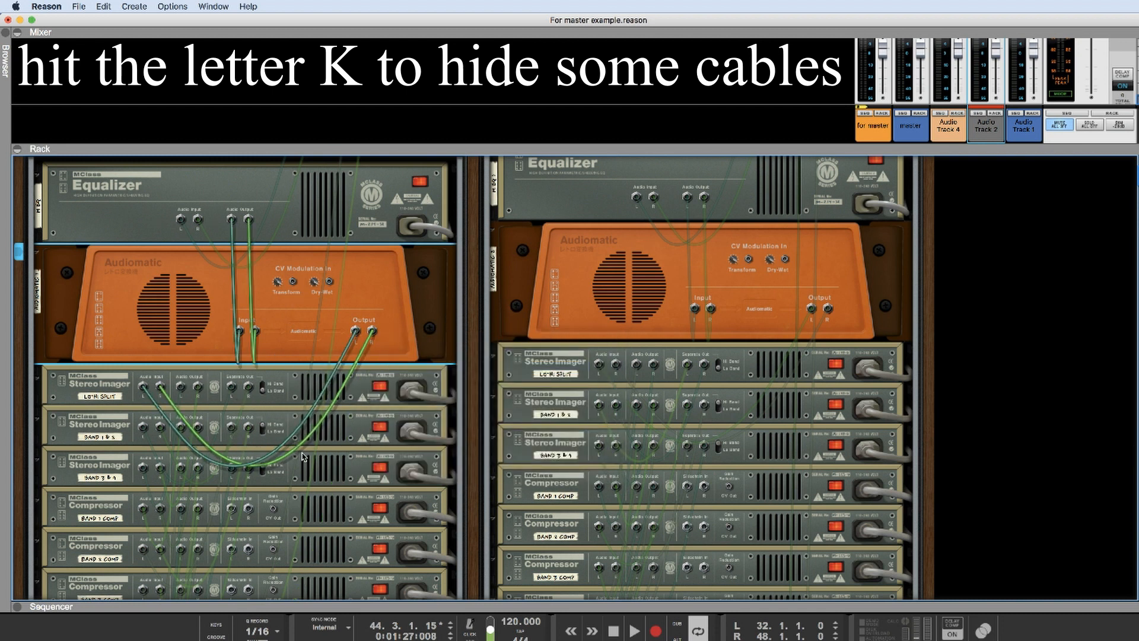
Step: Unfold the Mastering Suite's Spider Audio merger and cable its merged output to the Maximizer's audio inputs, like the master track's chain
scroll(302, 458, down, 10)
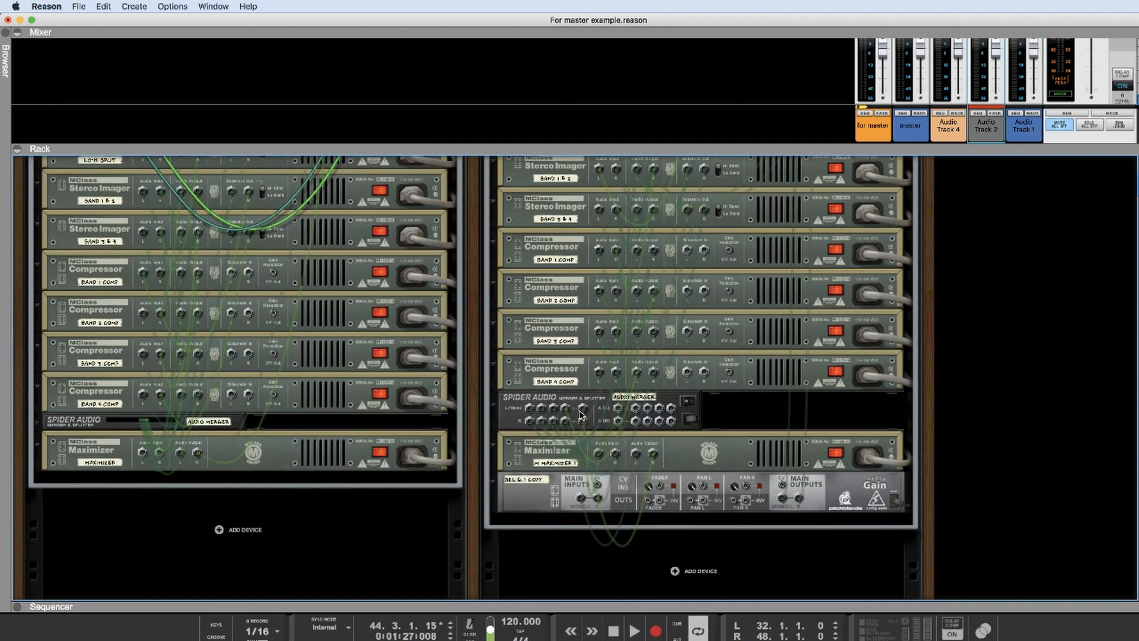
click(36, 422)
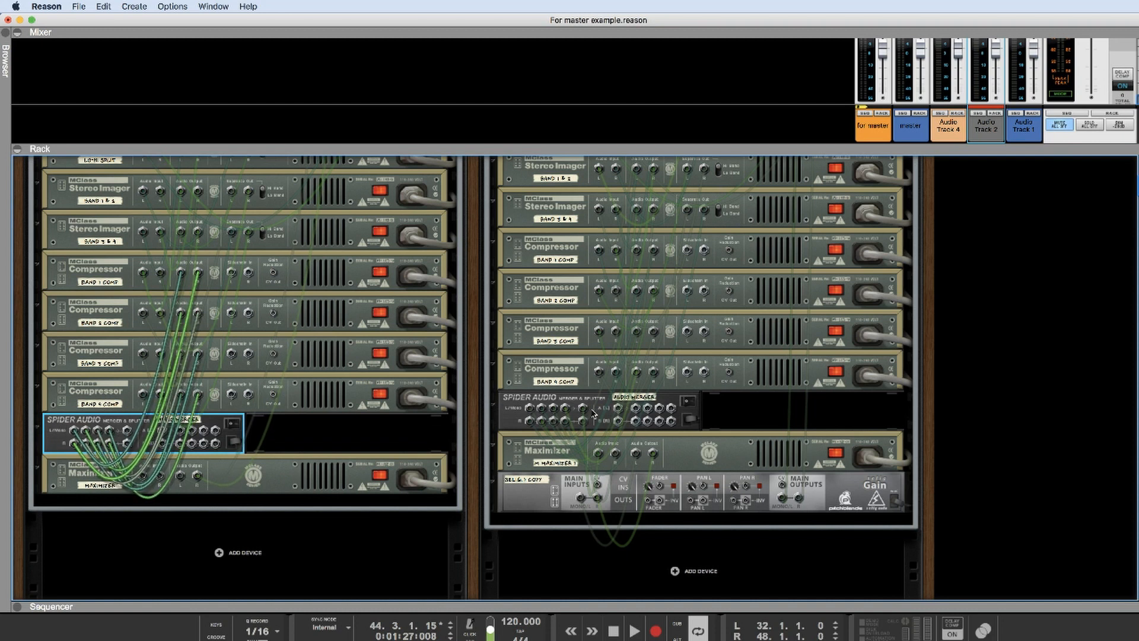
click(584, 414)
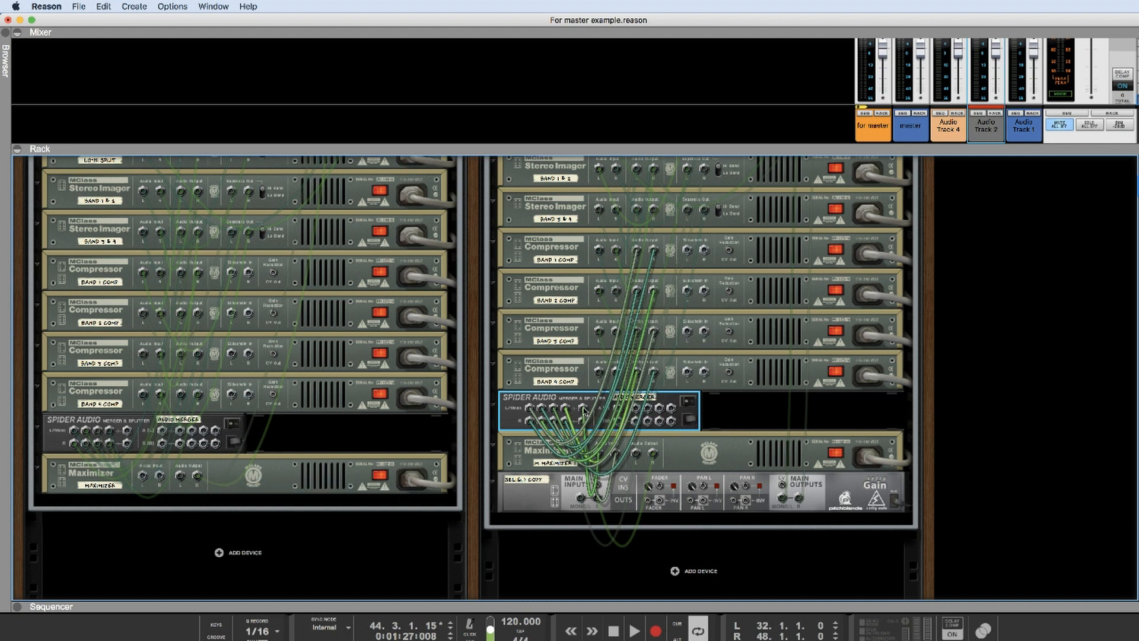
click(600, 457)
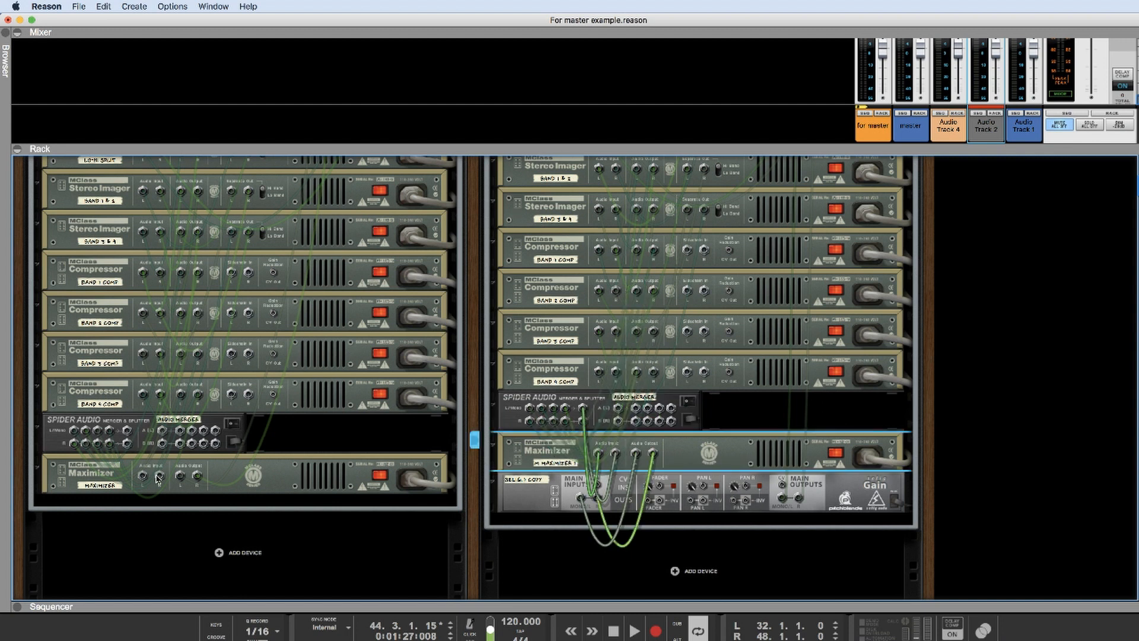
click(127, 434)
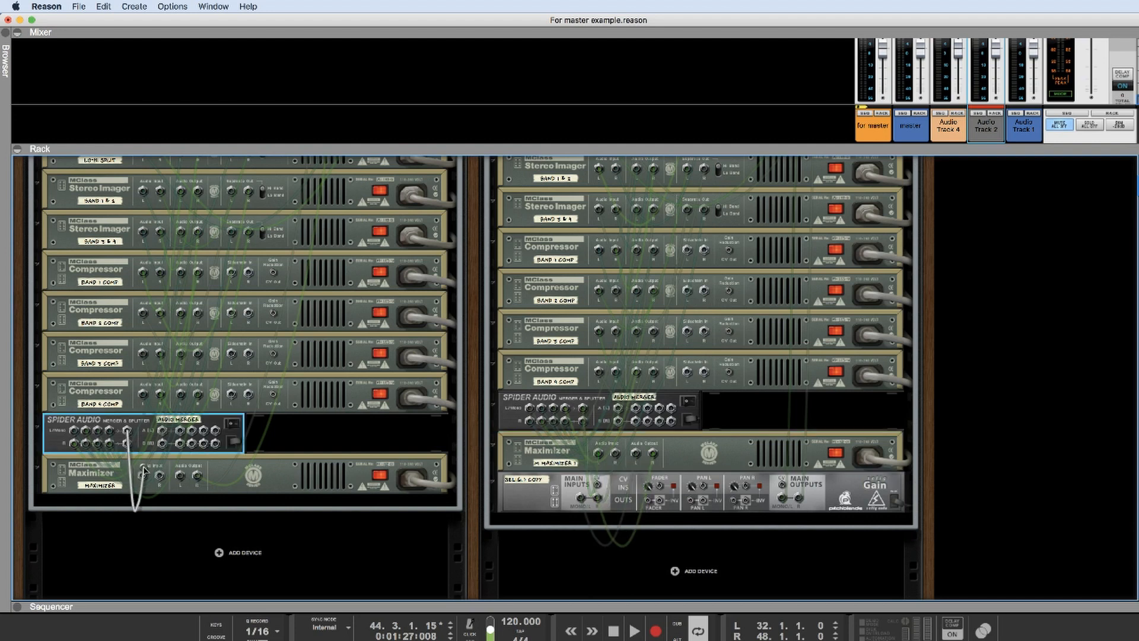
Step: Trace the Maximizer's output cables to the for master combinator and compare them with the Gain device's cabling in the master combinator
click(181, 480)
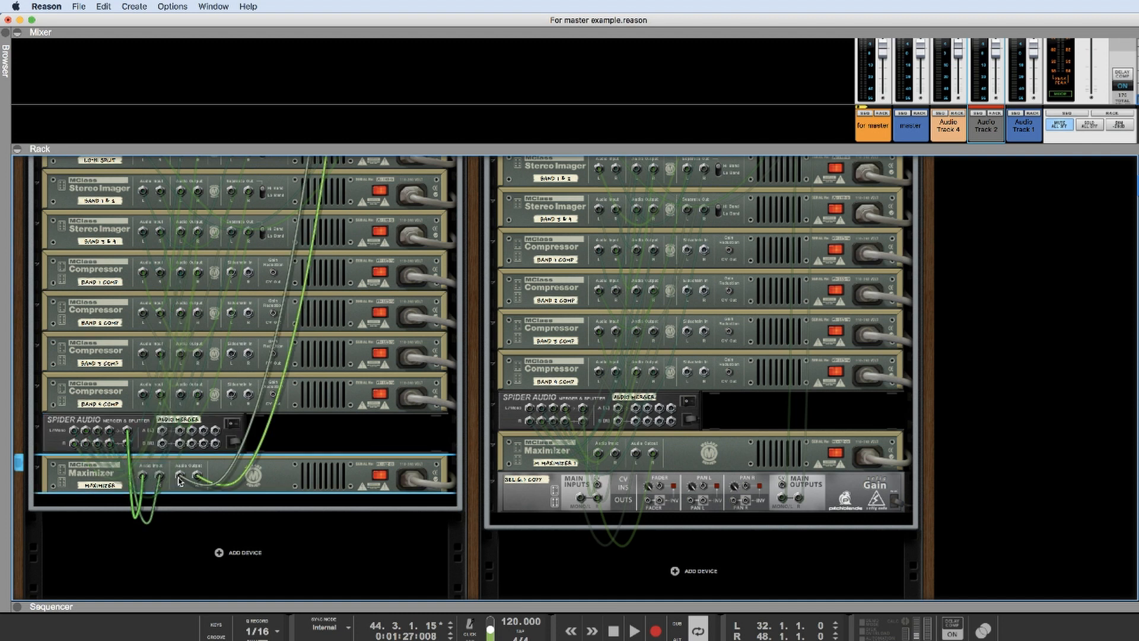
scroll(322, 307, up, 3)
scroll(322, 308, up, 9)
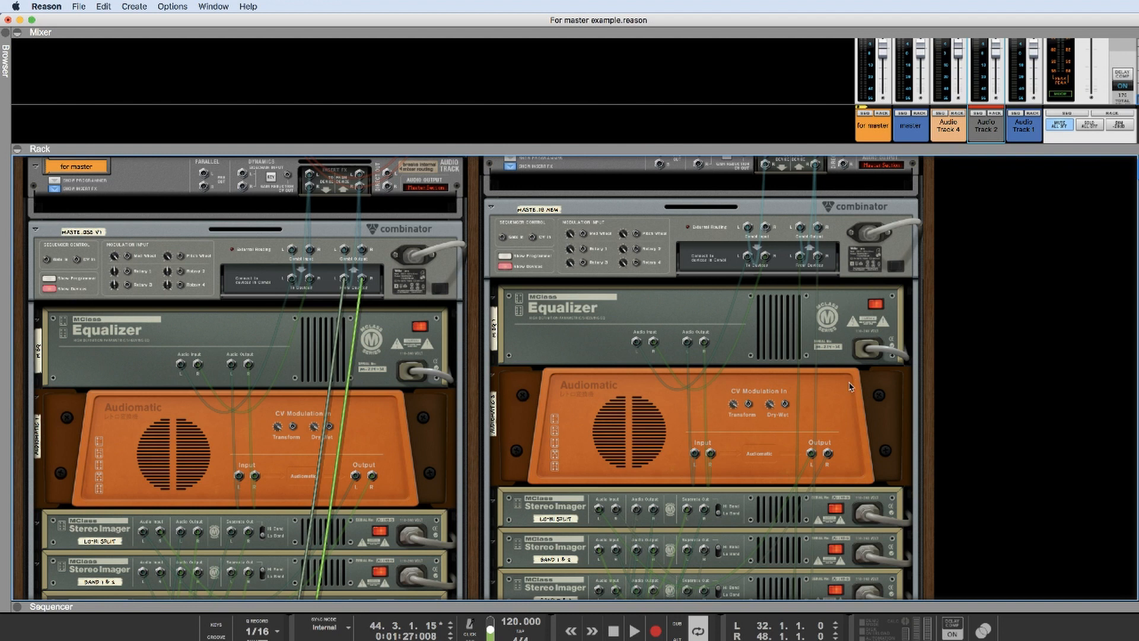
scroll(849, 386, down, 11)
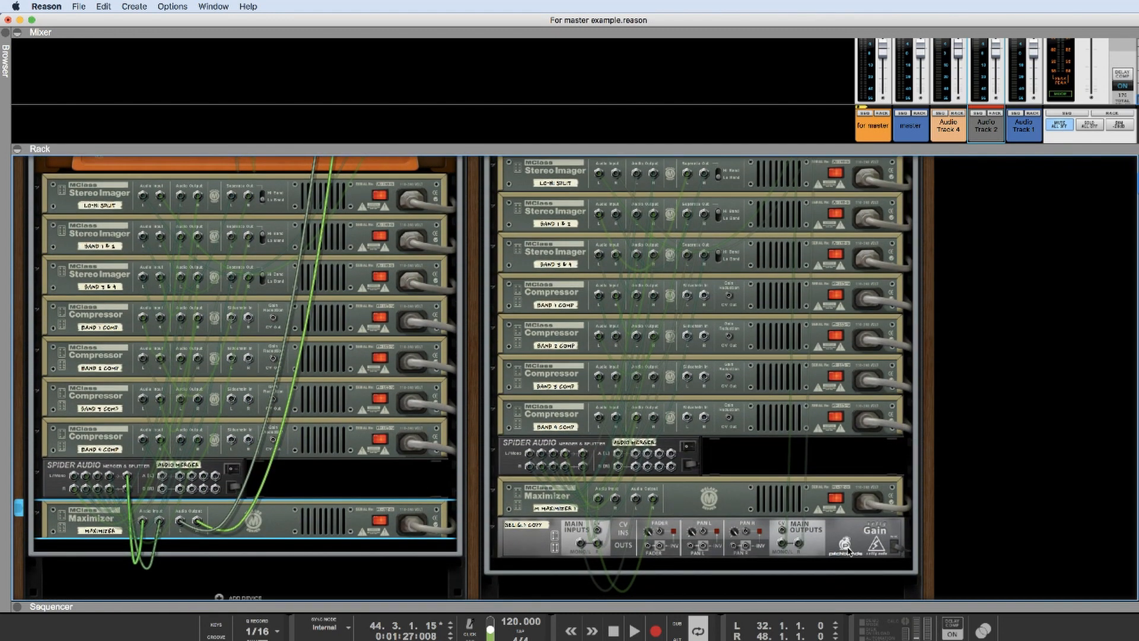
click(783, 547)
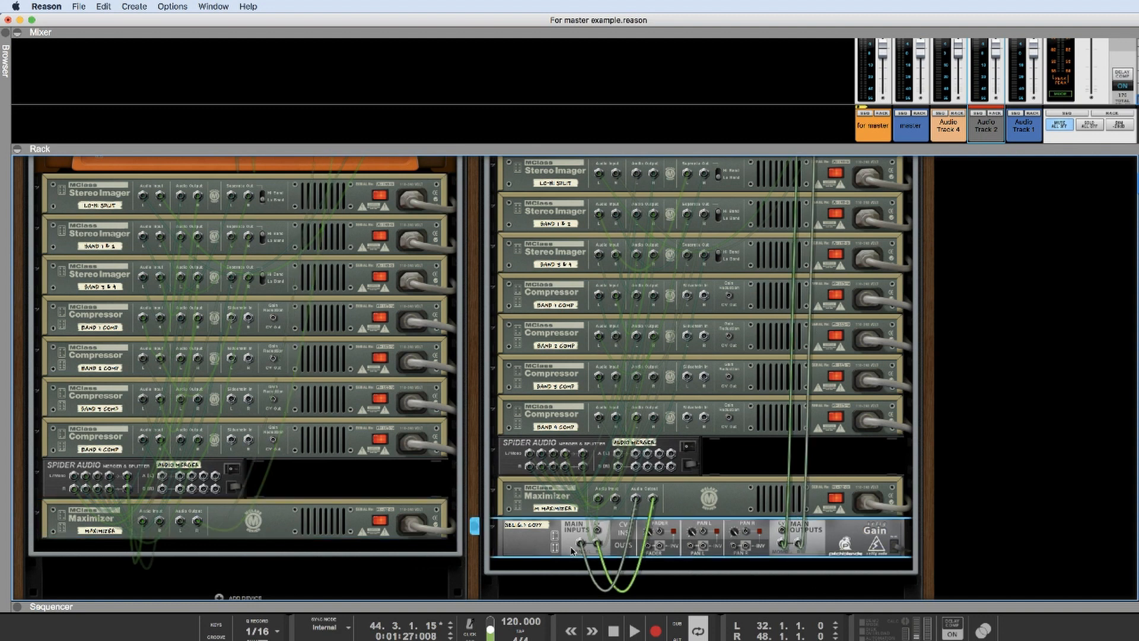
scroll(285, 375, up, 5)
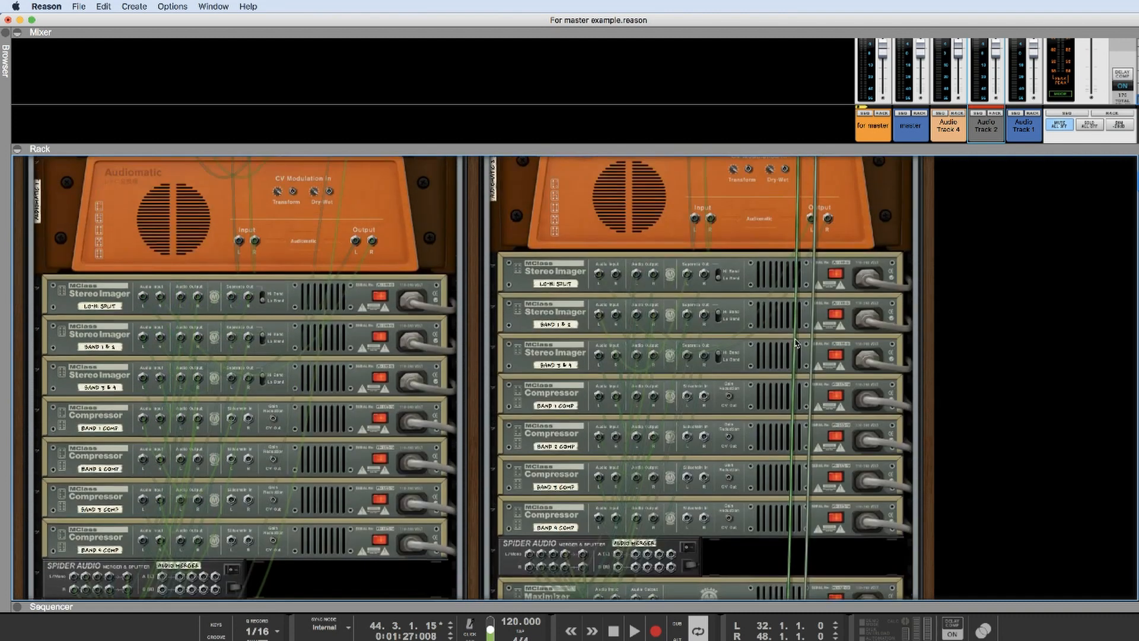
scroll(284, 375, down, 5)
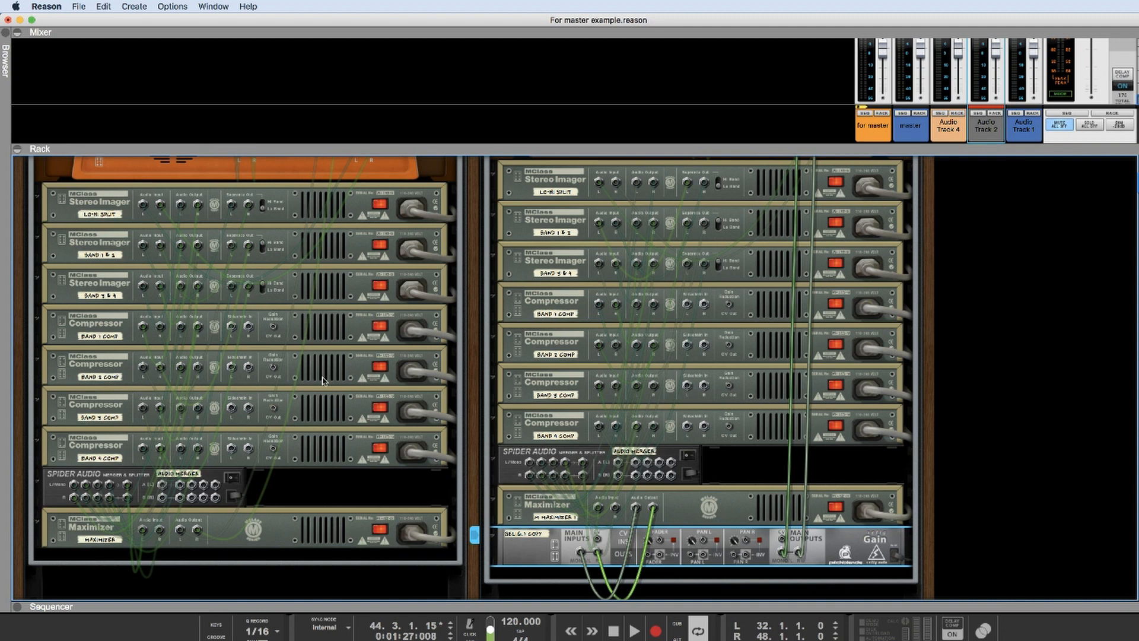
scroll(323, 379, up, 12)
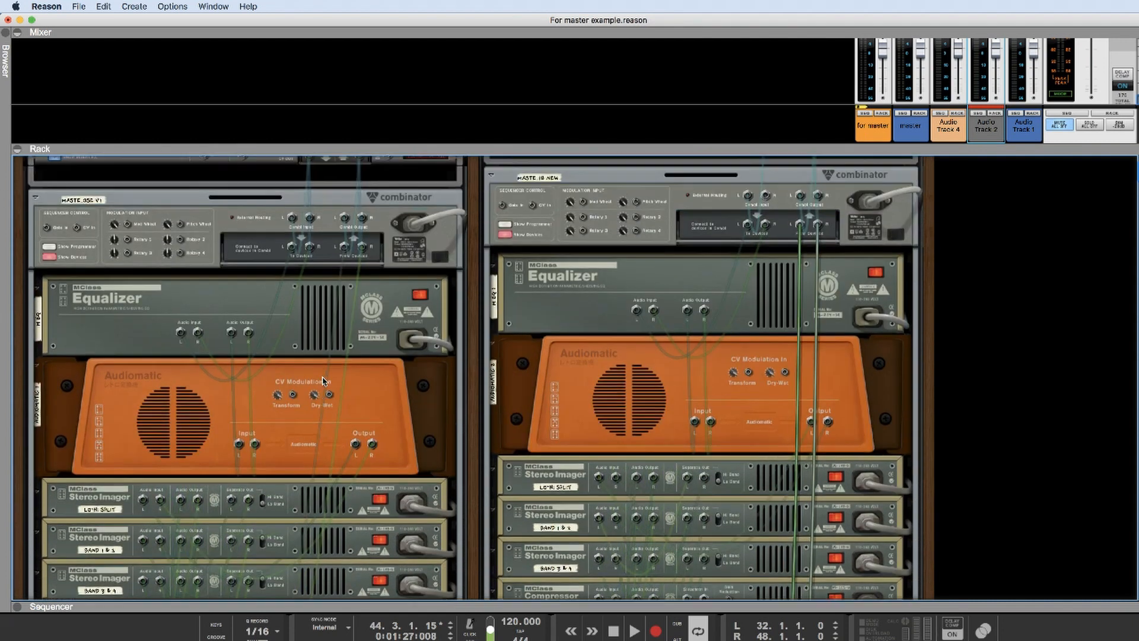
scroll(323, 380, up, 6)
Step: Turn the rack to its front and compare the device order and settings in both mastering combinators
key(Tab)
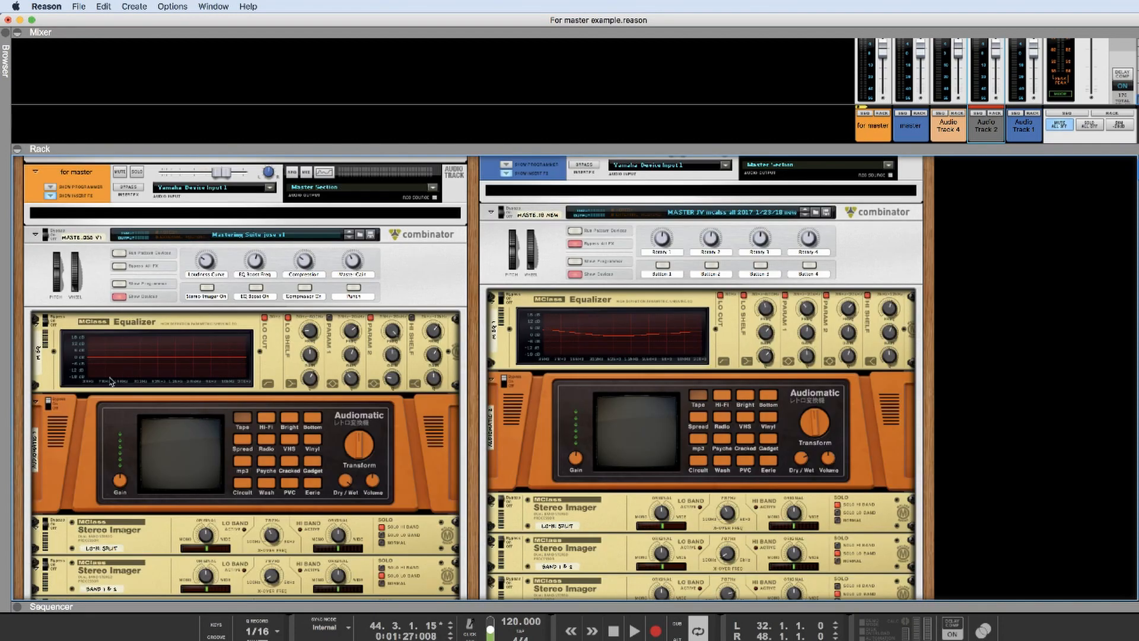
scroll(267, 425, down, 12)
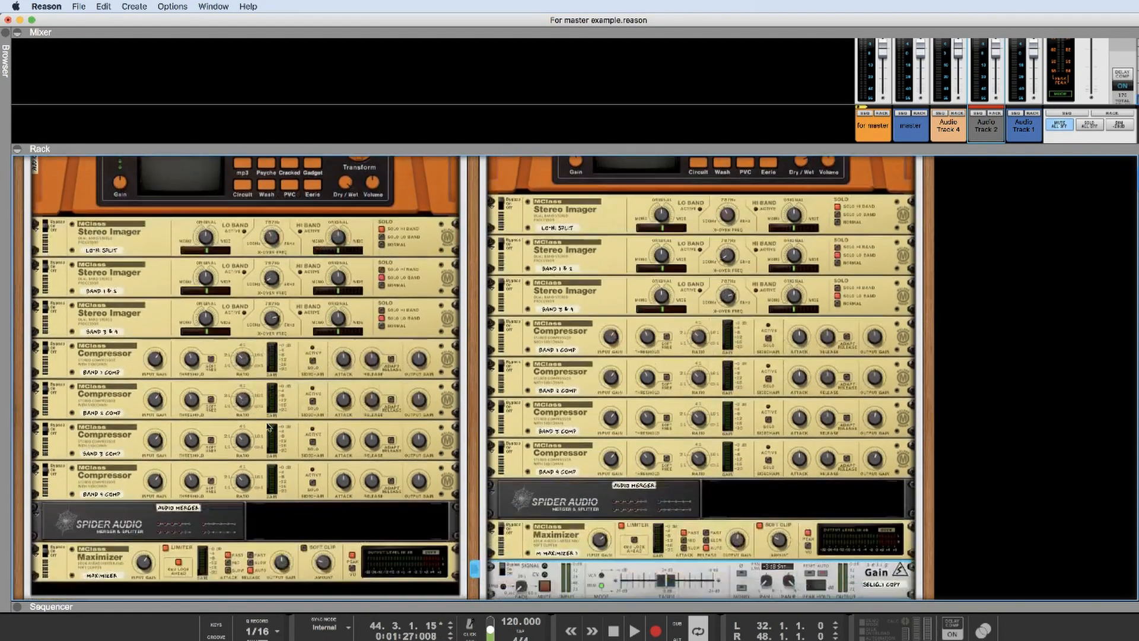
scroll(268, 425, down, 2)
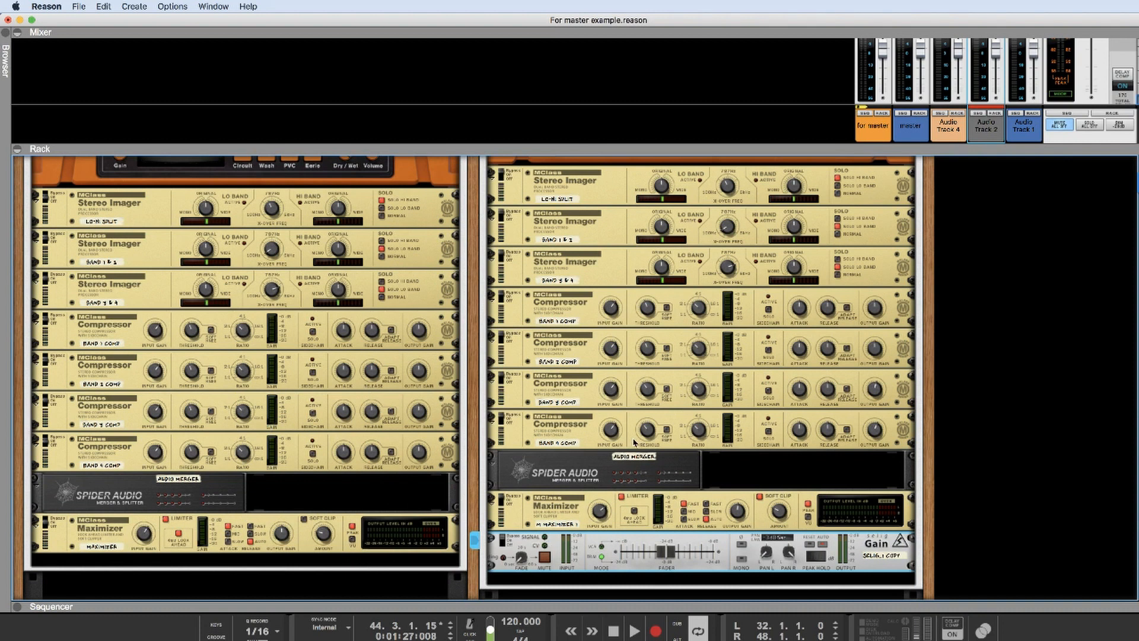
scroll(633, 442, up, 15)
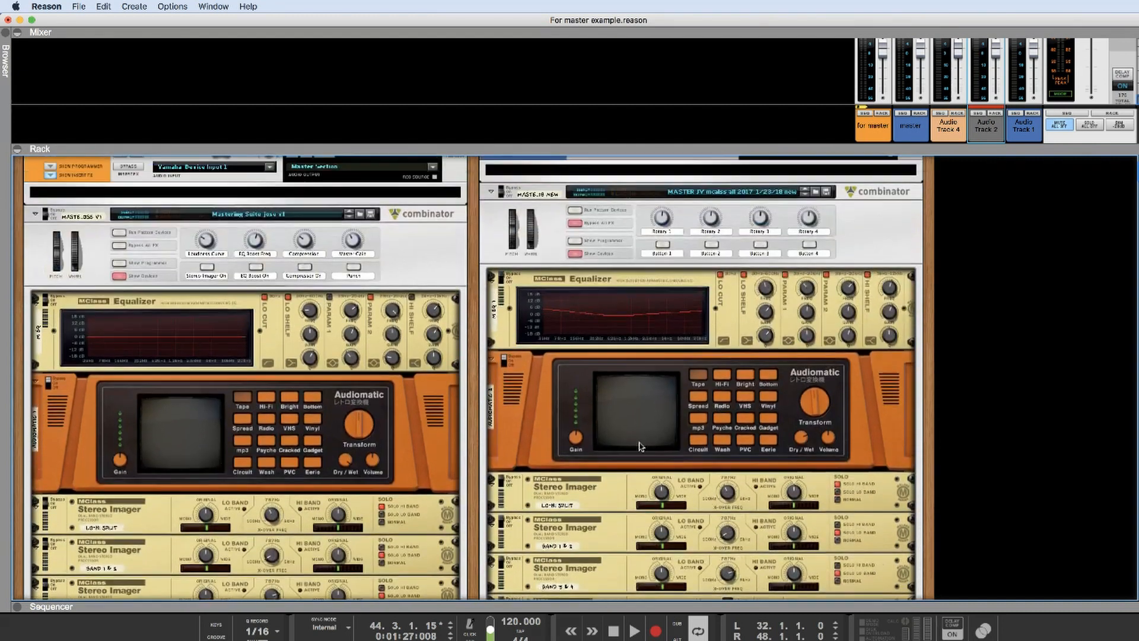
scroll(639, 446, up, 1)
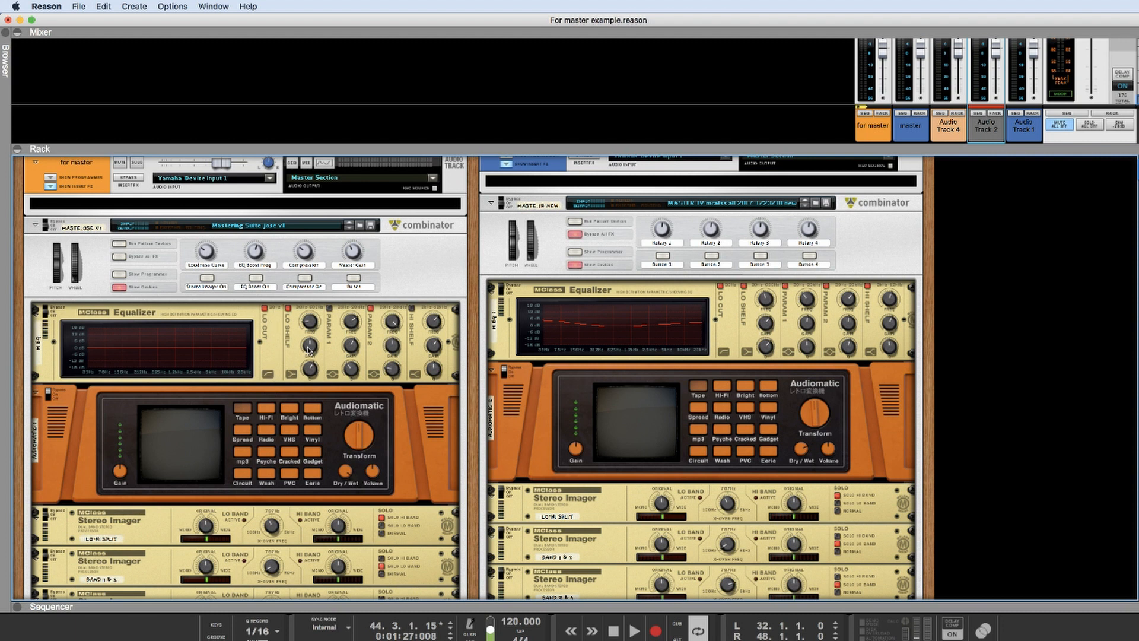
Step: Shape the low shelf and both parametric bands of the Mastering Suite's Equalizer after the master track's curve
drag(308, 325, 309, 347)
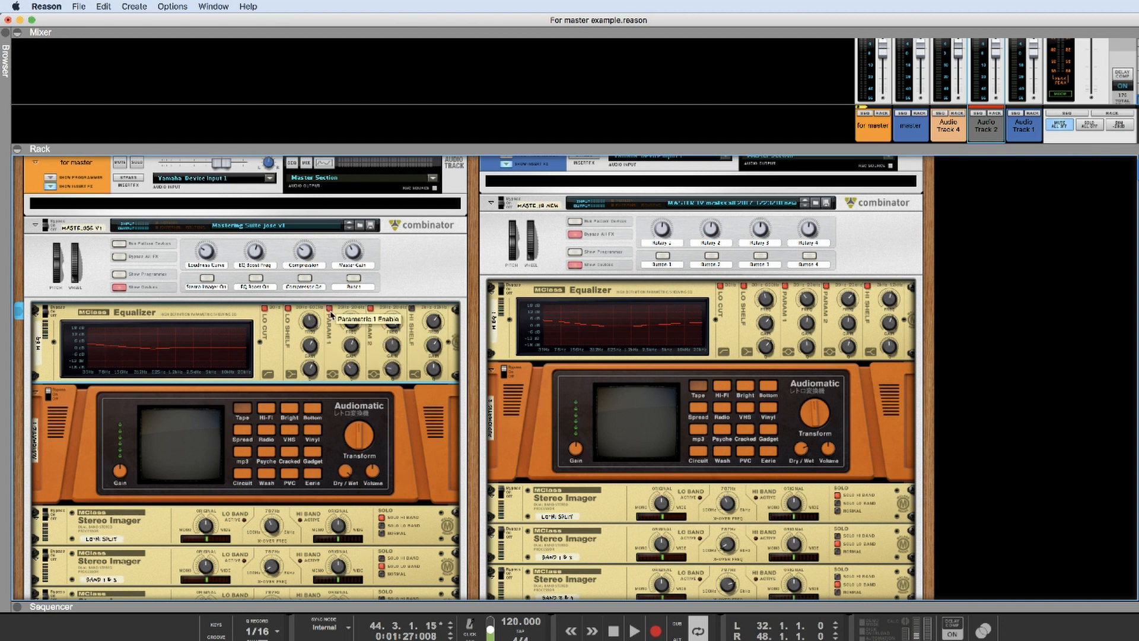
click(330, 309)
drag(348, 324, 350, 339)
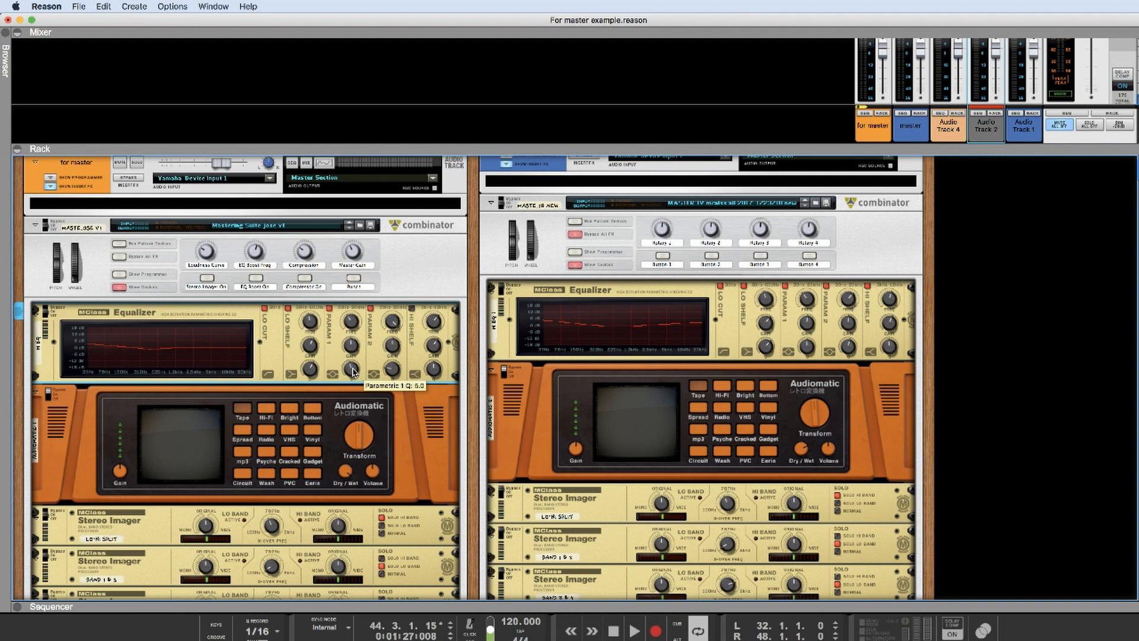
drag(393, 324, 388, 343)
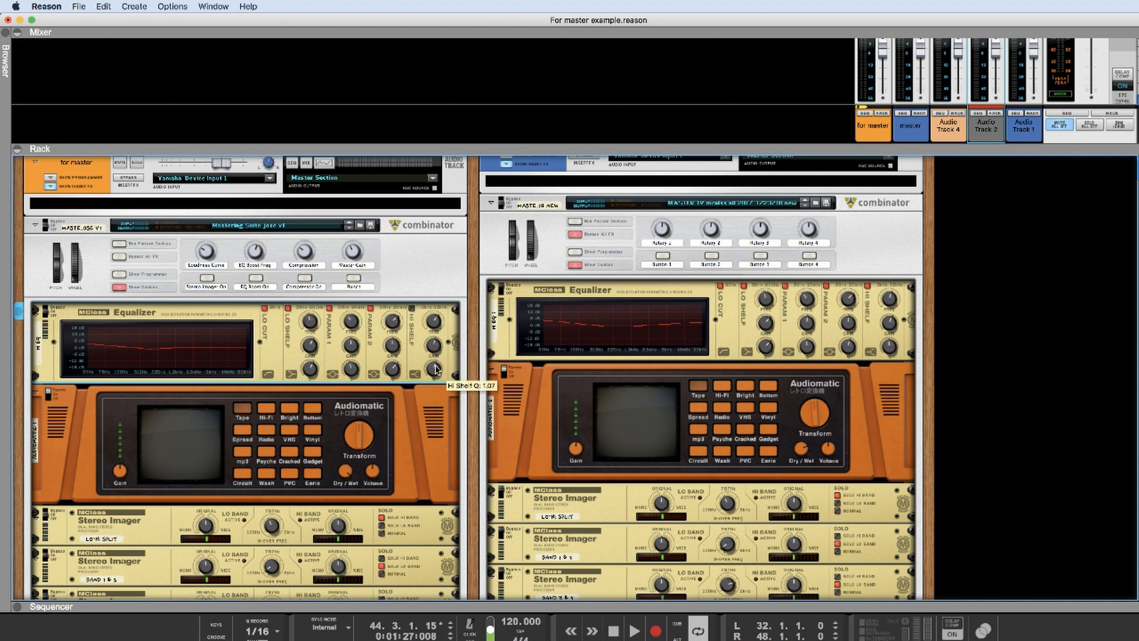
Step: Enable the Mastering Suite Equalizer's high shelf and adjust its Q
drag(435, 368, 433, 372)
click(412, 309)
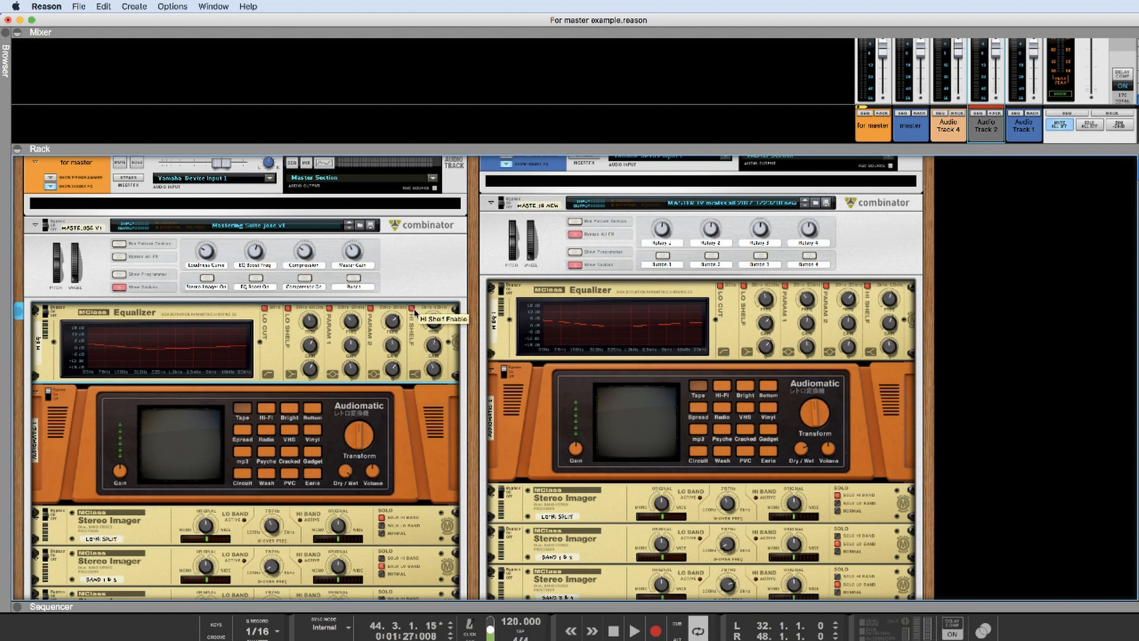
drag(431, 377, 430, 375)
Step: Check the Mastering Suite Maximizer's bypass switch and input gain, and review the rest of the chain
scroll(123, 373, down, 10)
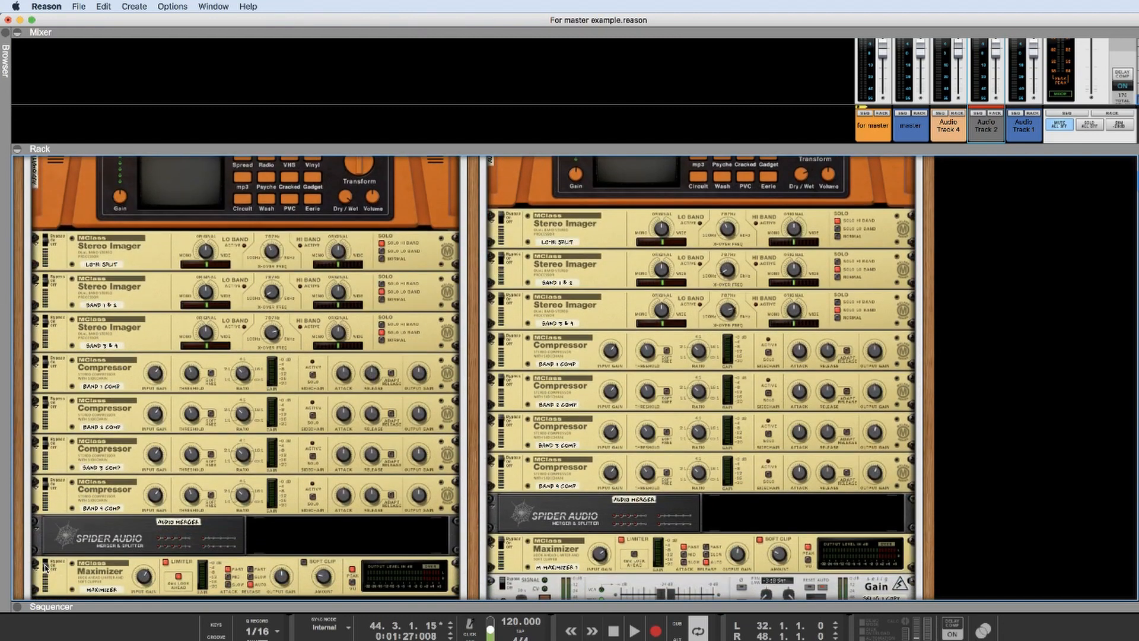
click(45, 566)
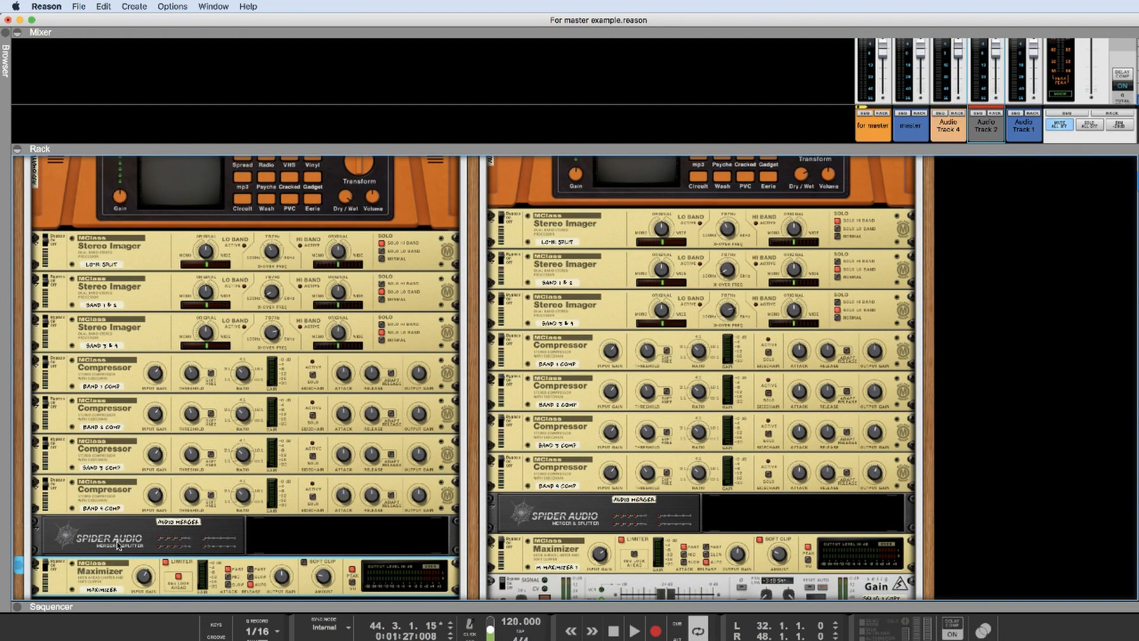
mouse_move(144, 579)
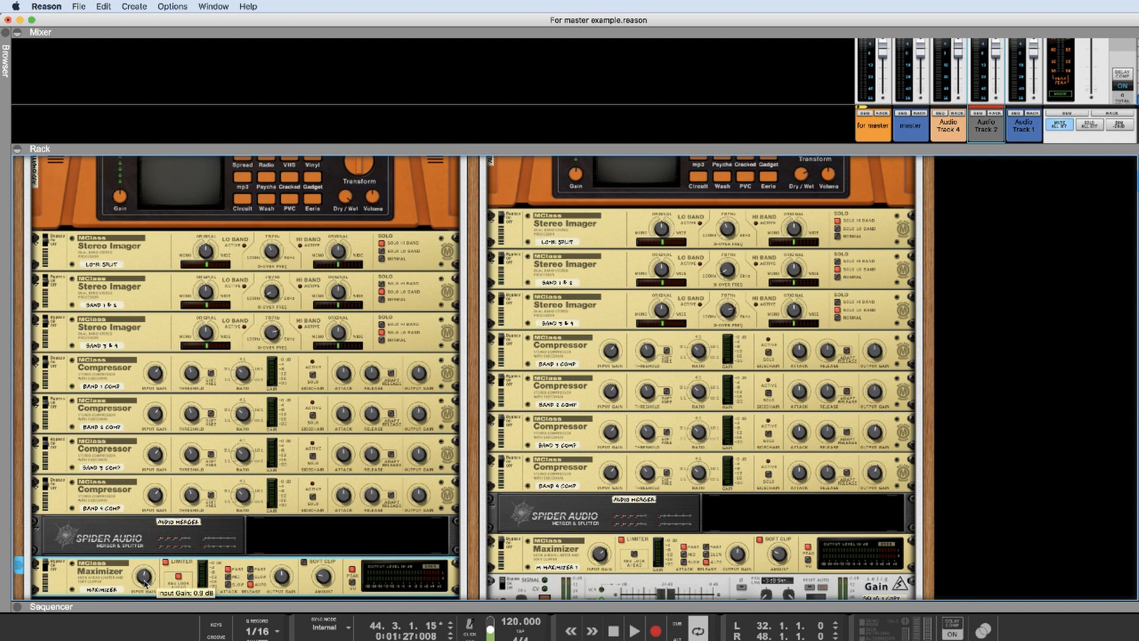
scroll(158, 561, up, 6)
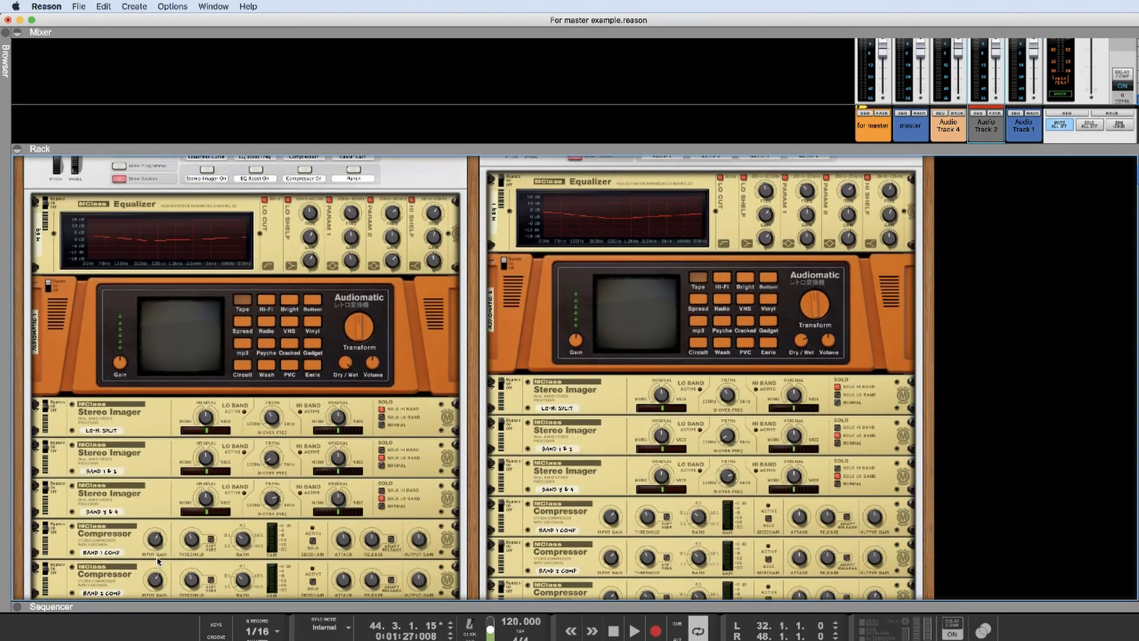
scroll(159, 560, up, 4)
scroll(158, 561, down, 12)
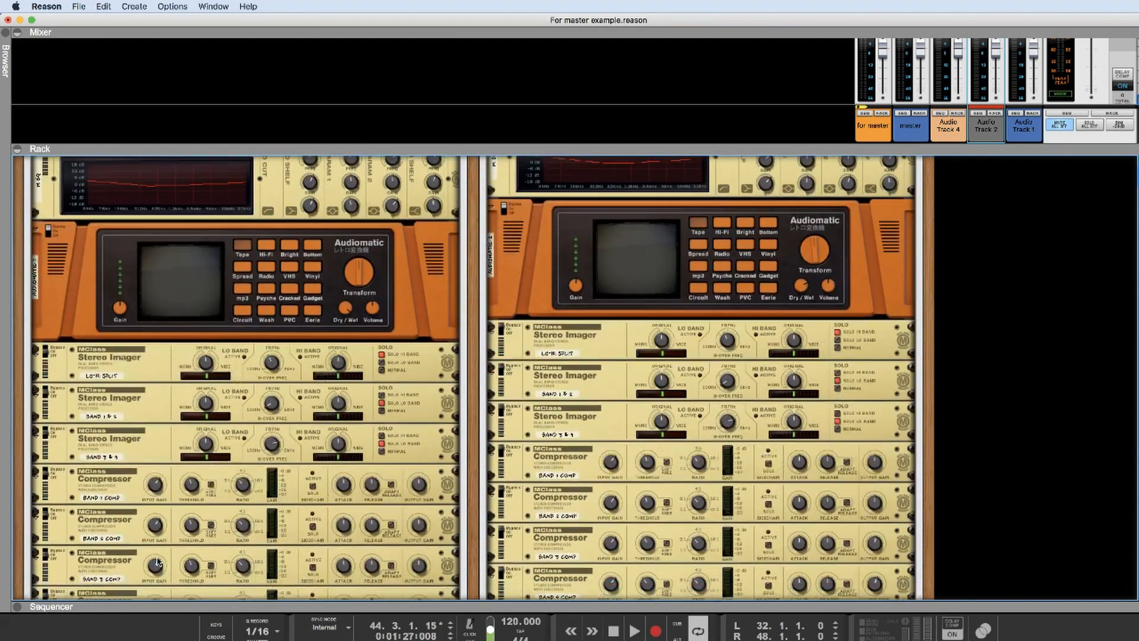
scroll(158, 560, up, 14)
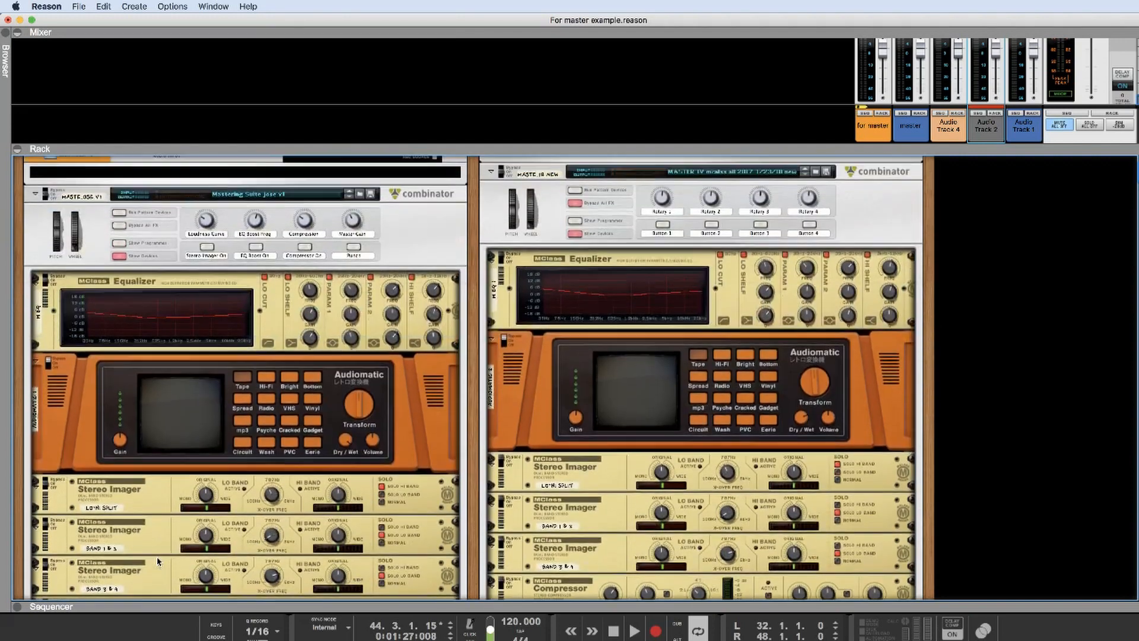
Step: Hide the devices of the master track's combinator and enlarge the Sequencer to show the audio tracks
scroll(158, 560, up, 1)
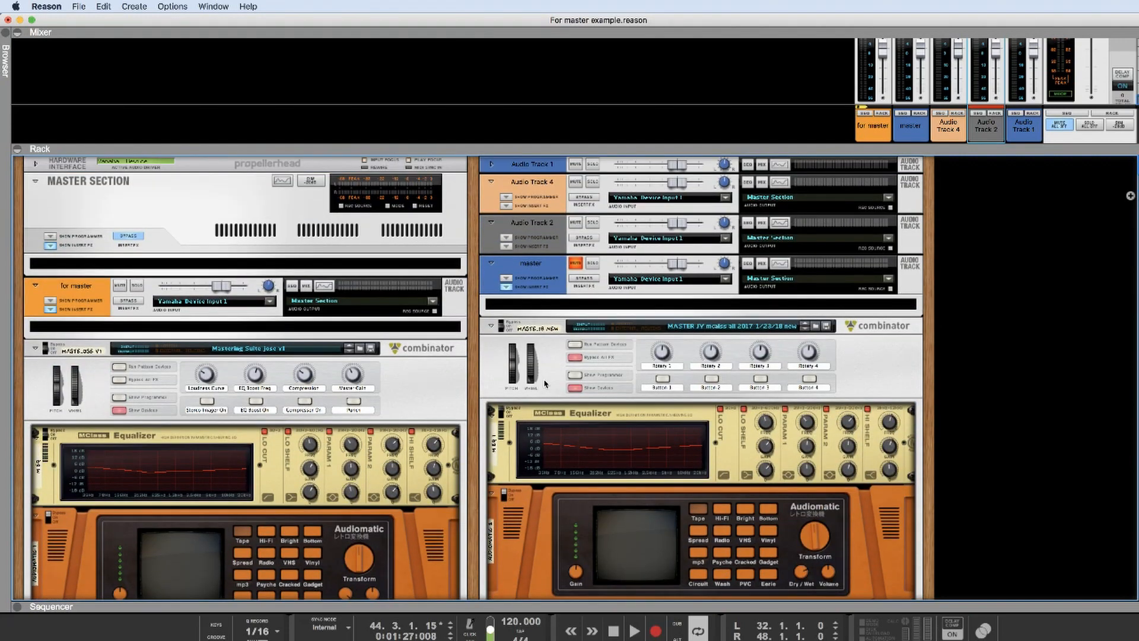
click(574, 387)
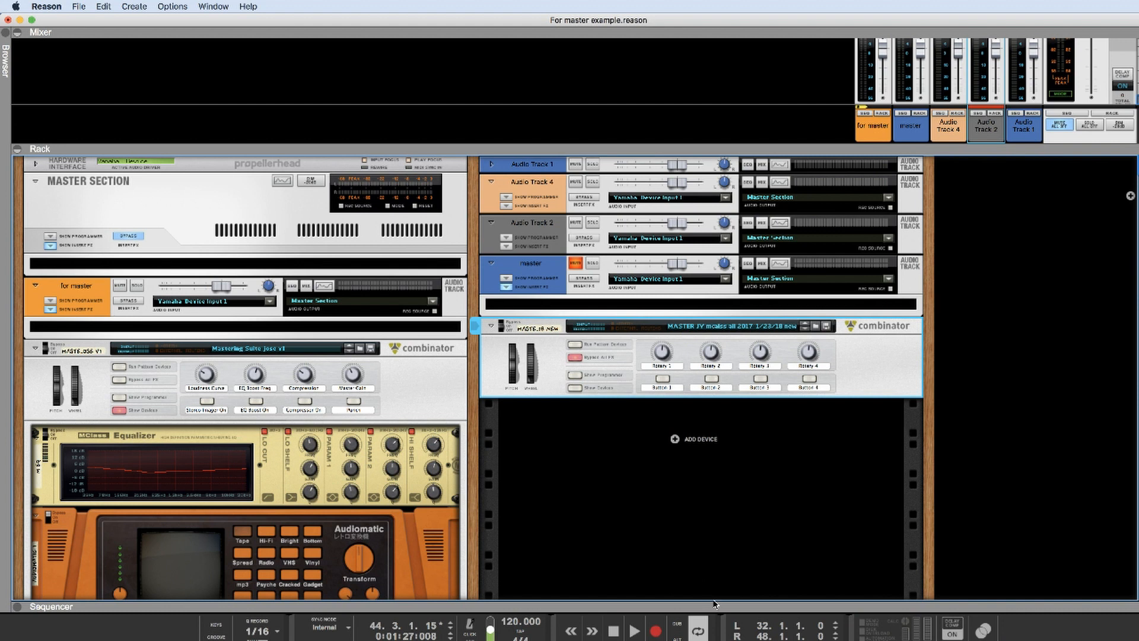
drag(719, 427, 714, 296)
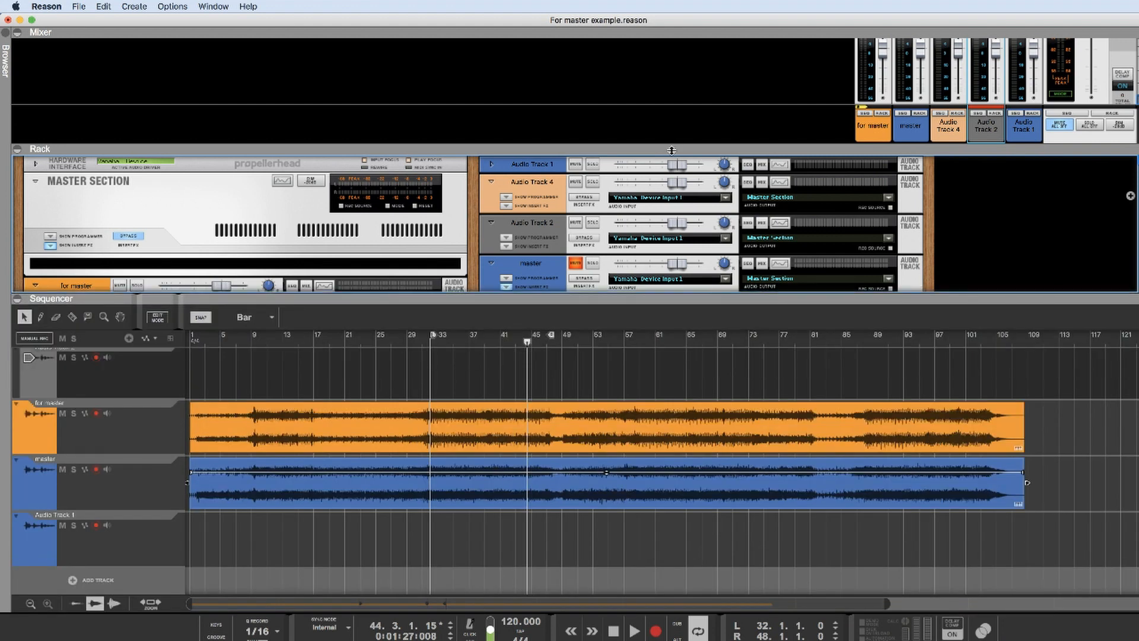
Step: Enlarge the Mixer to show the channel faders and play the "for master" track soloed from bar 5
scroll(328, 276, down, 6)
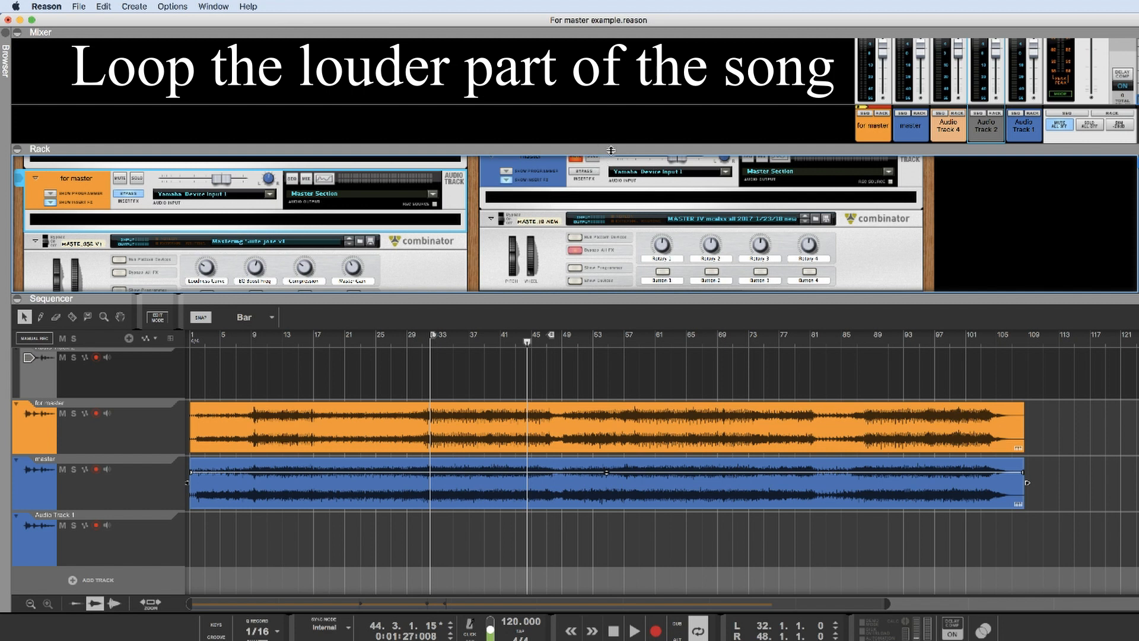
drag(611, 150, 647, 322)
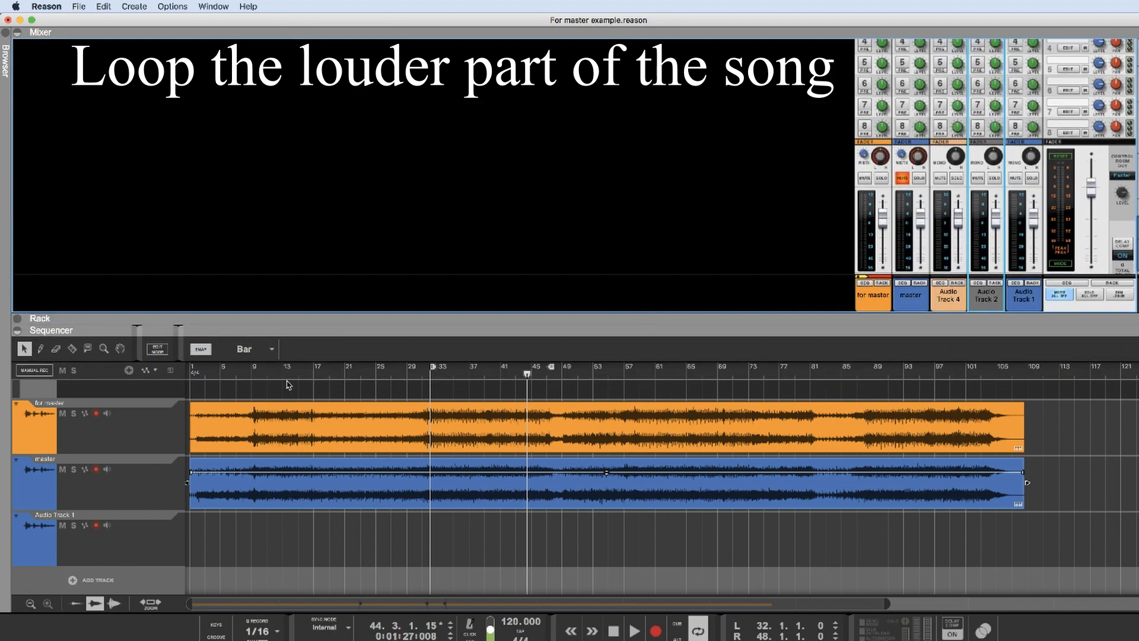
click(242, 374)
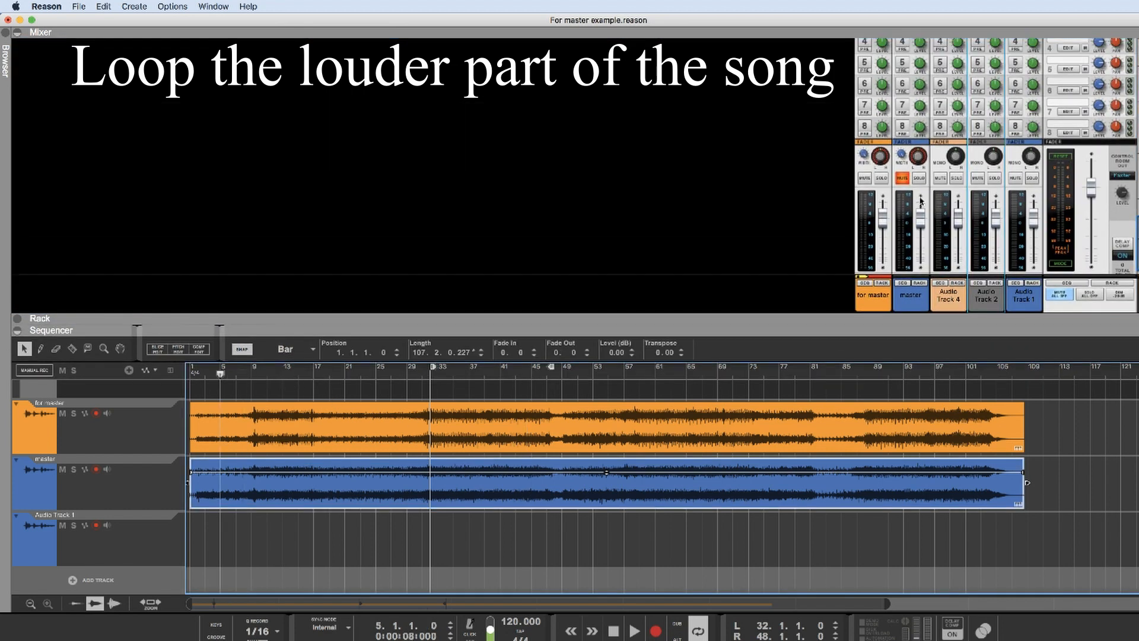
click(880, 179)
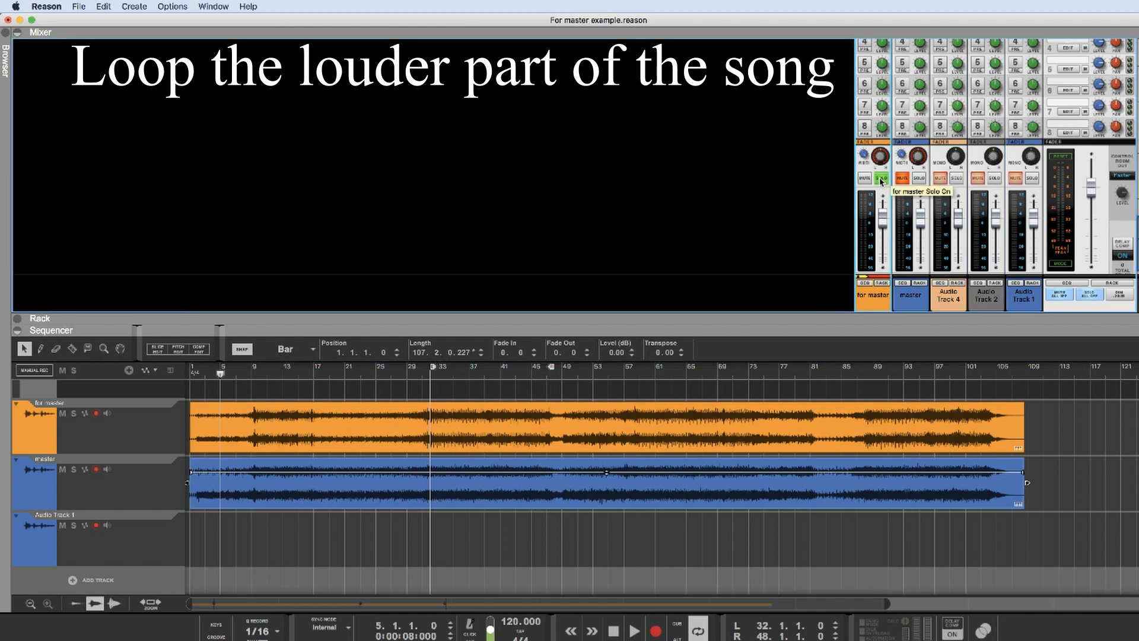
click(881, 178)
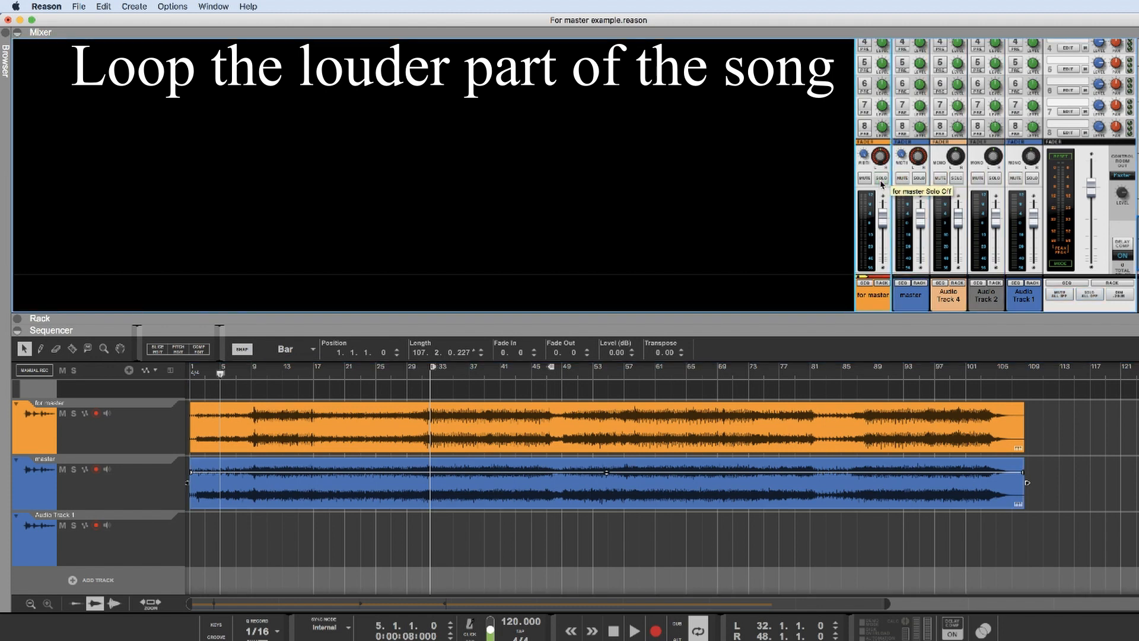
click(881, 179)
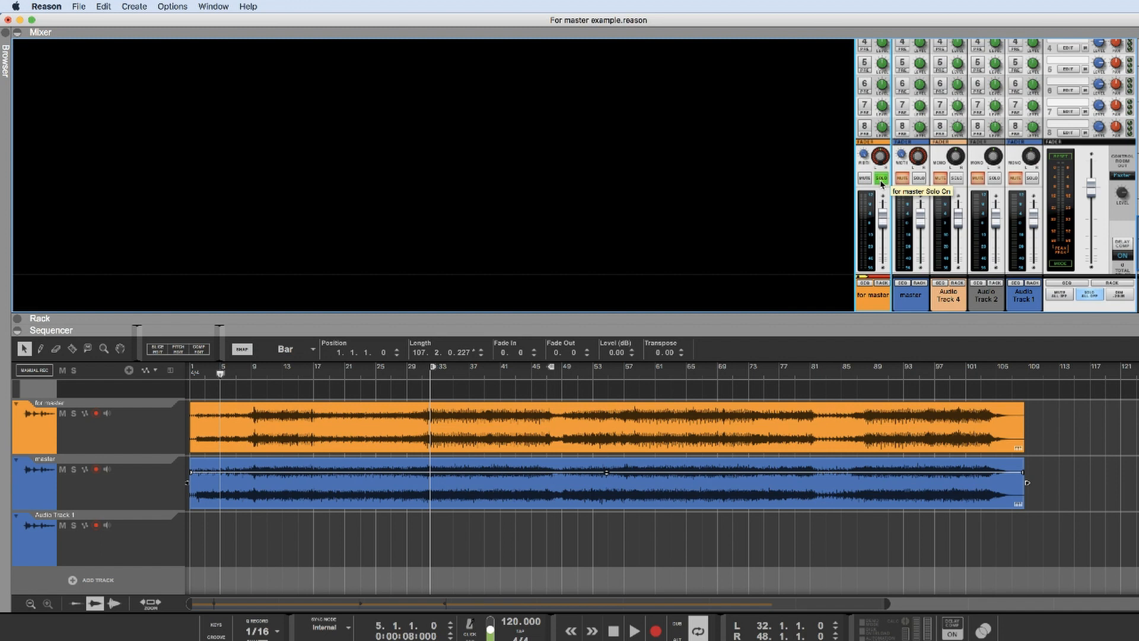
key(space)
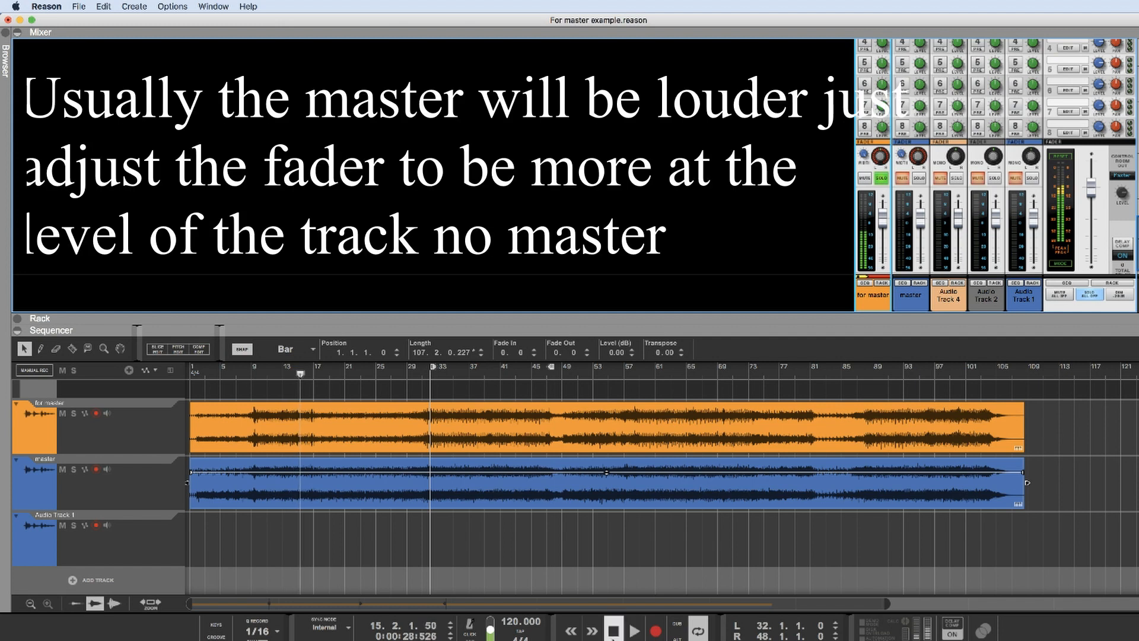
Step: Move the solo from the "for master" track to the "master" track and play it from near the song's start
click(919, 179)
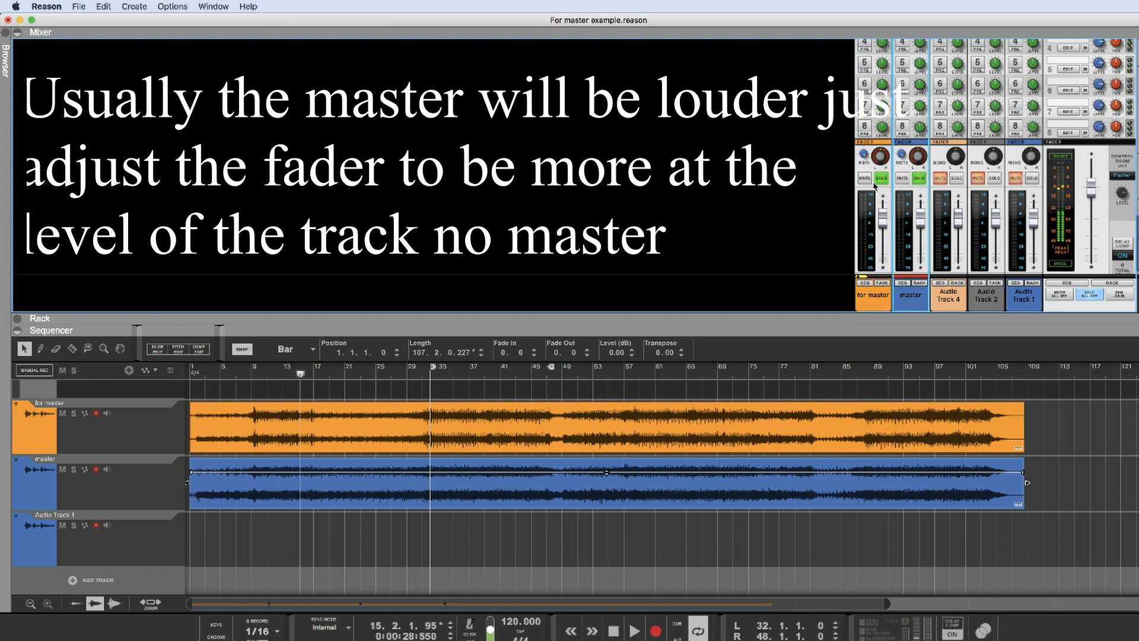
click(880, 179)
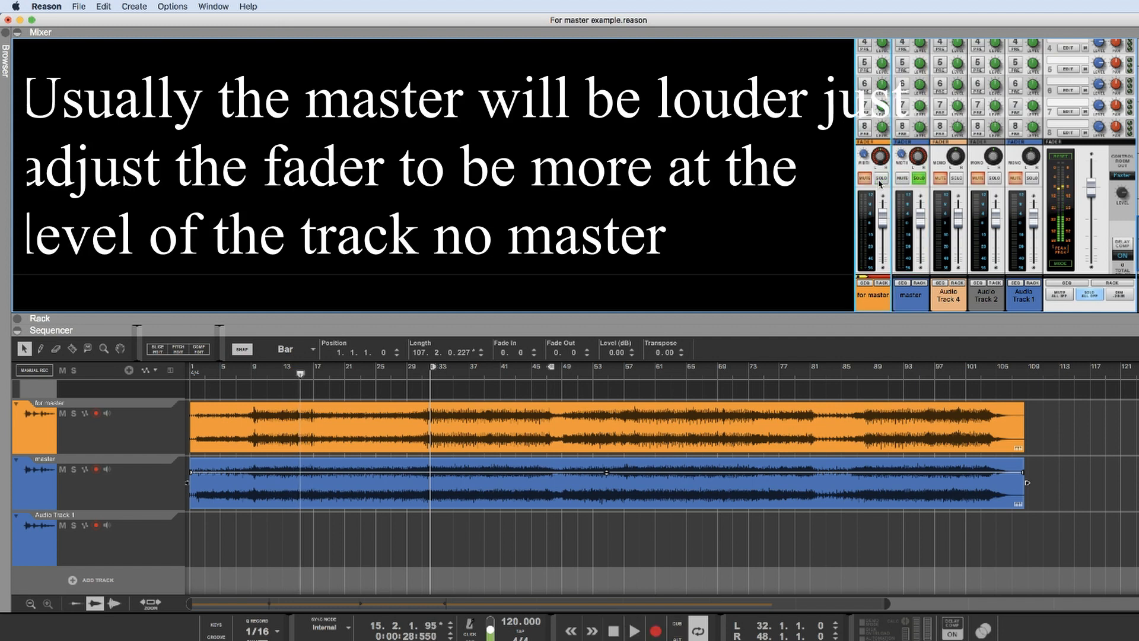
click(236, 378)
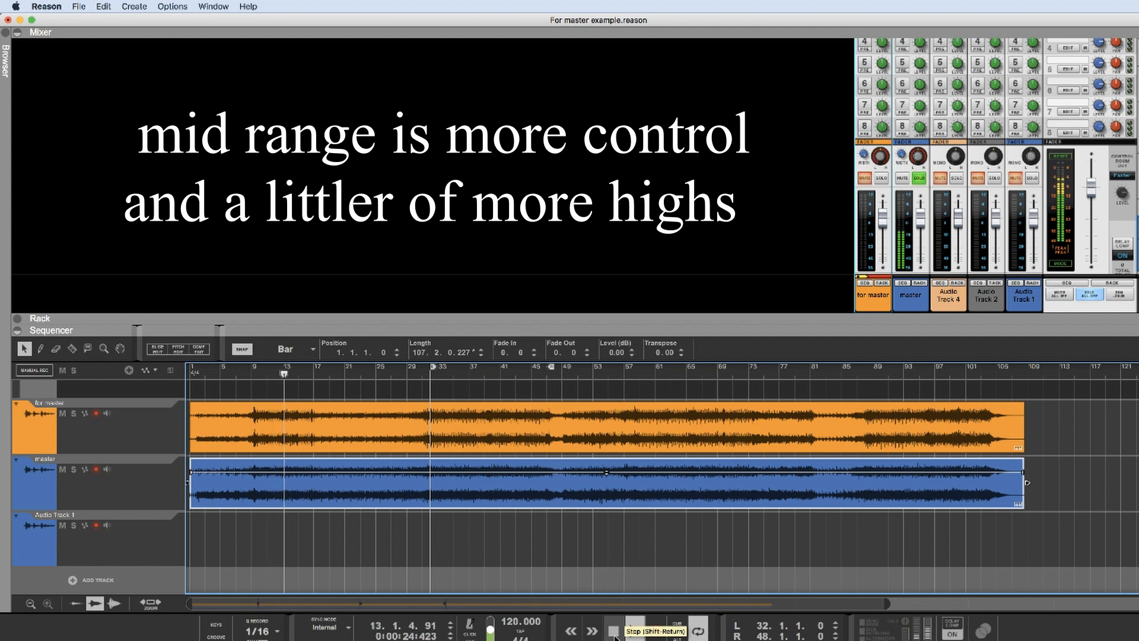
click(614, 631)
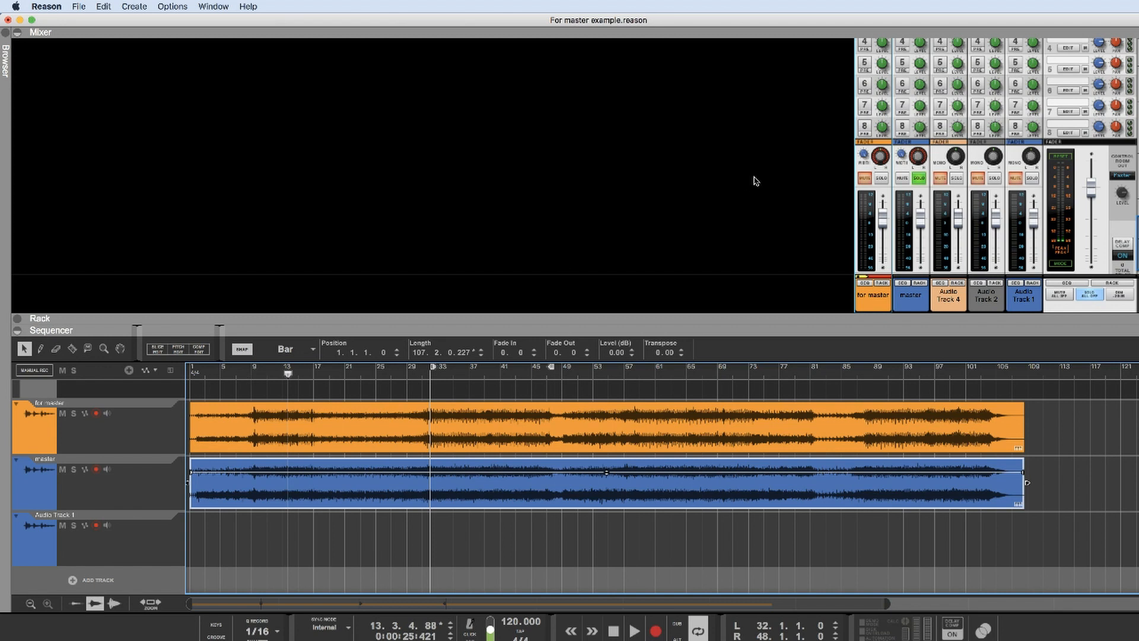
Step: Return the solo to the "for master" track and listen to it from bar 30
click(919, 179)
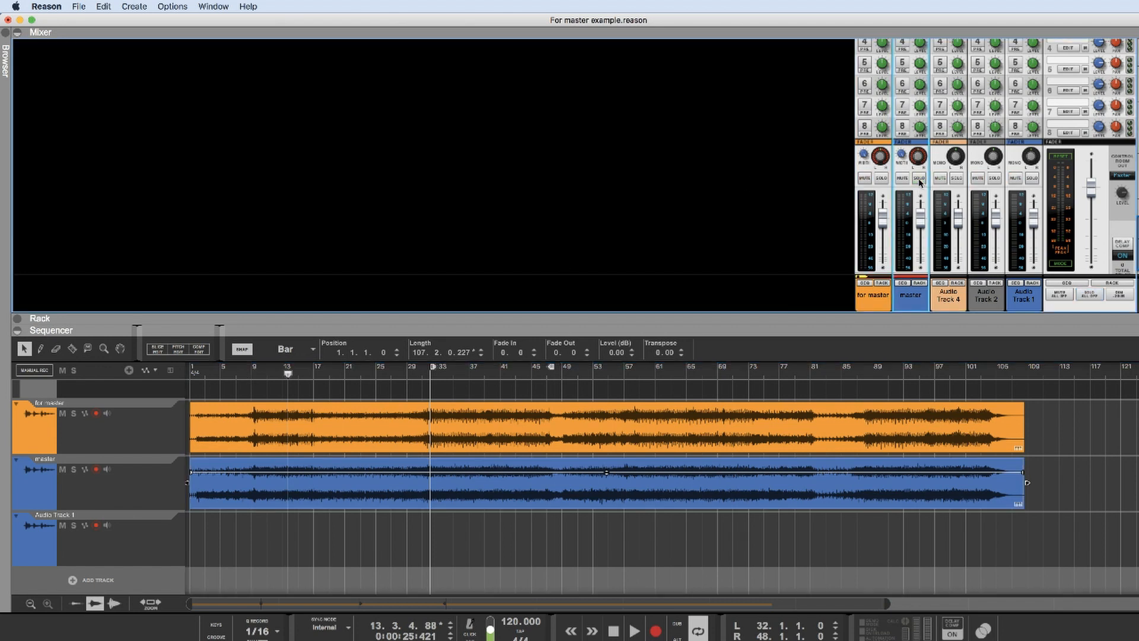
click(881, 180)
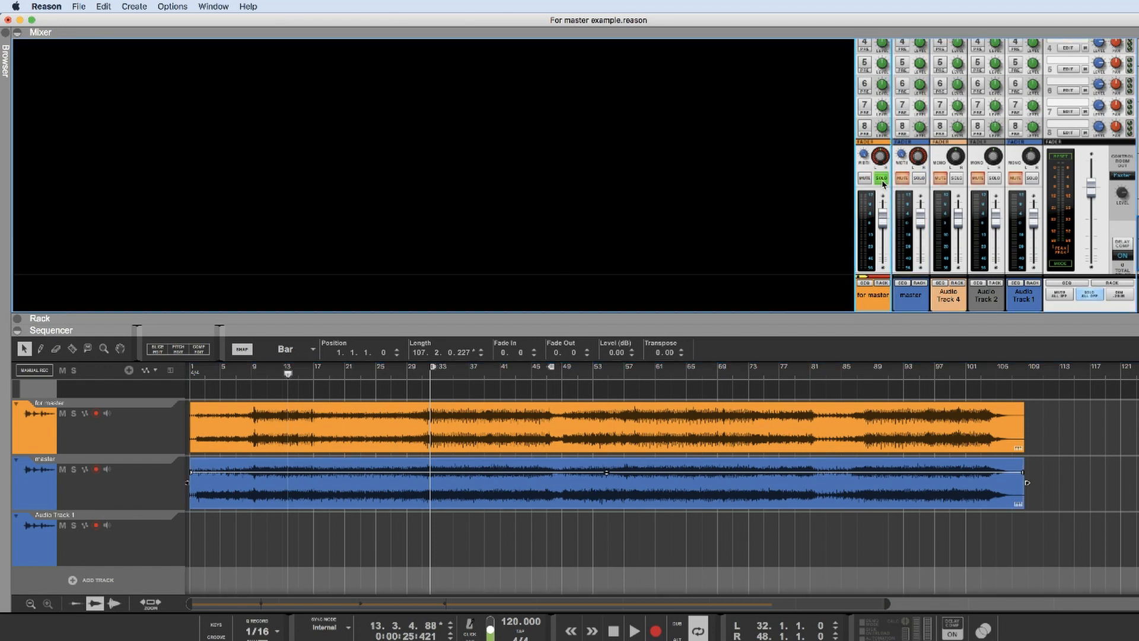
click(252, 372)
click(423, 374)
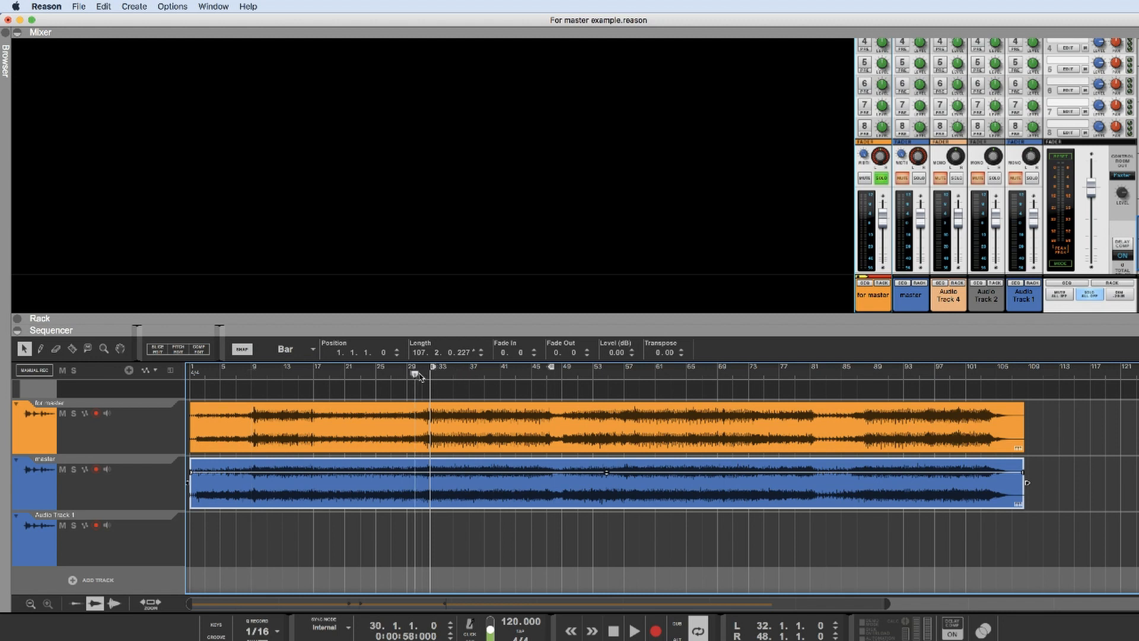
key(space)
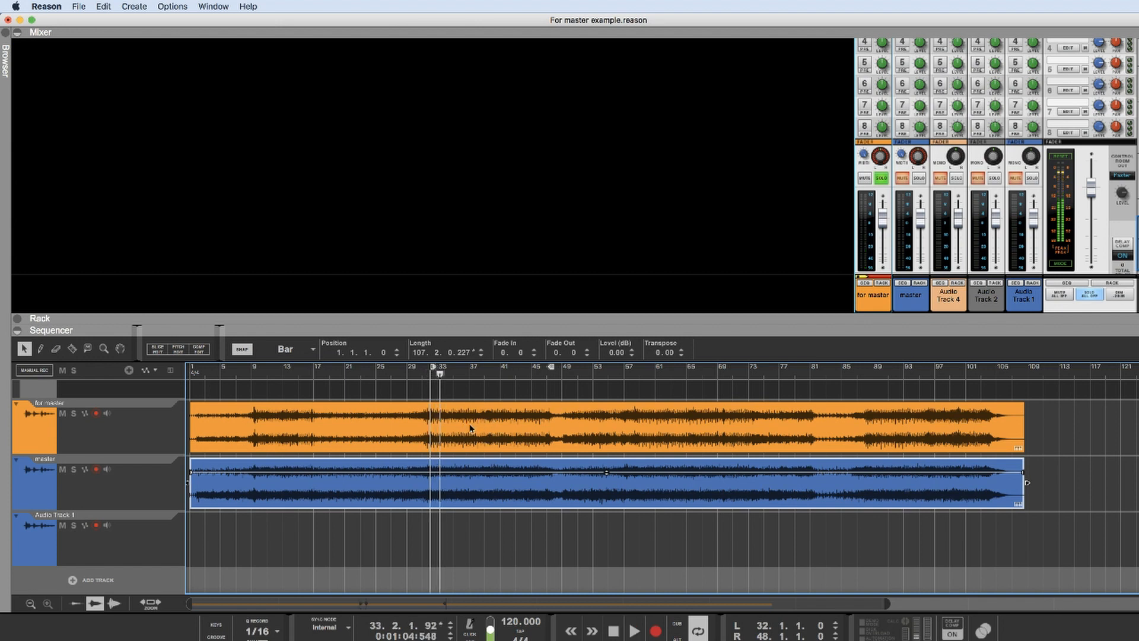
Step: Compare the frequency spectrum of the "for master" track in the Spectrum EQ with the sound of the soloed "master" track
click(880, 283)
click(320, 352)
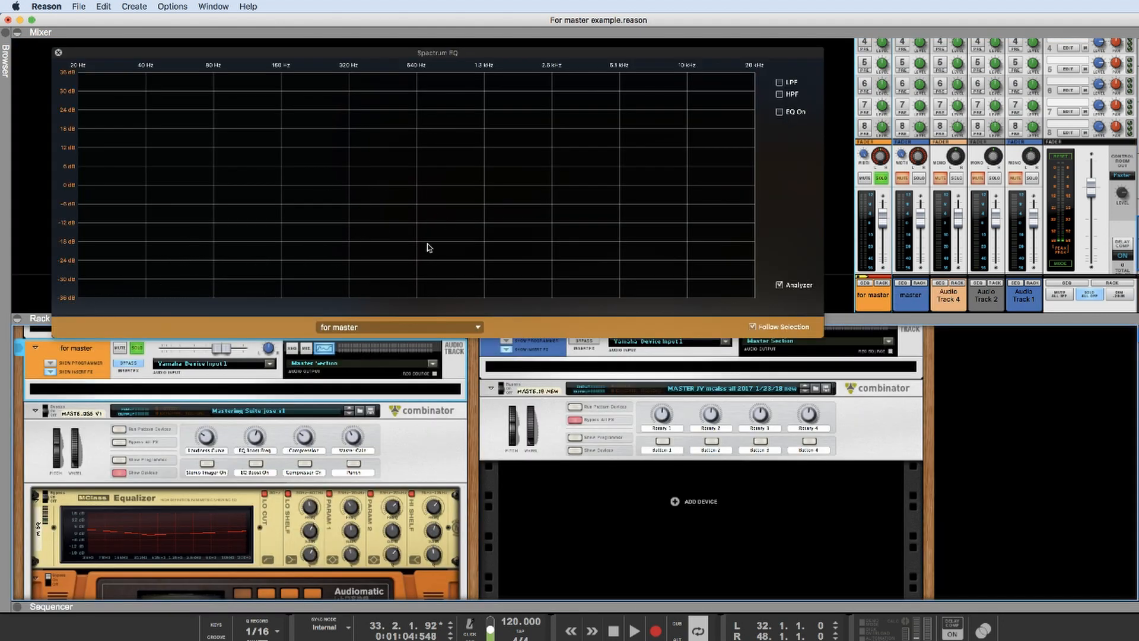
key(space)
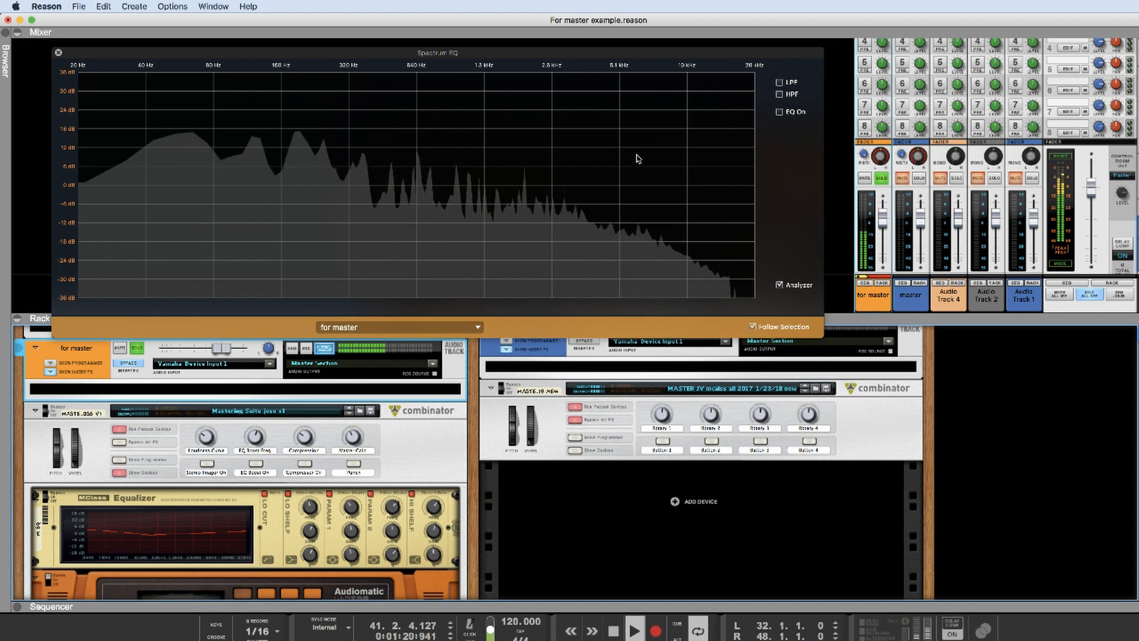
click(918, 178)
click(881, 177)
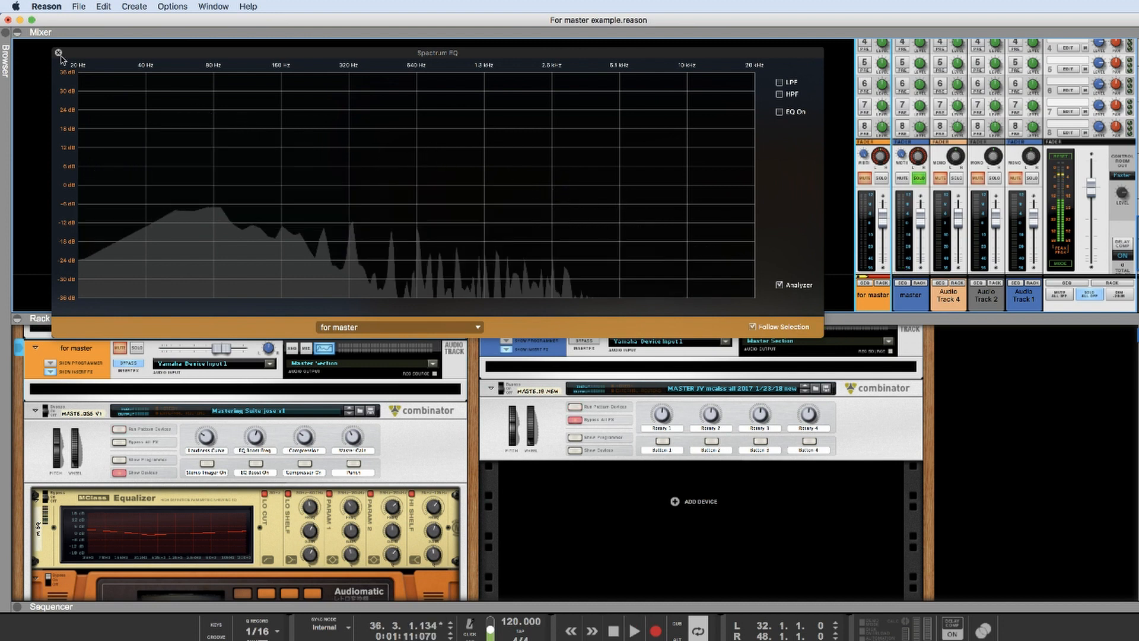
click(58, 53)
Step: Solo the "for master" track instead of "master" and play it with its insert effects bypassed
click(911, 177)
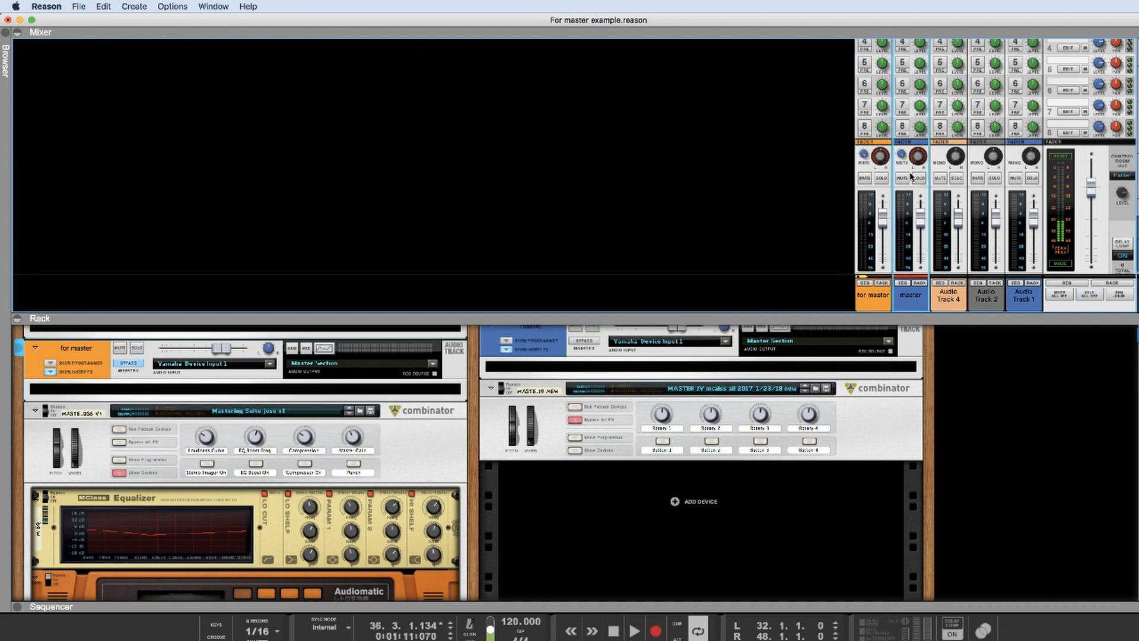
click(882, 178)
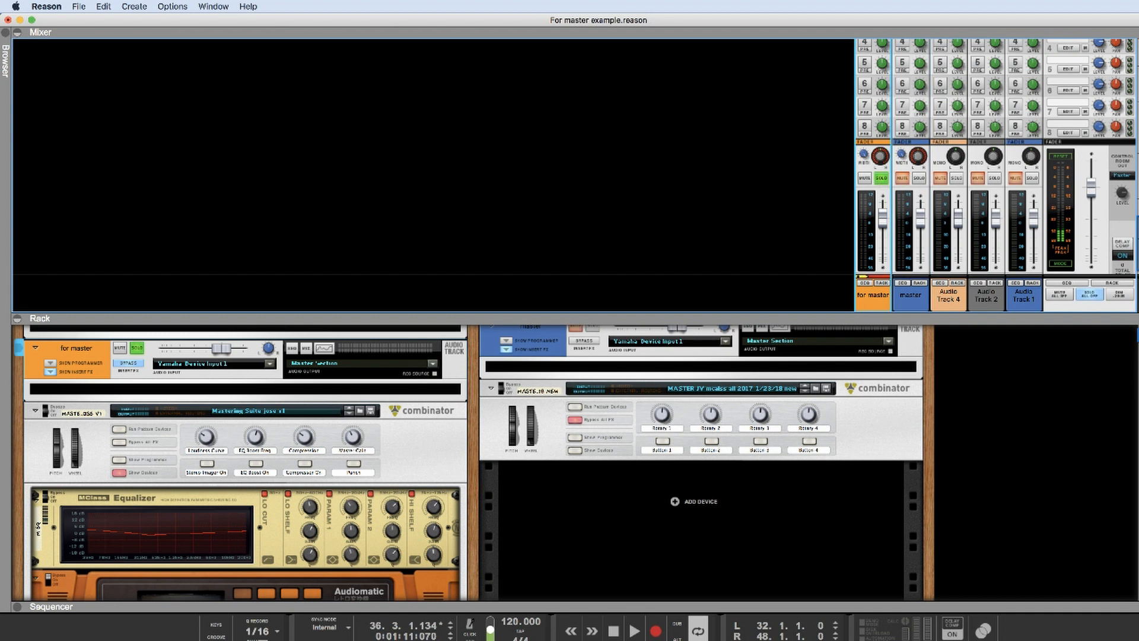
click(634, 631)
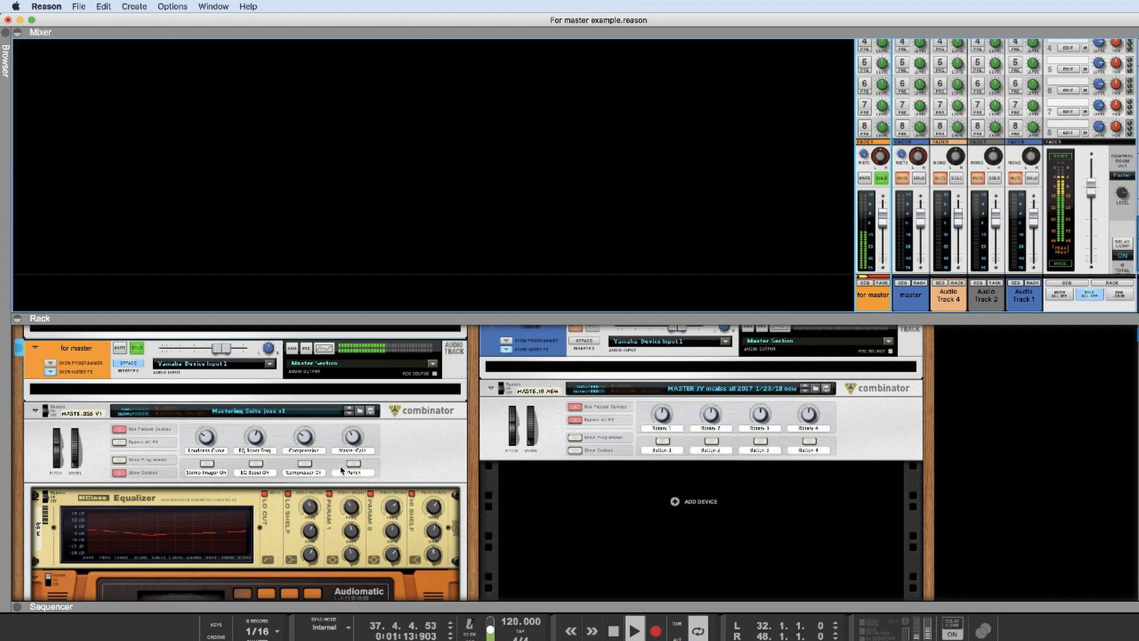
click(126, 366)
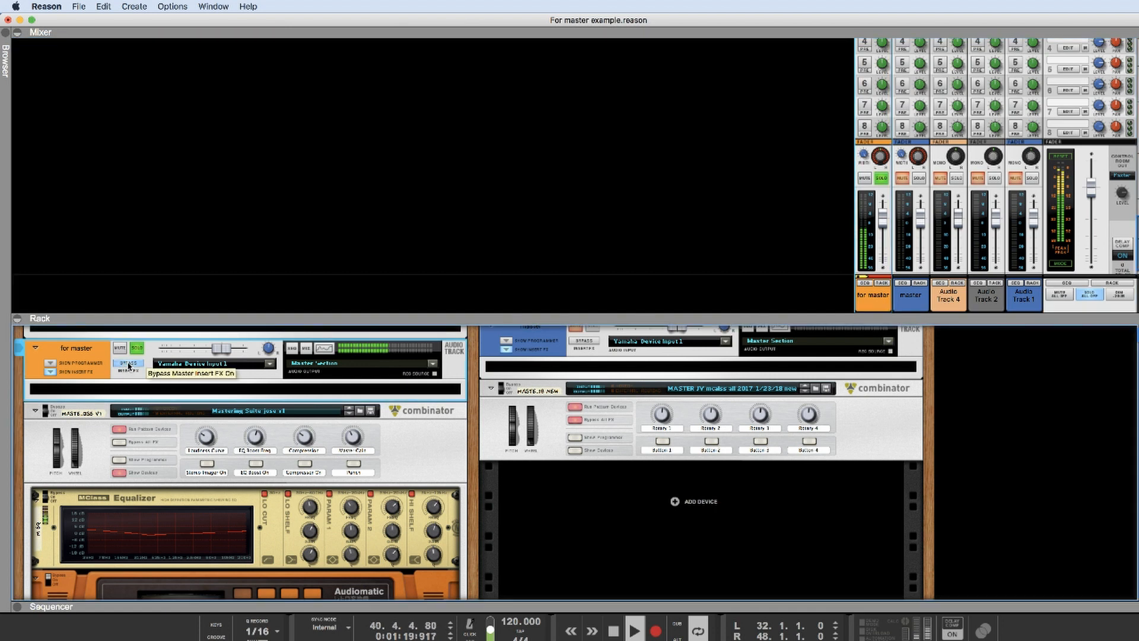
click(614, 631)
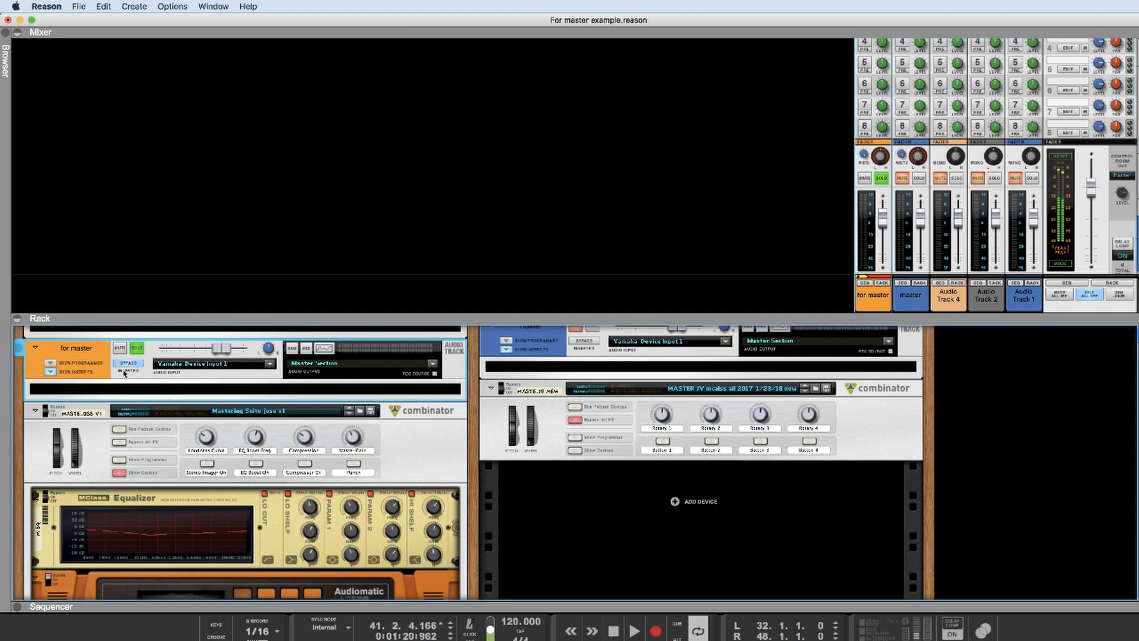
Step: Start playback and turn off the insert effects bypass on the "for master" track
scroll(341, 553, down, 10)
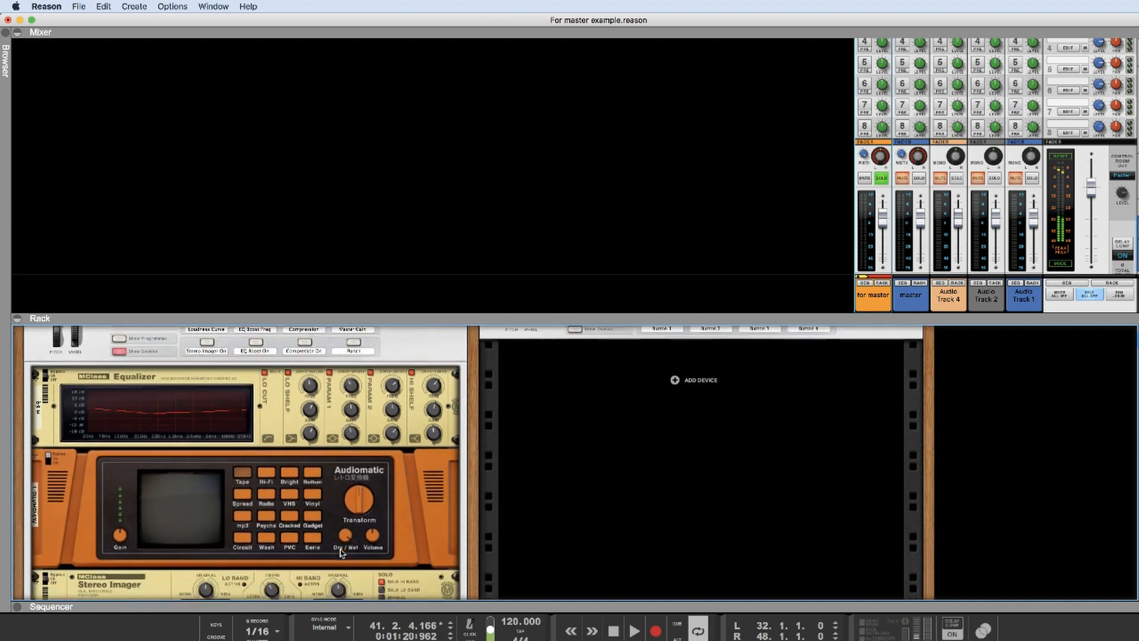
scroll(342, 554, down, 2)
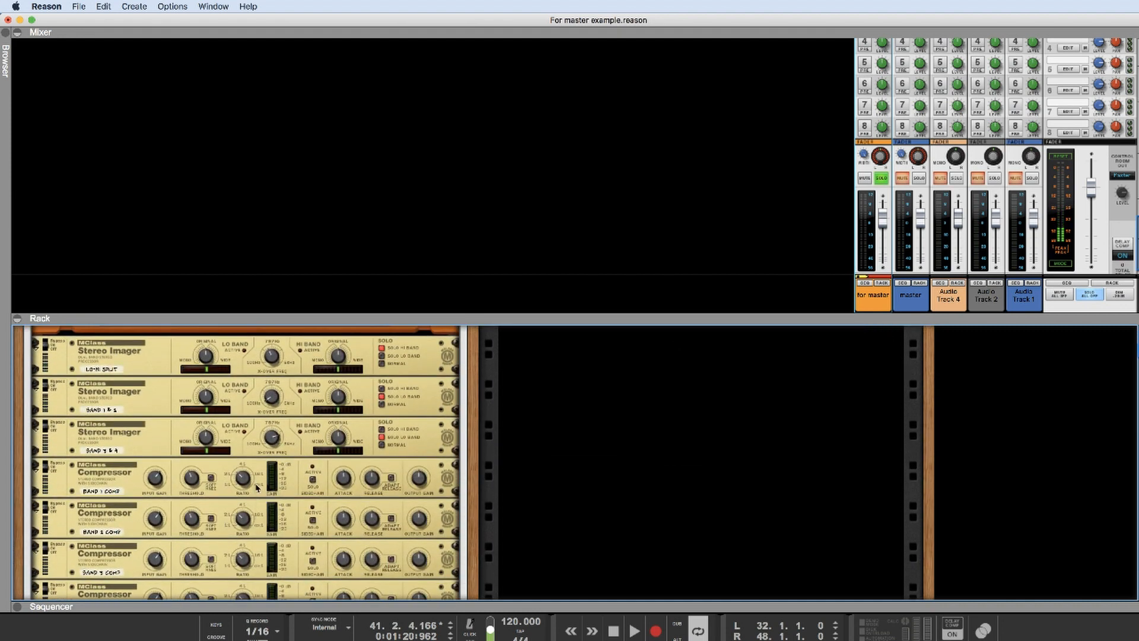
scroll(256, 487, down, 3)
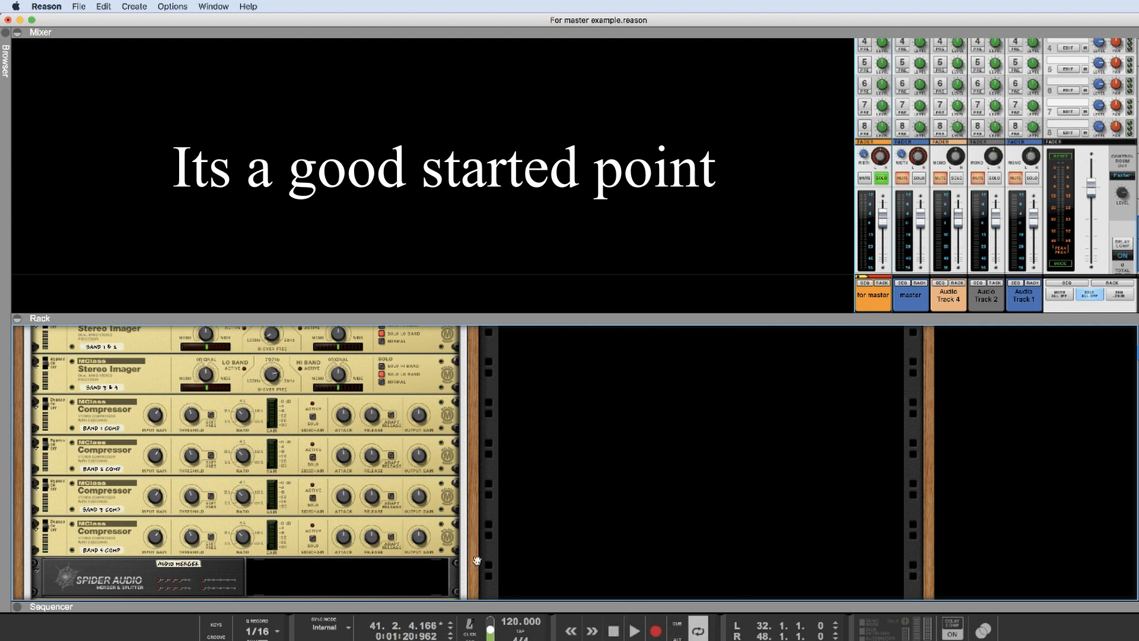
click(634, 631)
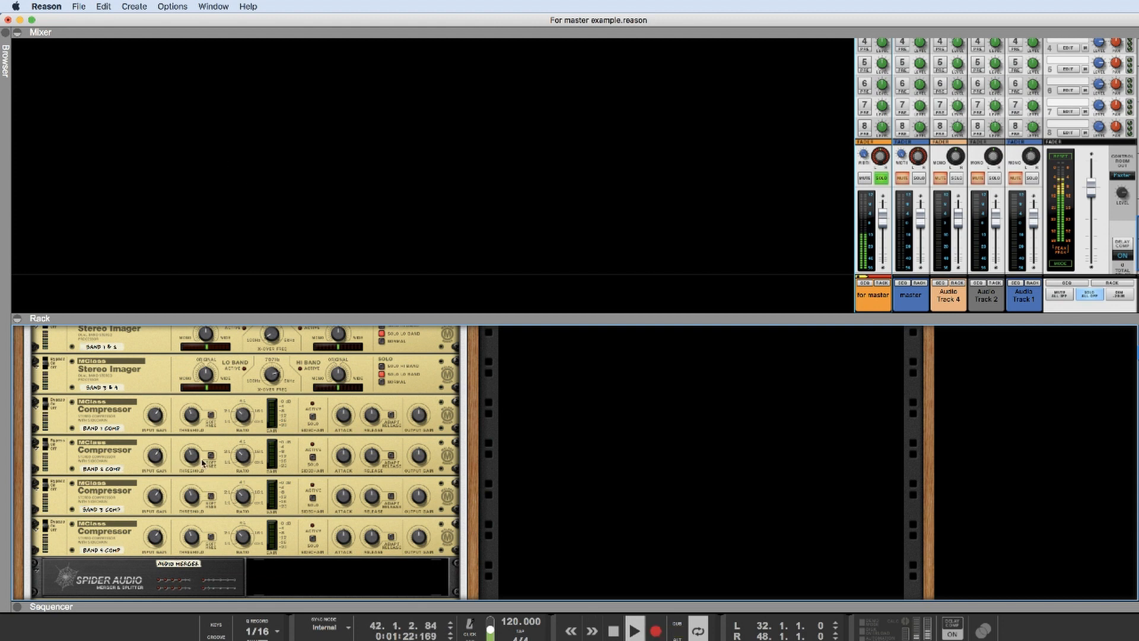
scroll(208, 463, down, 5)
scroll(212, 467, up, 15)
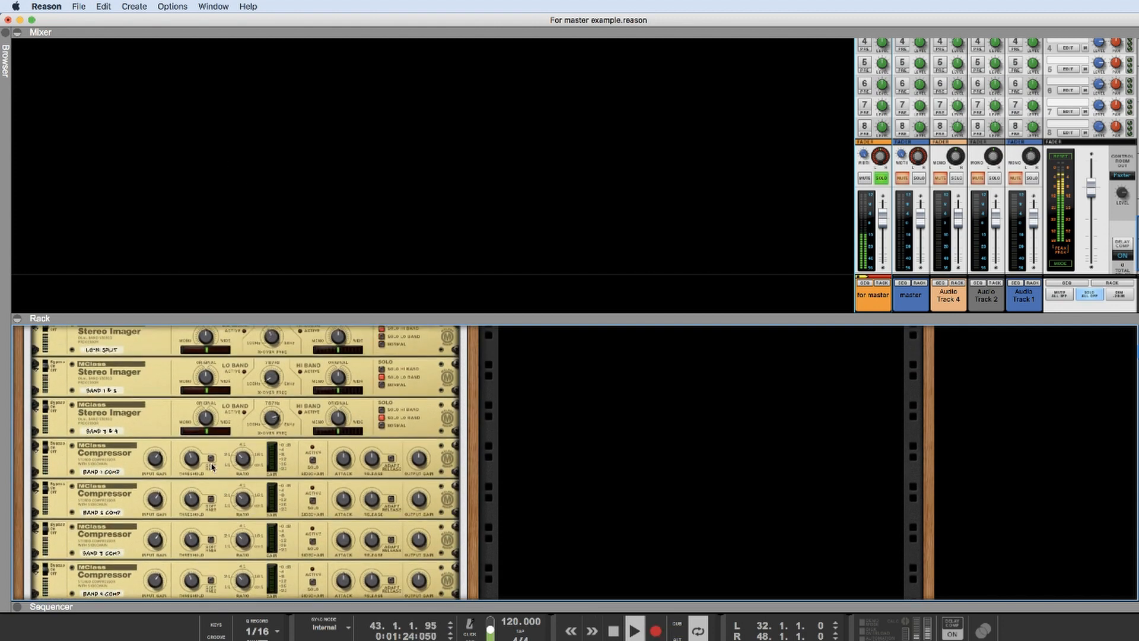
scroll(211, 467, up, 4)
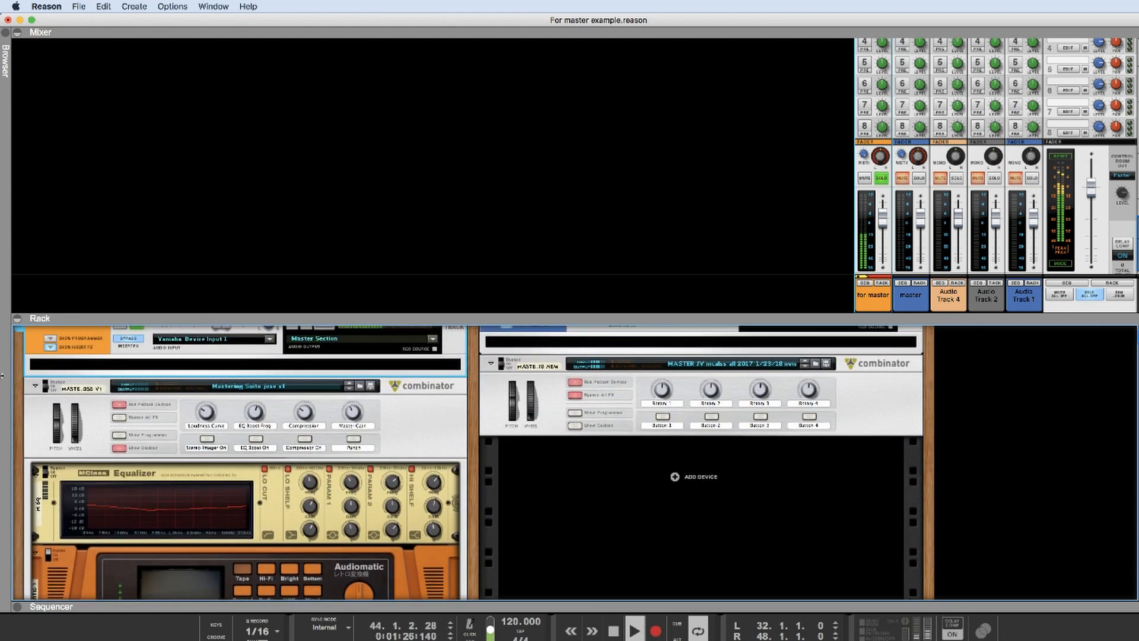
scroll(138, 385, up, 2)
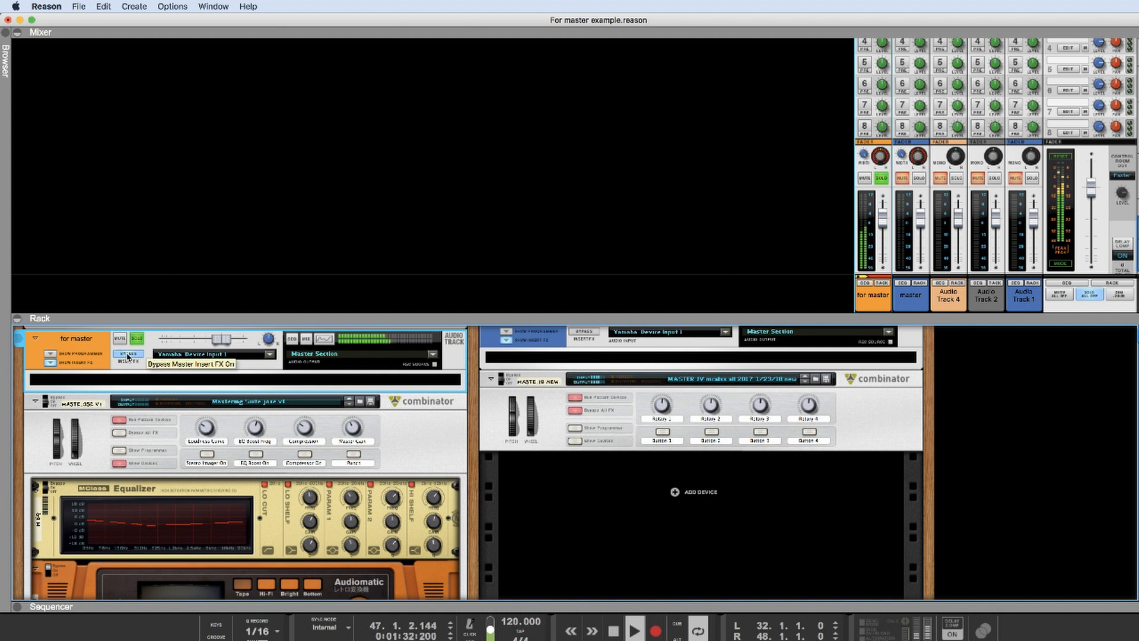
click(127, 355)
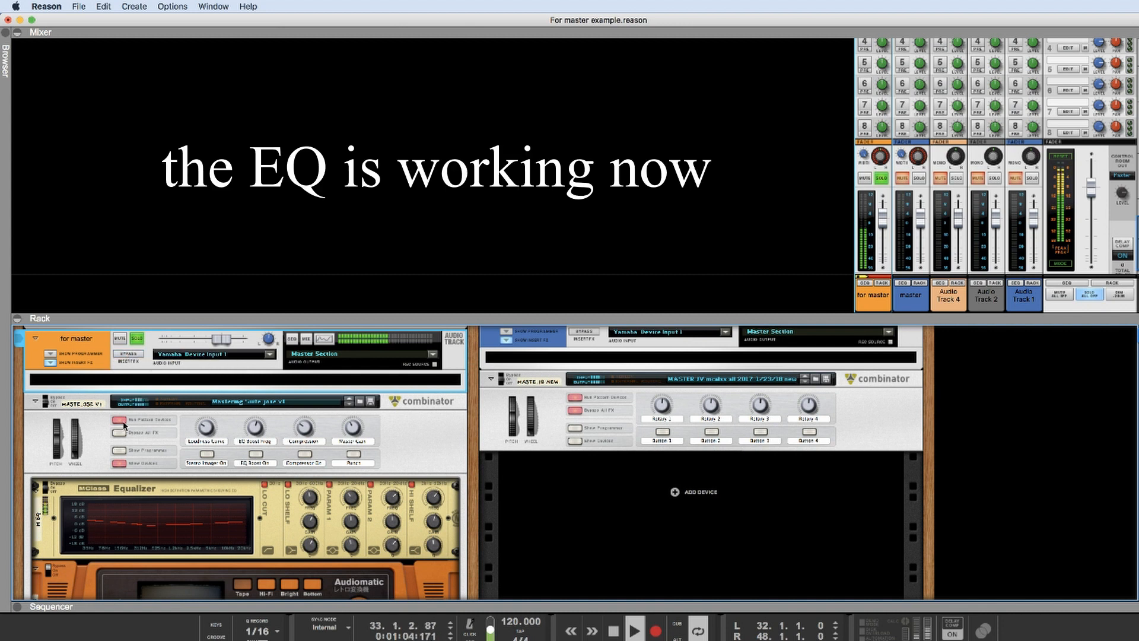
Step: Examine the gain reduction meters of the Mastering Suite's Band 1 and Band 2 compressors during playback
scroll(171, 442, down, 4)
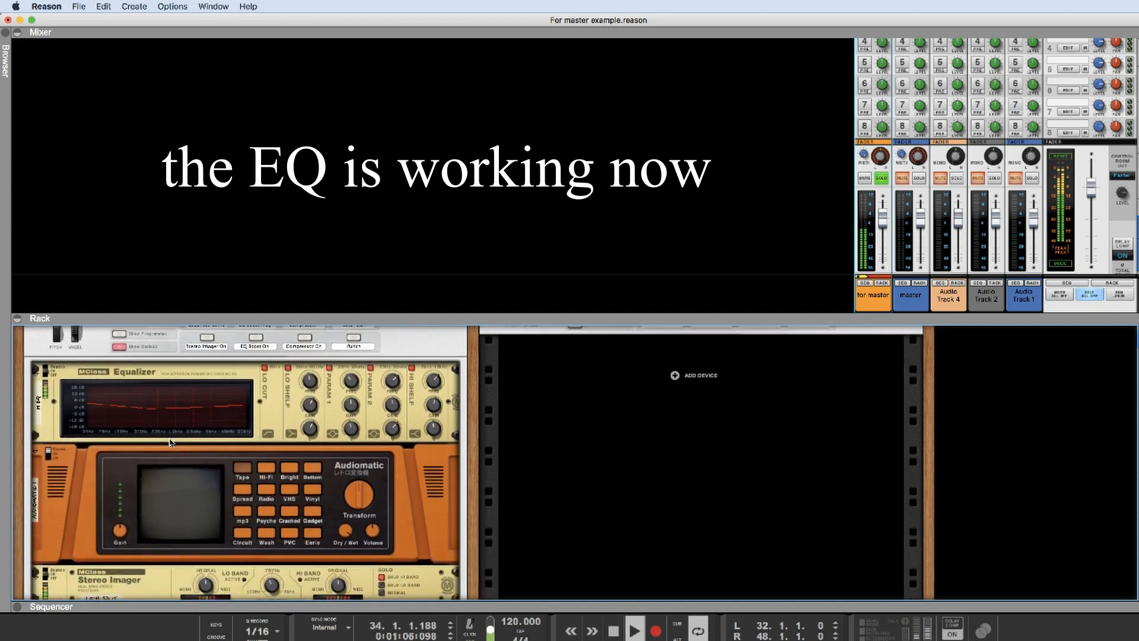
scroll(170, 442, down, 6)
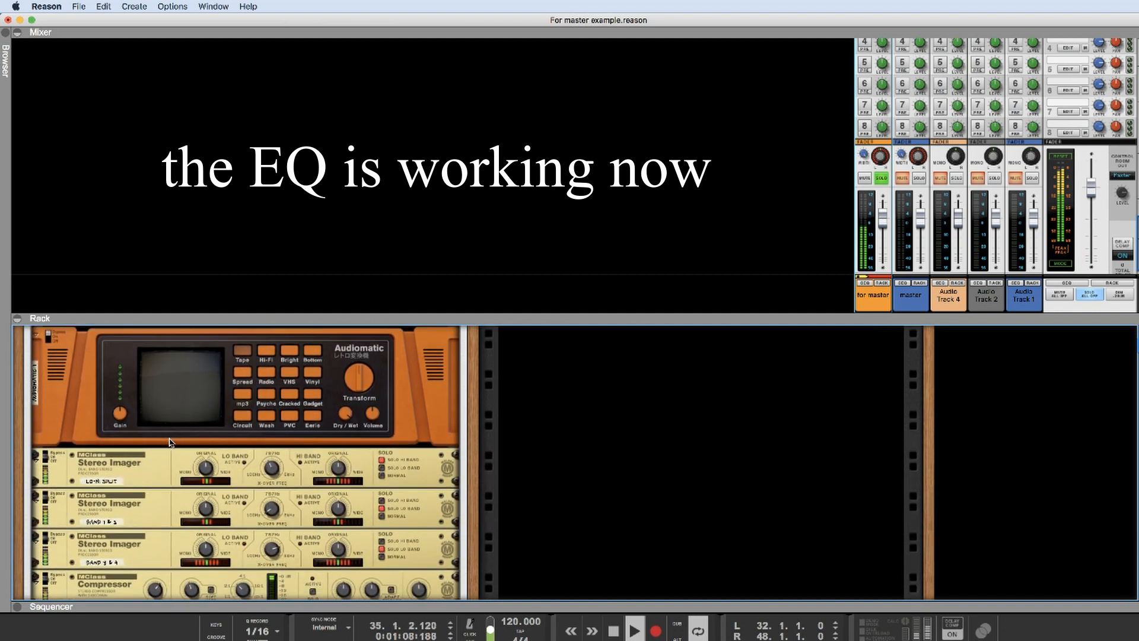
scroll(171, 441, down, 1)
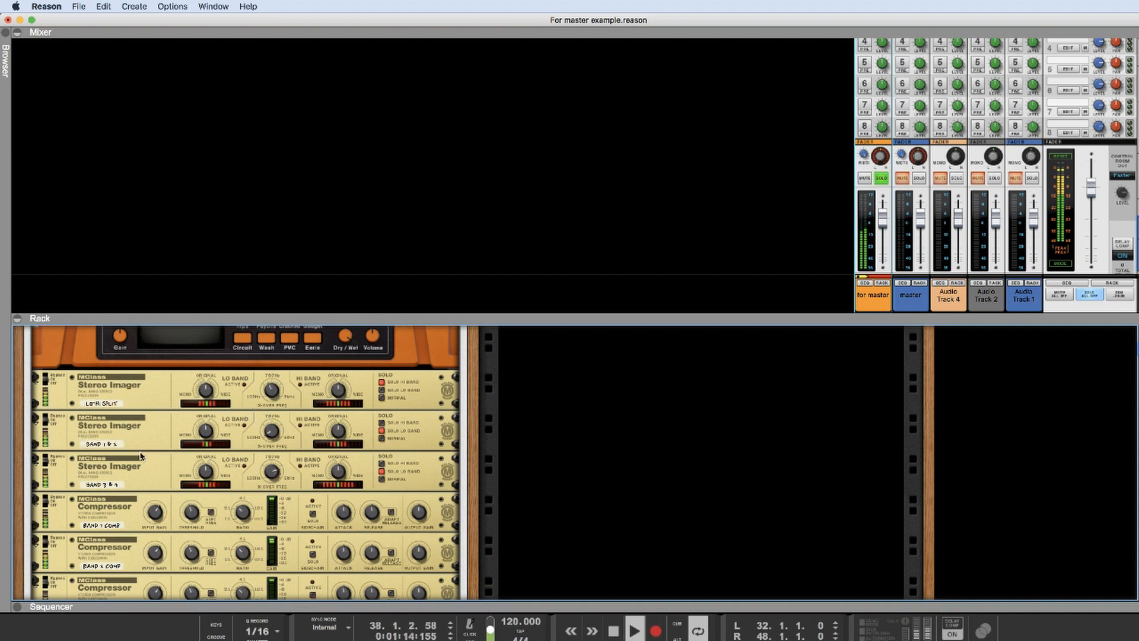
scroll(147, 438, down, 4)
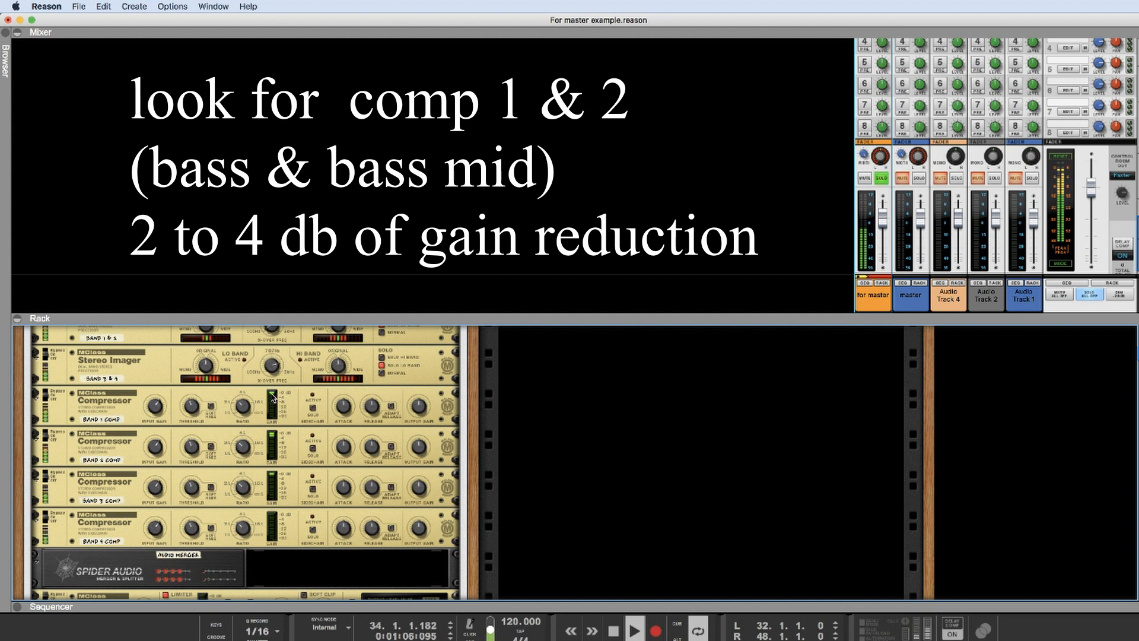
Step: Restart playback and compare the "for master" track with the "master" track by switching their mutes and solos
click(615, 631)
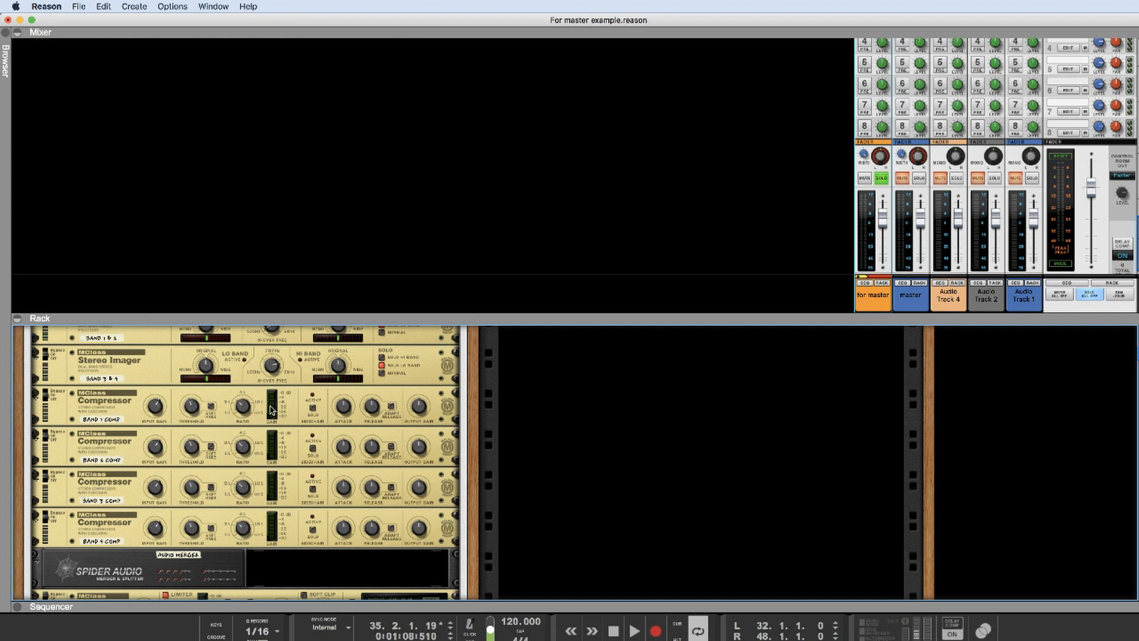
click(636, 631)
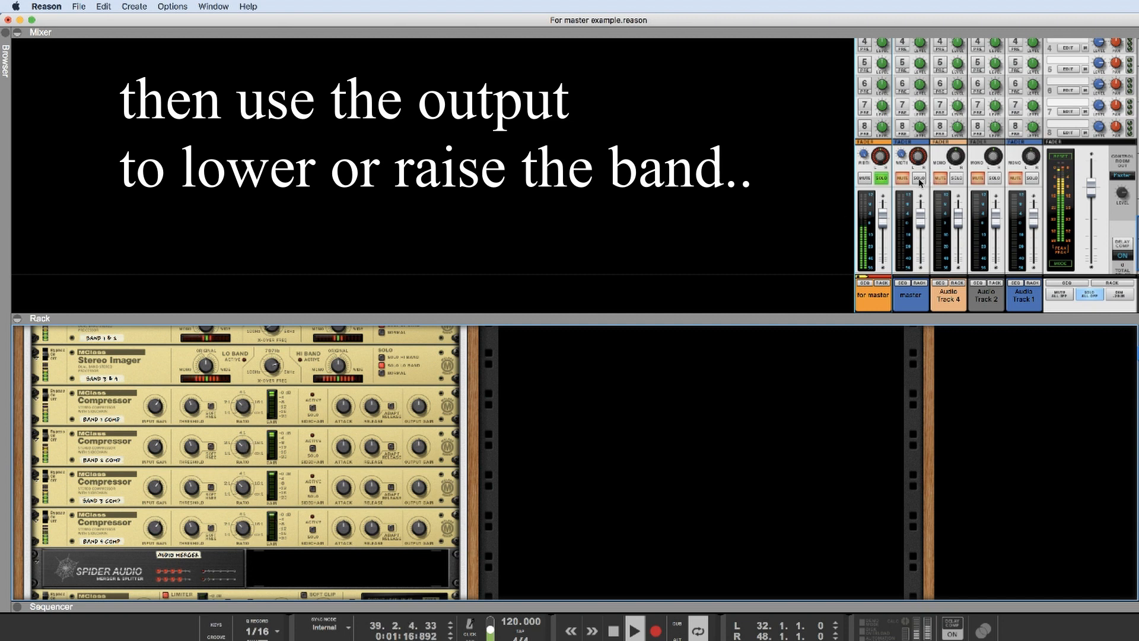
click(884, 179)
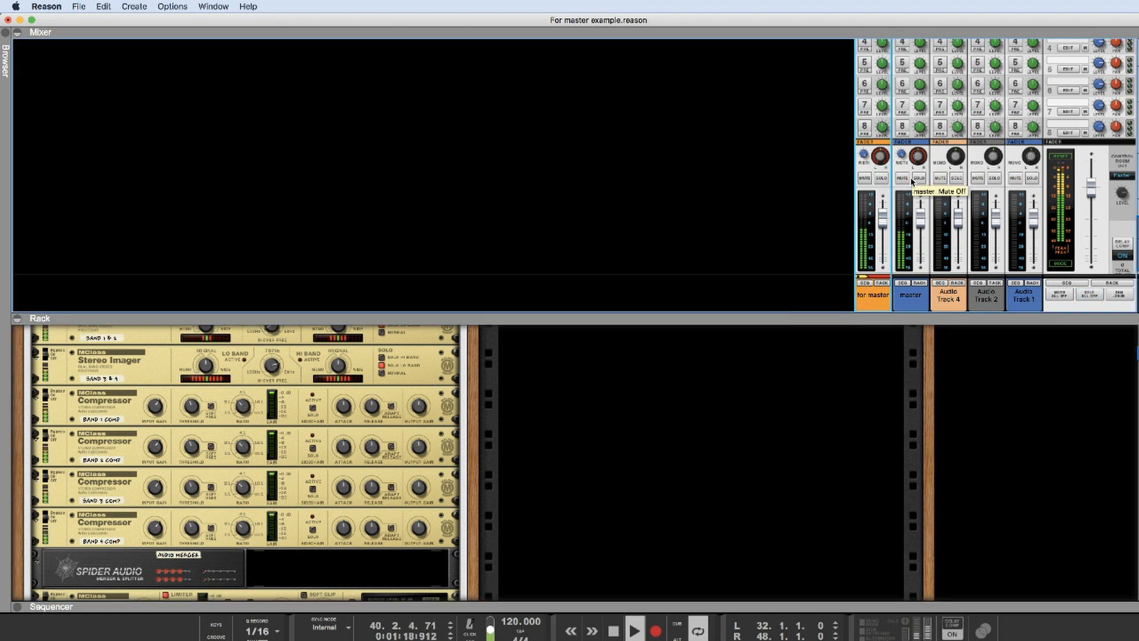
click(864, 179)
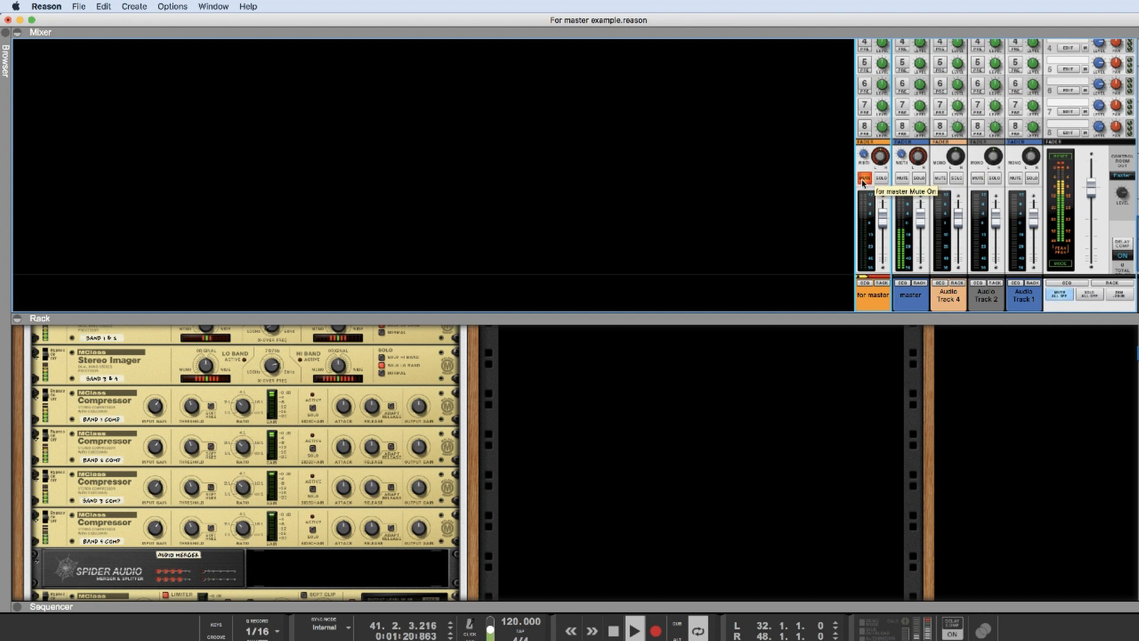
click(900, 181)
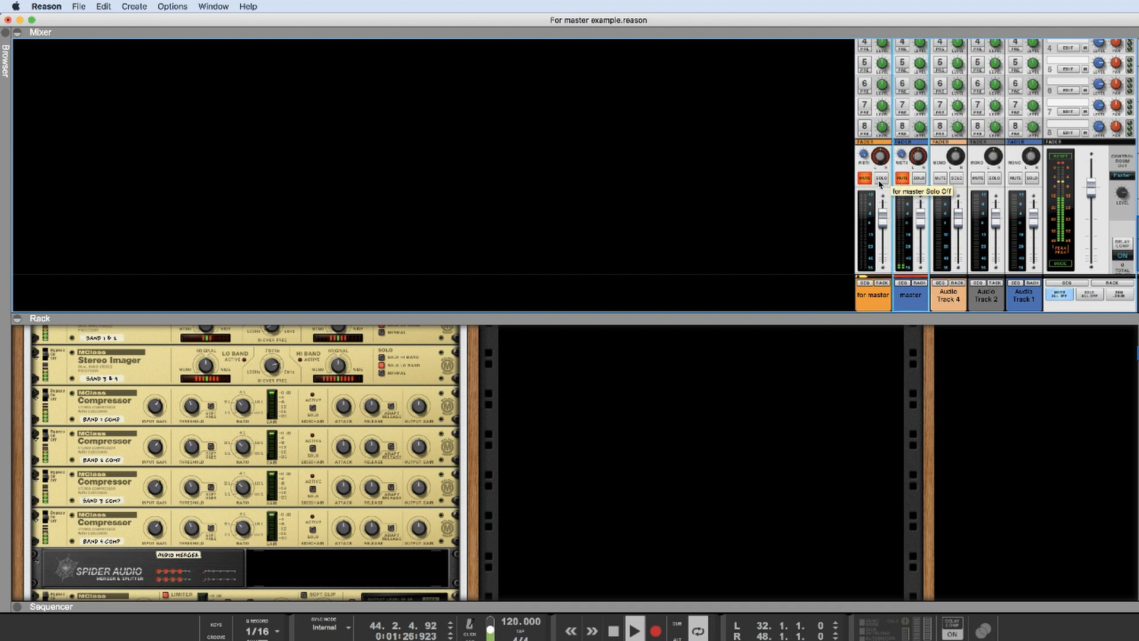
click(880, 180)
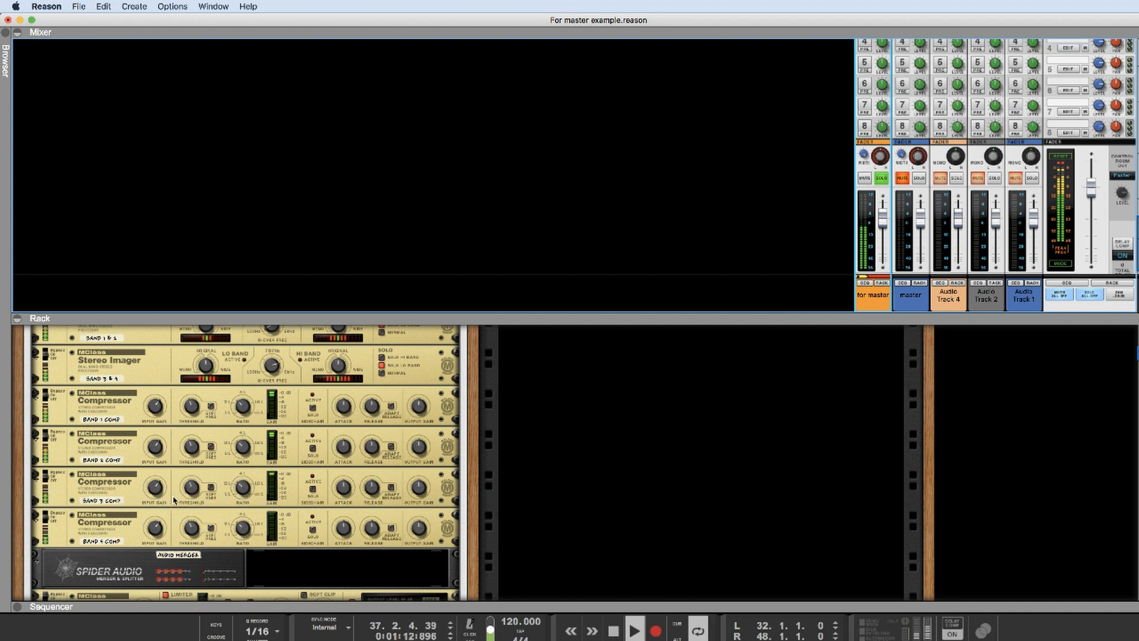
Step: Fine-tune the input gain of the Band 4 and Band 3 compressors during playback
click(155, 533)
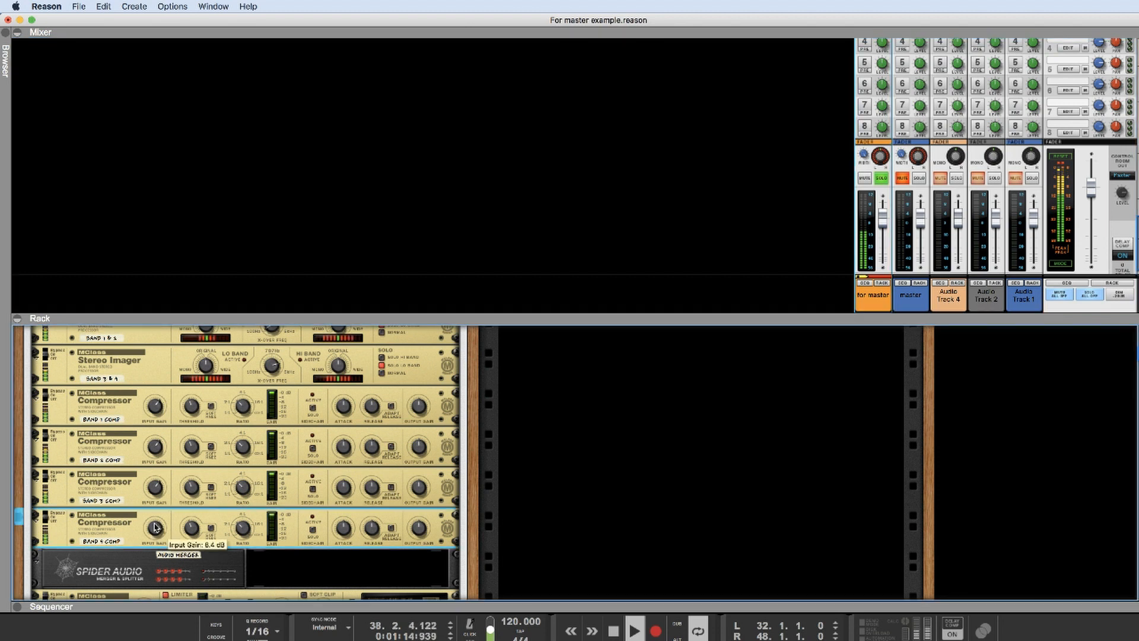
drag(155, 527, 156, 535)
click(154, 494)
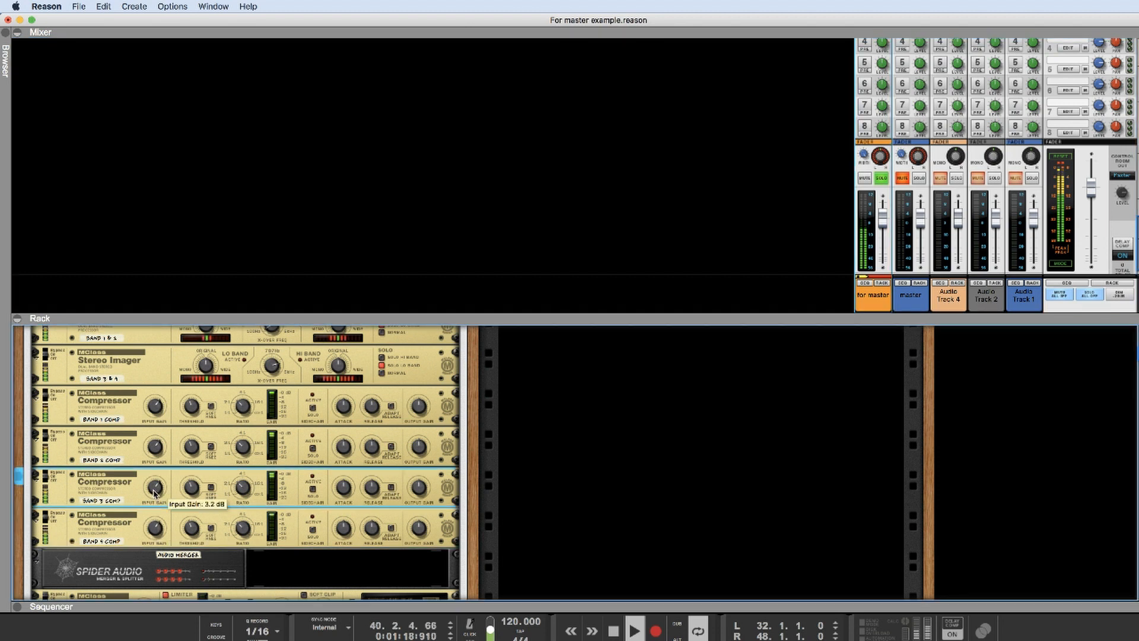
drag(153, 493, 156, 494)
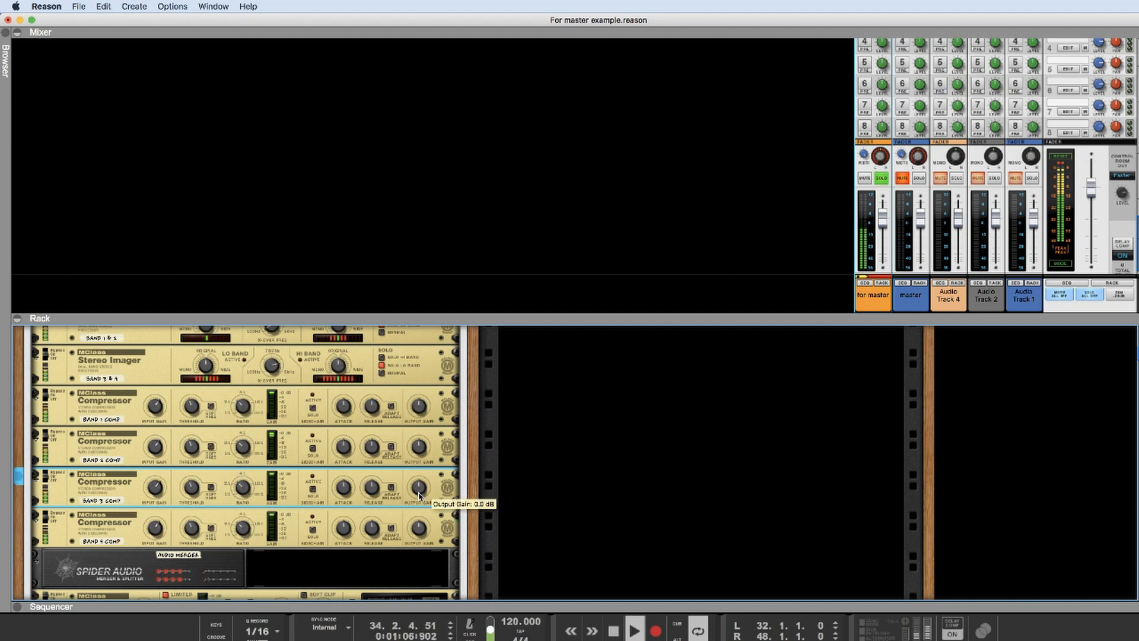
Step: Adjust the output gain of the Band 3 and Band 4 compressors
drag(418, 493, 419, 493)
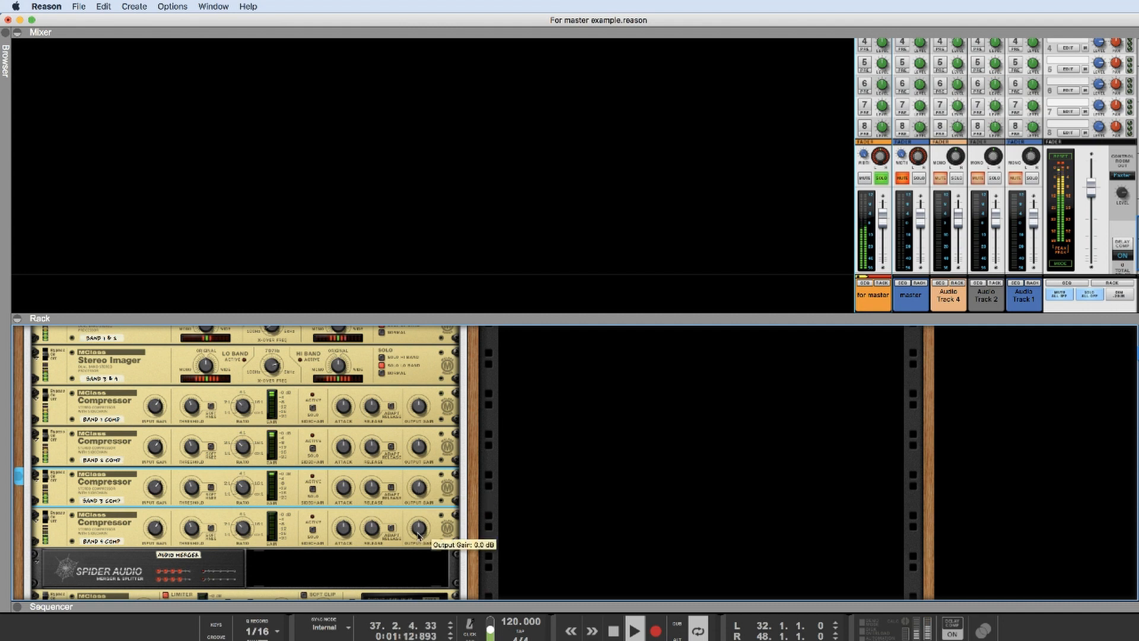
drag(420, 486, 419, 485)
drag(419, 535, 421, 530)
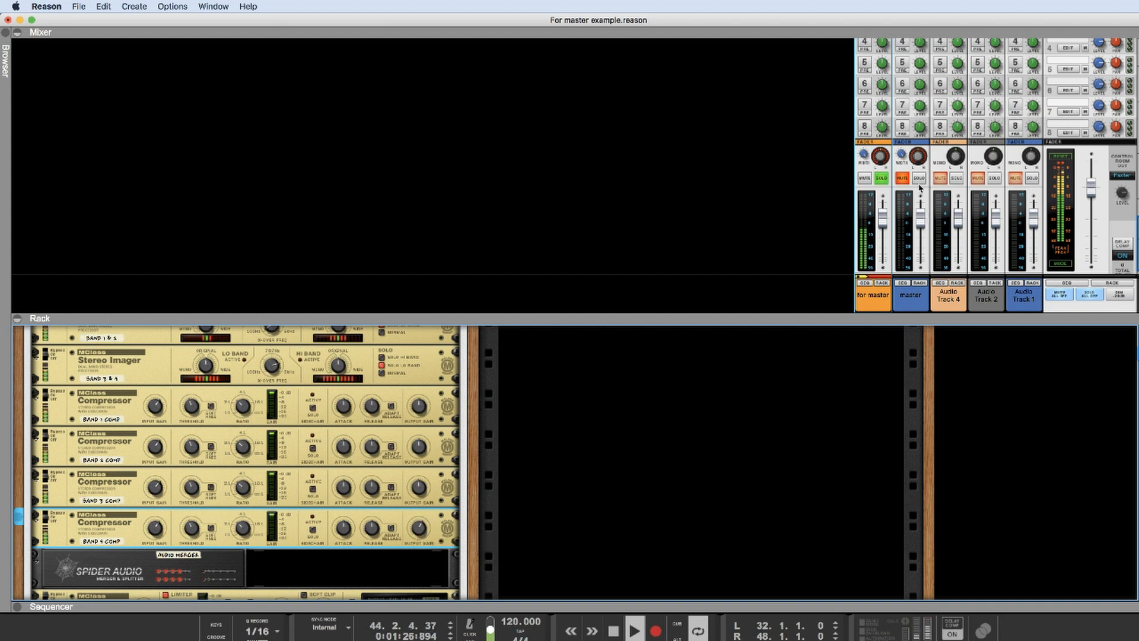
Step: Solo the "master" track briefly as a reference and return the solo to the "for master" track
click(881, 179)
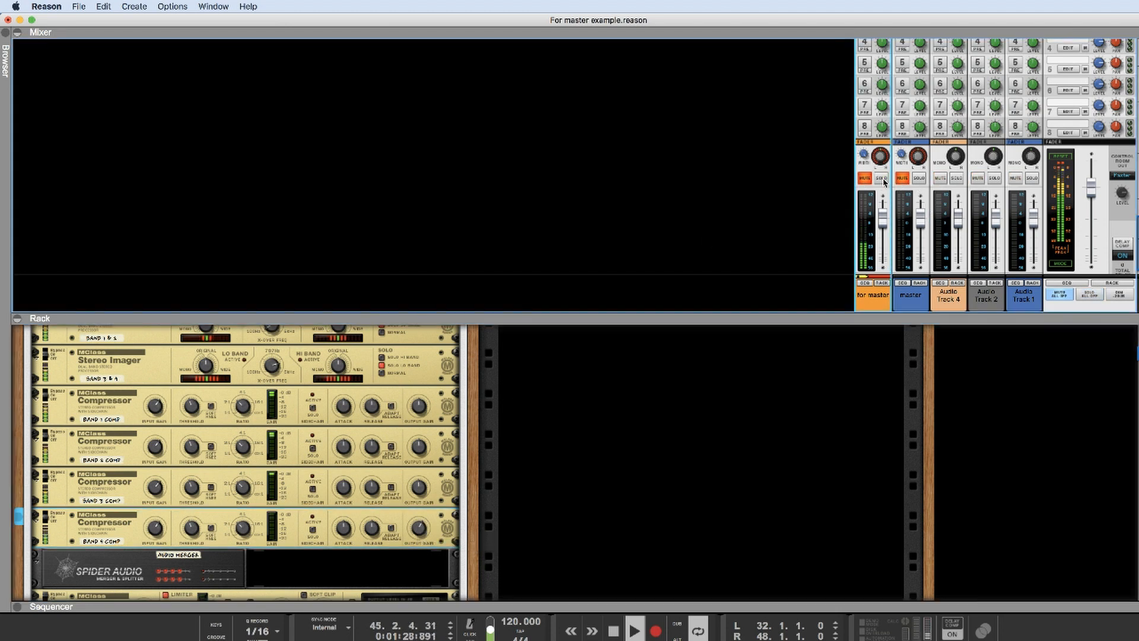
click(921, 181)
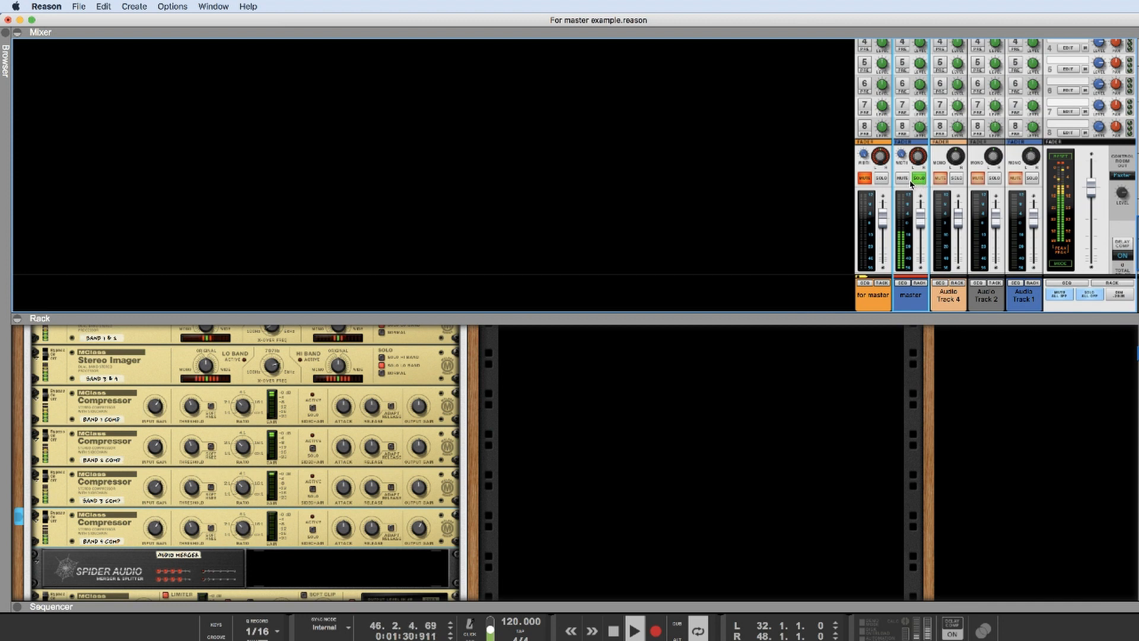
click(917, 181)
click(881, 178)
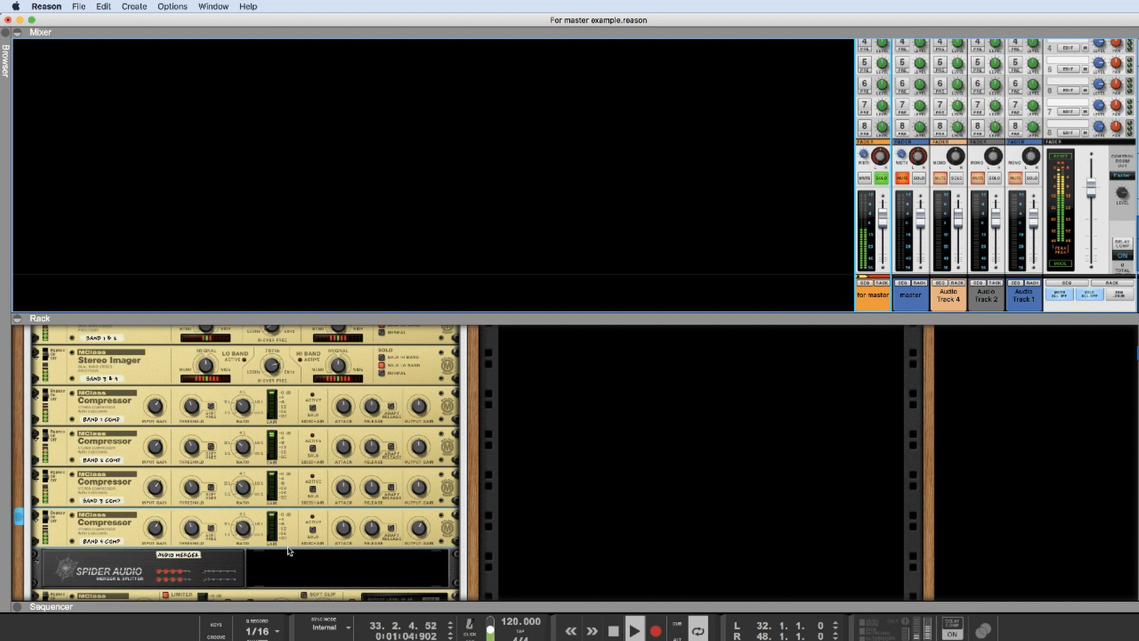
Step: Open the Spectrum EQ for the "for master" track, move it clear of the rack and toggle the track's insert effects bypass
scroll(359, 516, up, 3)
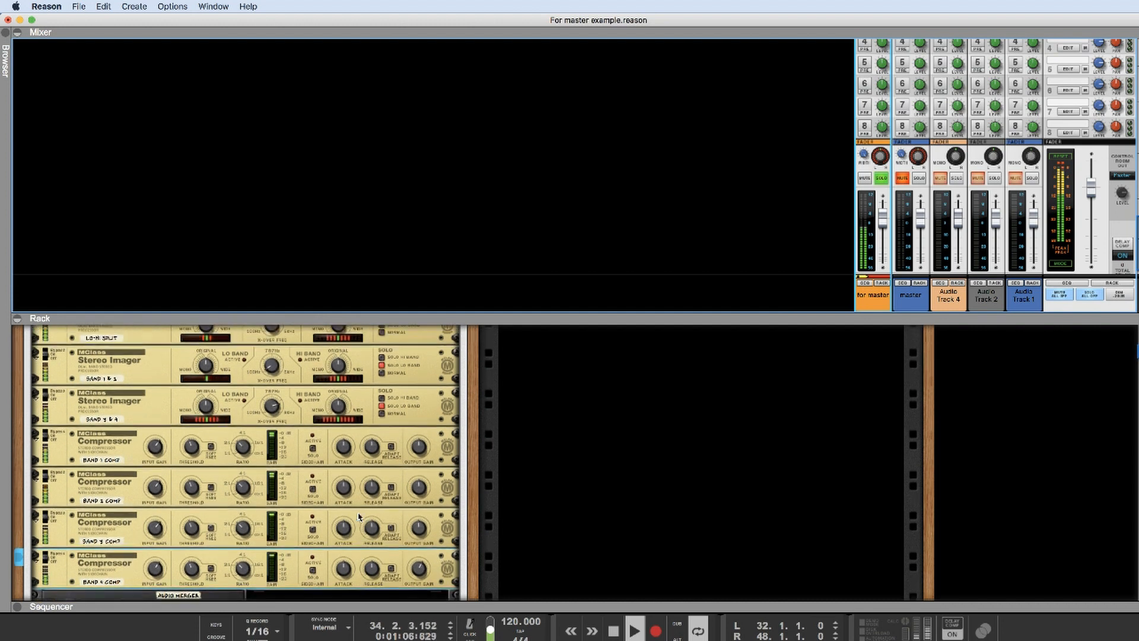
scroll(359, 516, down, 6)
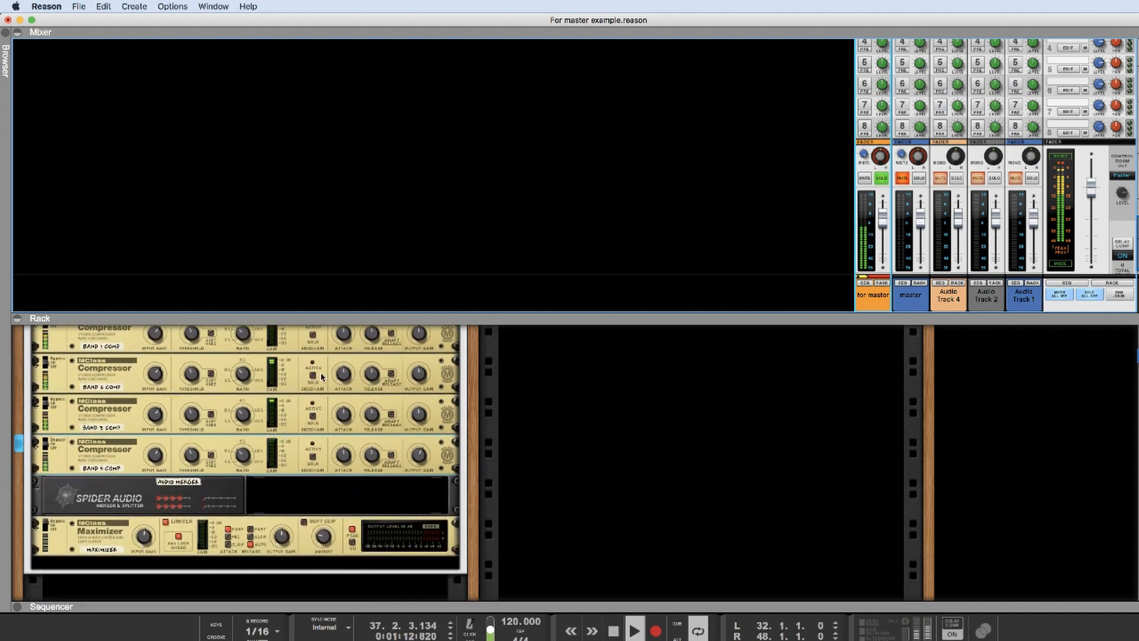
scroll(330, 456, up, 8)
scroll(330, 456, up, 11)
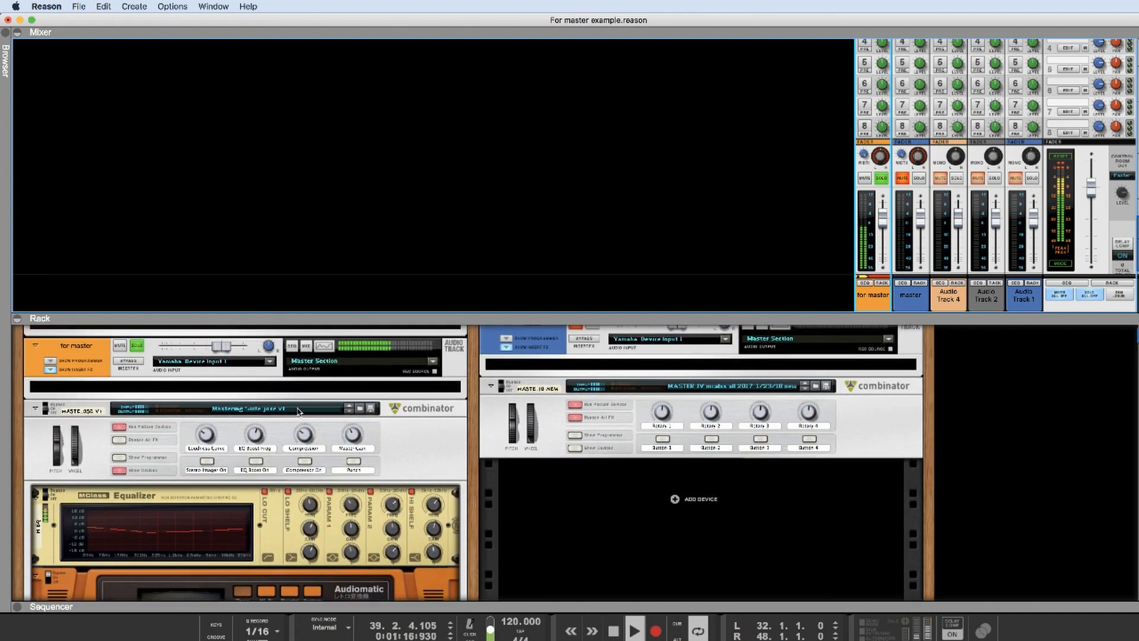
click(325, 346)
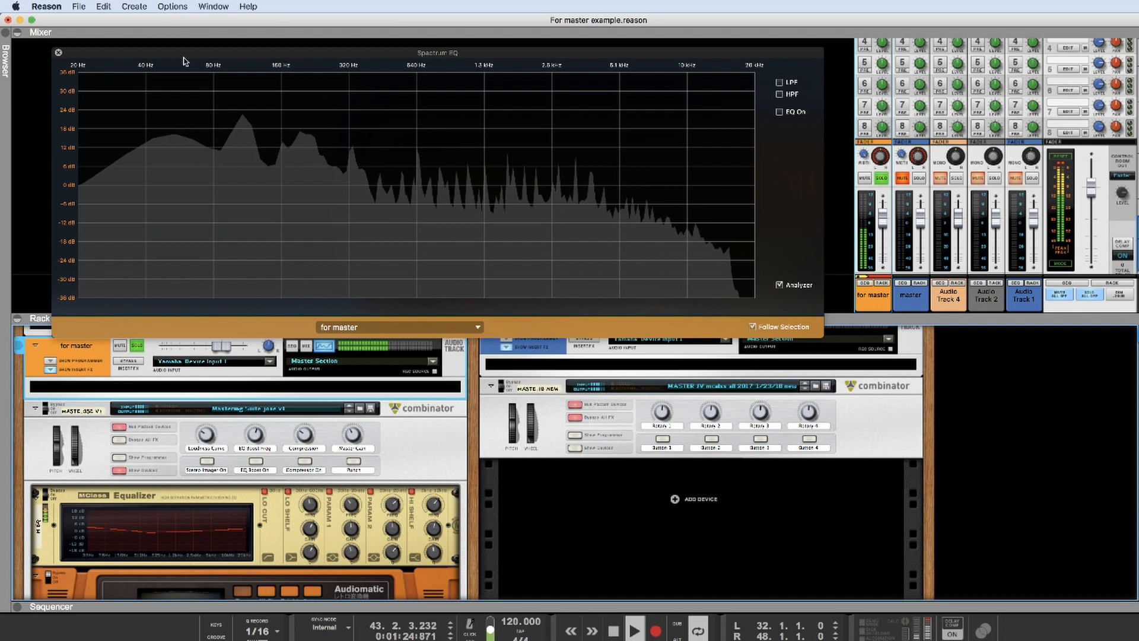
drag(180, 57, 544, 23)
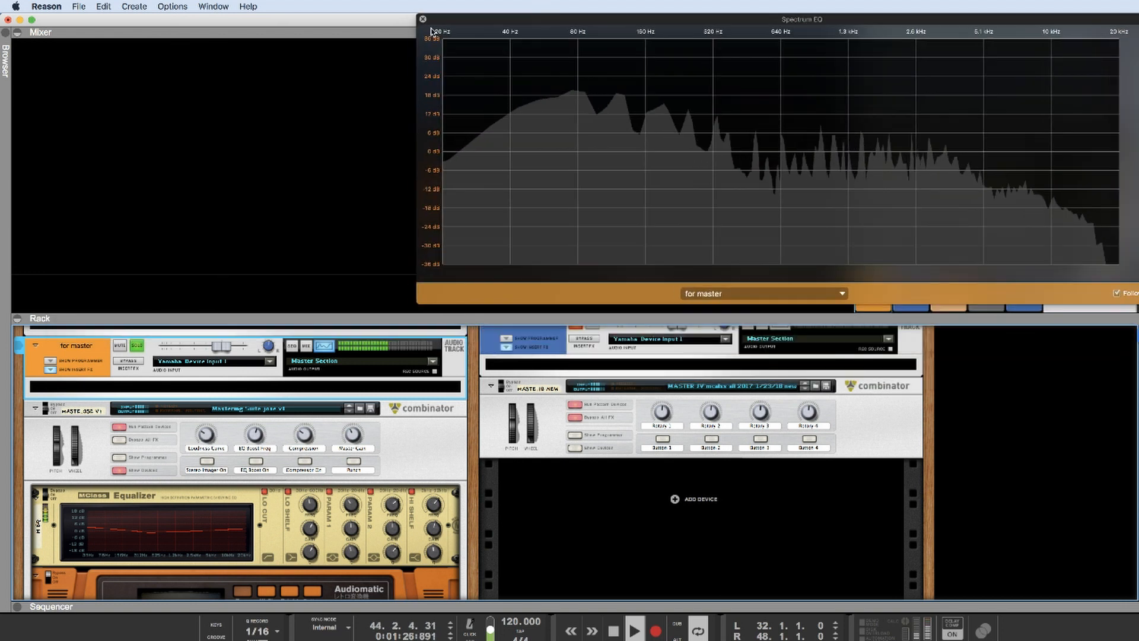
click(129, 362)
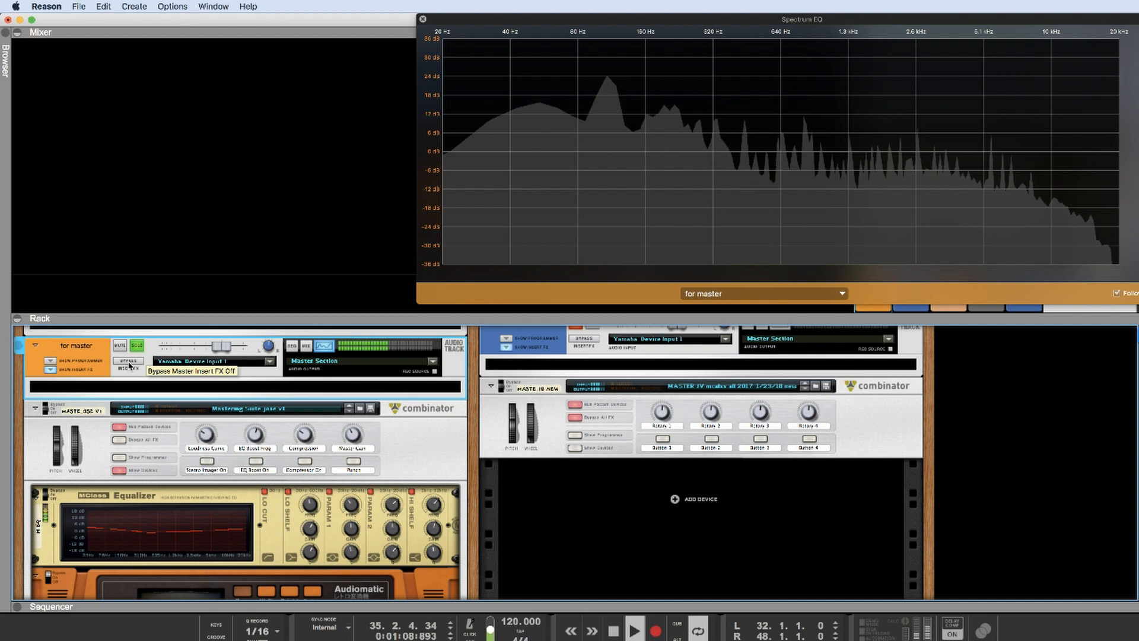
Step: Turn on the Maximizer at the end of the Mastering Suite chain and set its input gain to 2.8 dB
scroll(153, 383, down, 10)
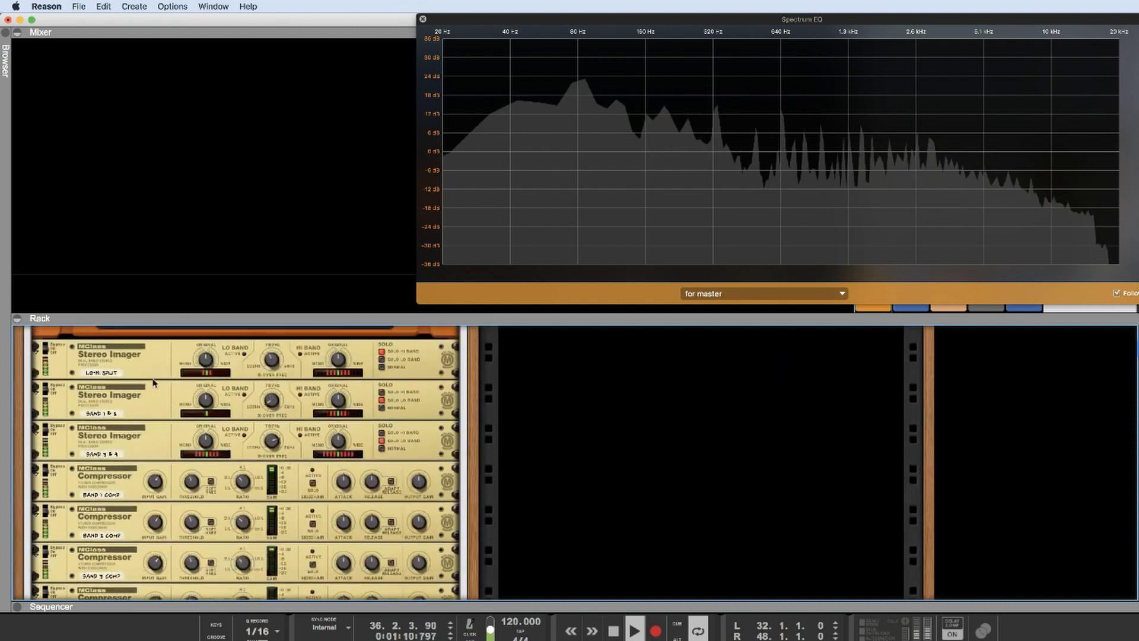
scroll(153, 383, down, 4)
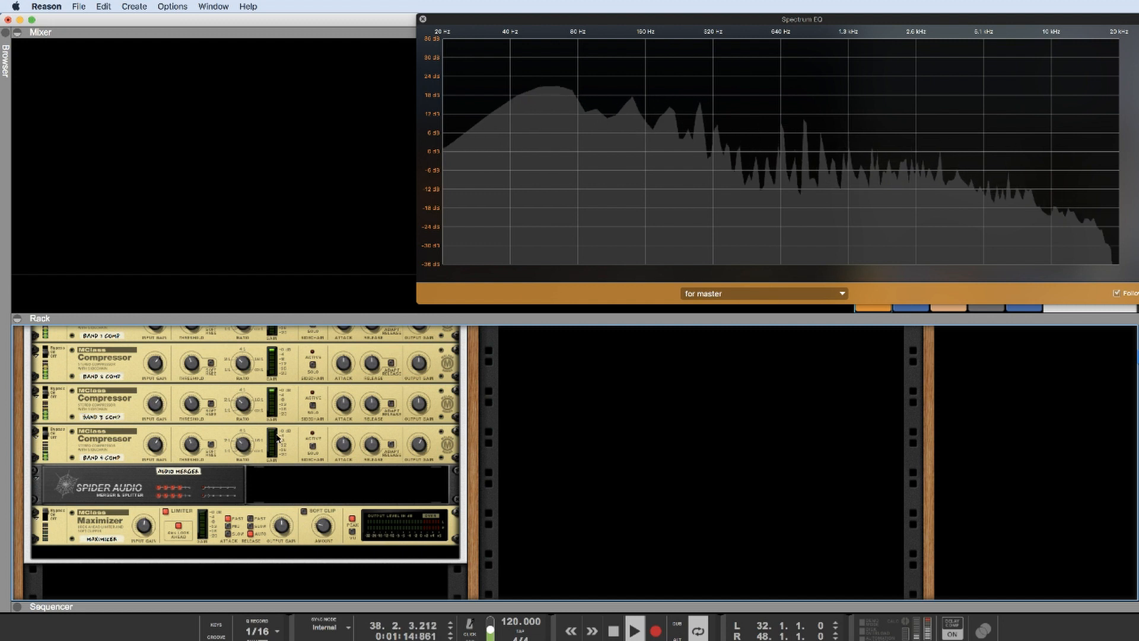
scroll(273, 427, up, 2)
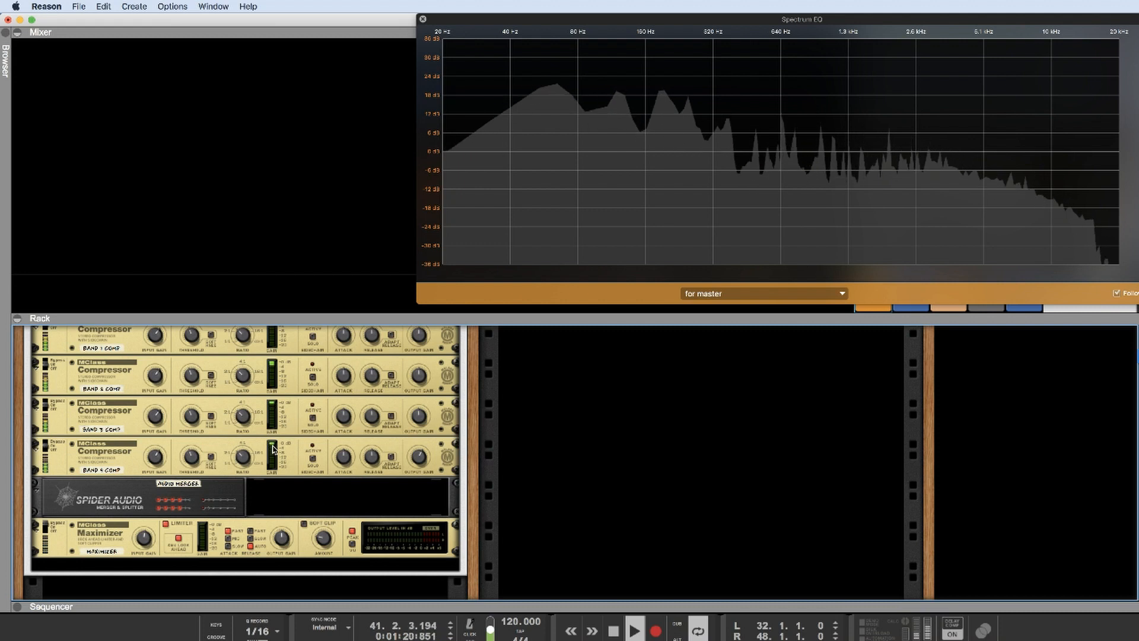
scroll(271, 449, up, 8)
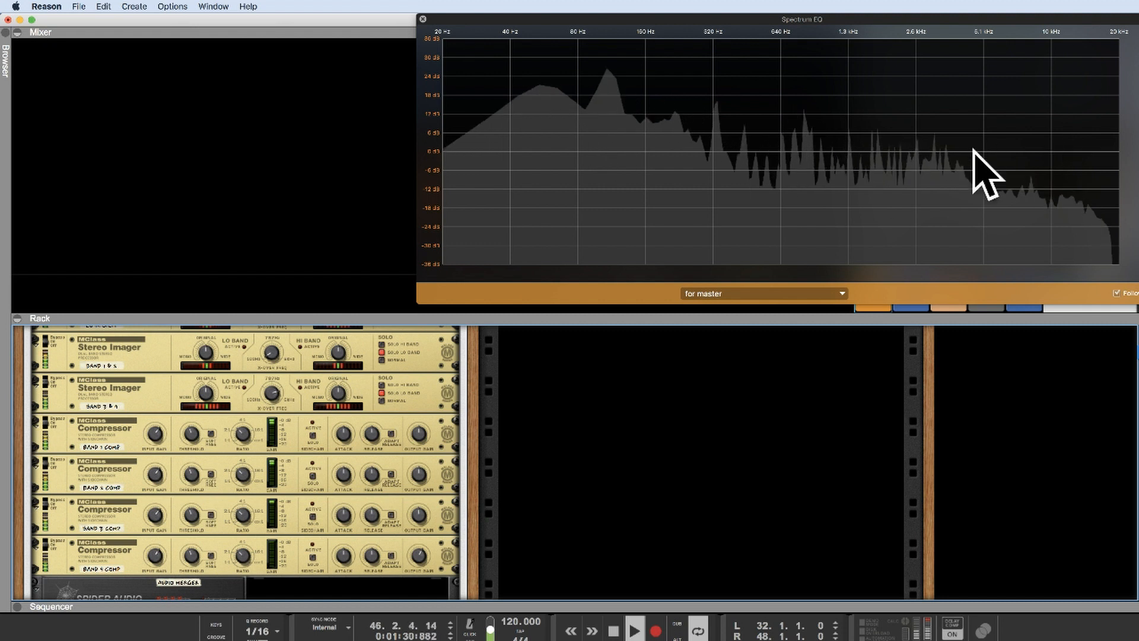
scroll(330, 494, down, 5)
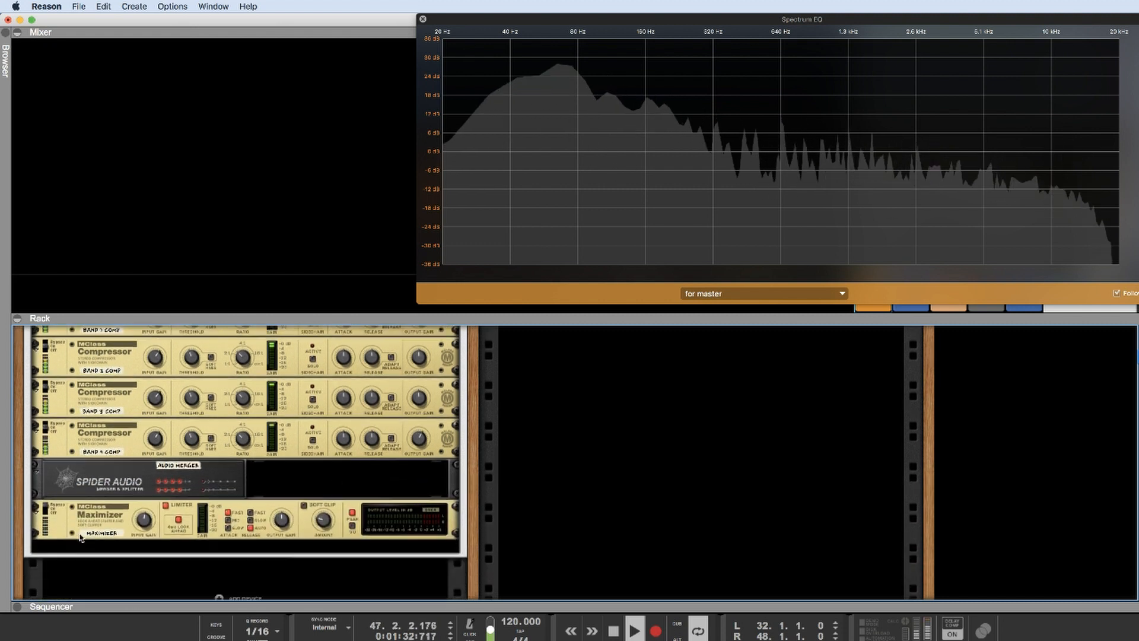
click(53, 511)
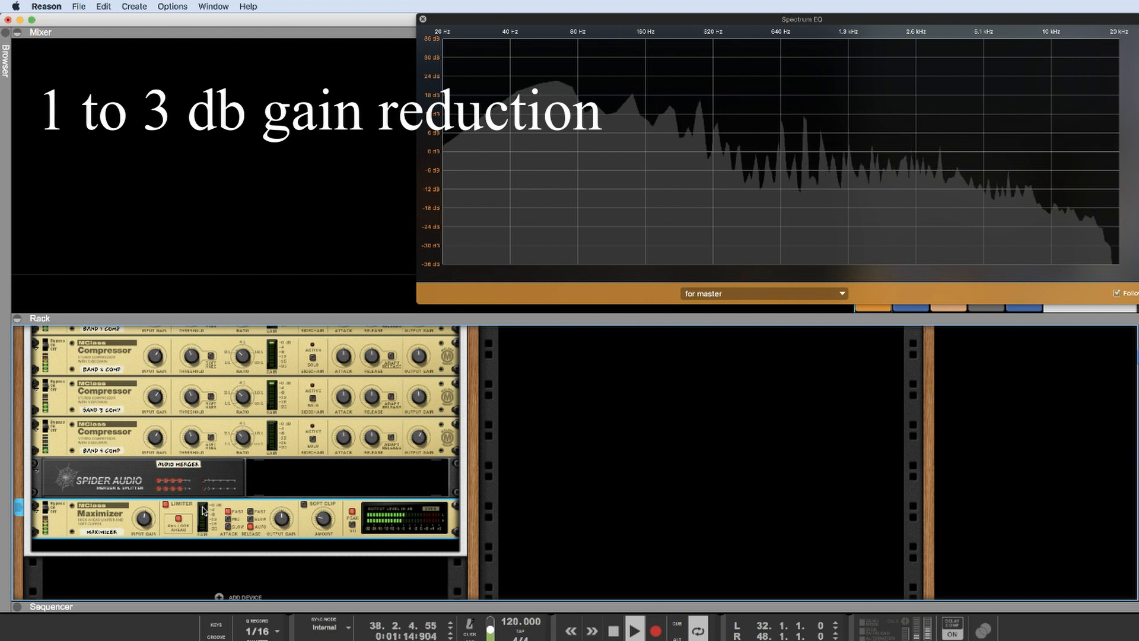
drag(143, 525, 142, 509)
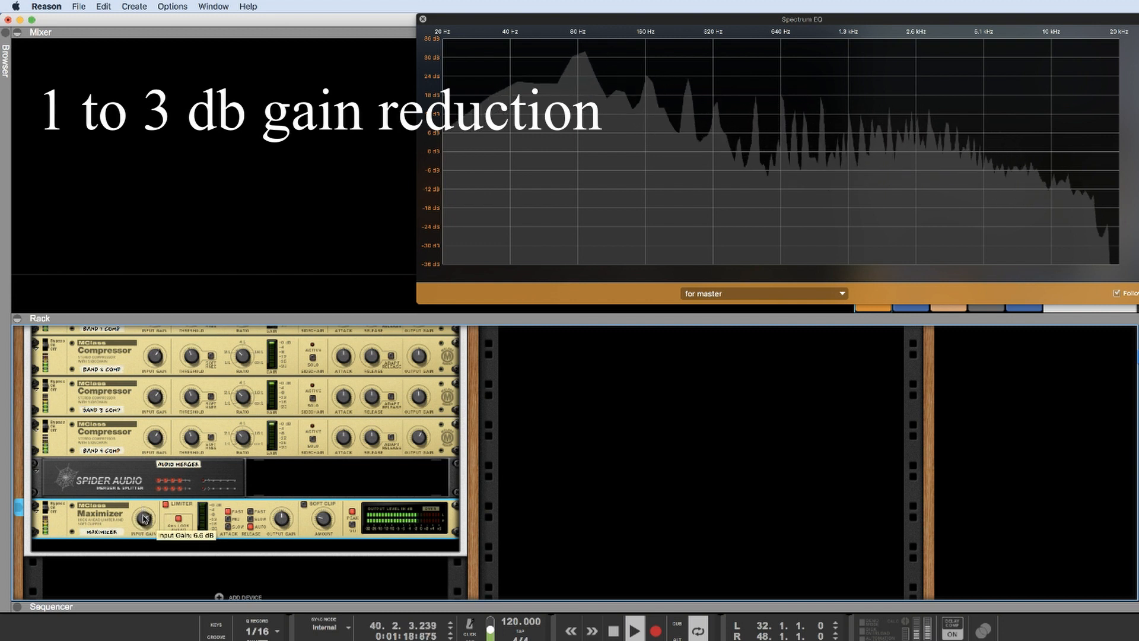
drag(143, 519, 145, 521)
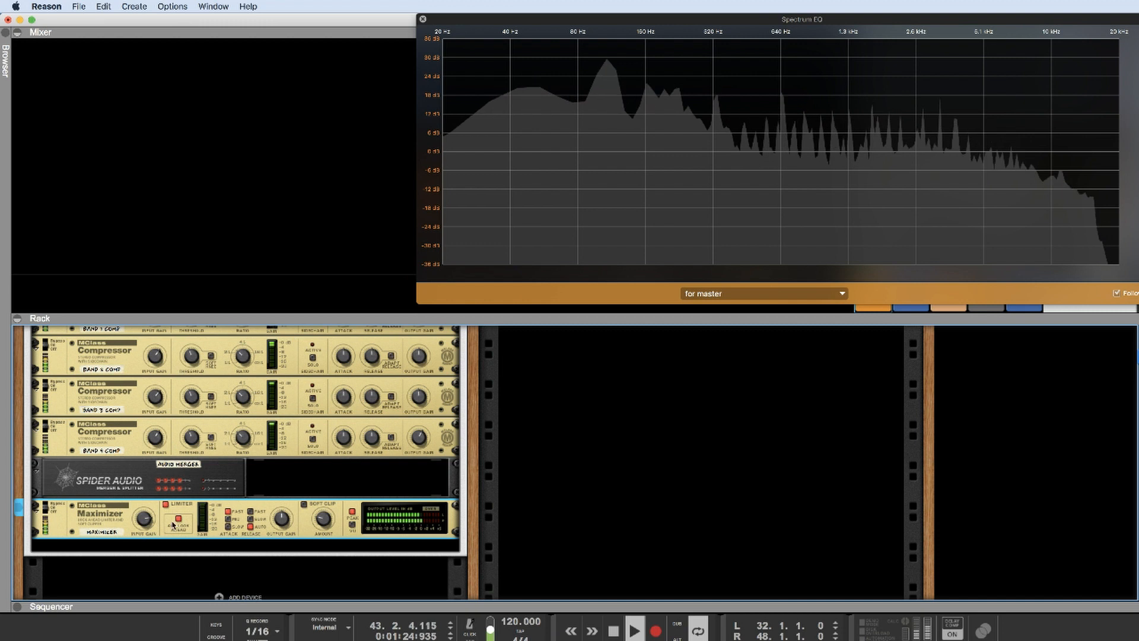
drag(143, 520, 143, 525)
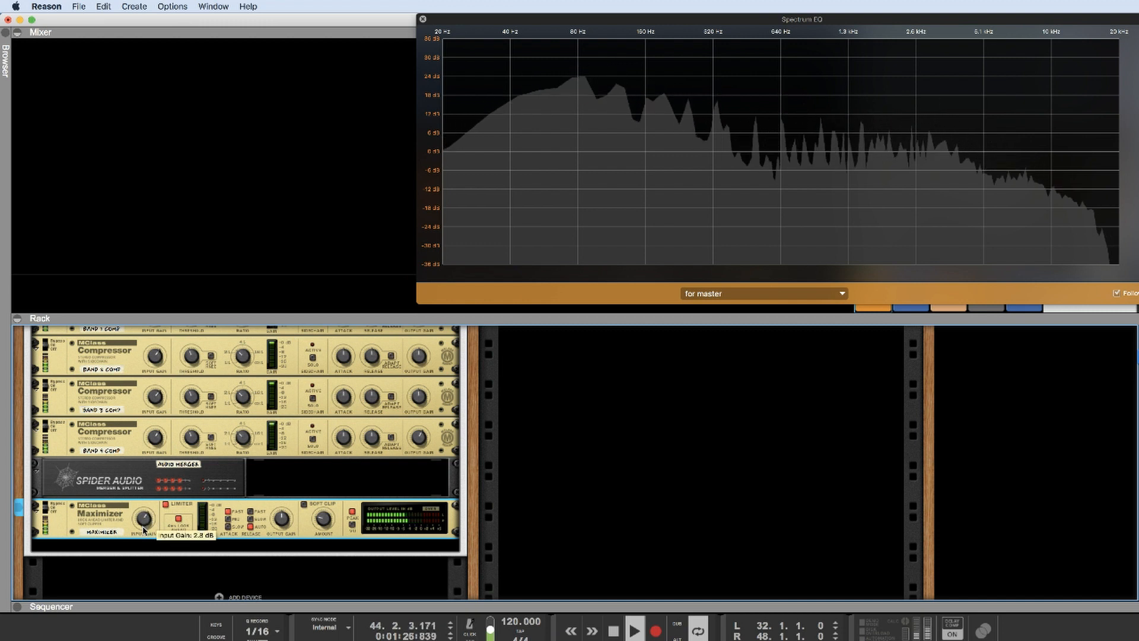
Step: Check the Maximizer's limiter switch, turn on its Soft Clip and stop playback
click(166, 505)
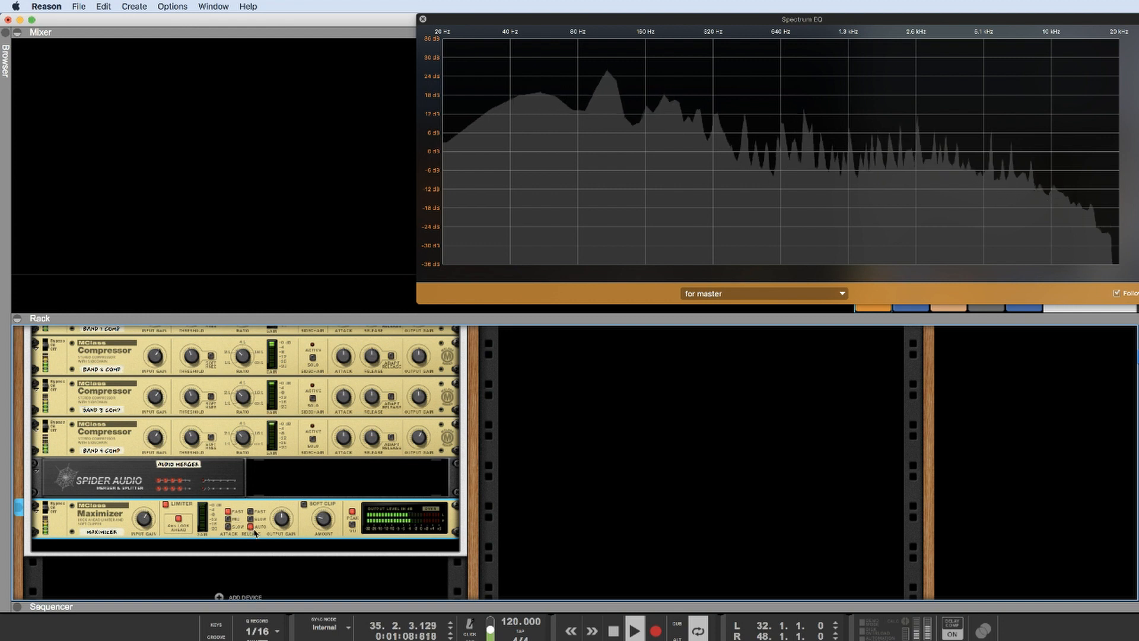
click(305, 505)
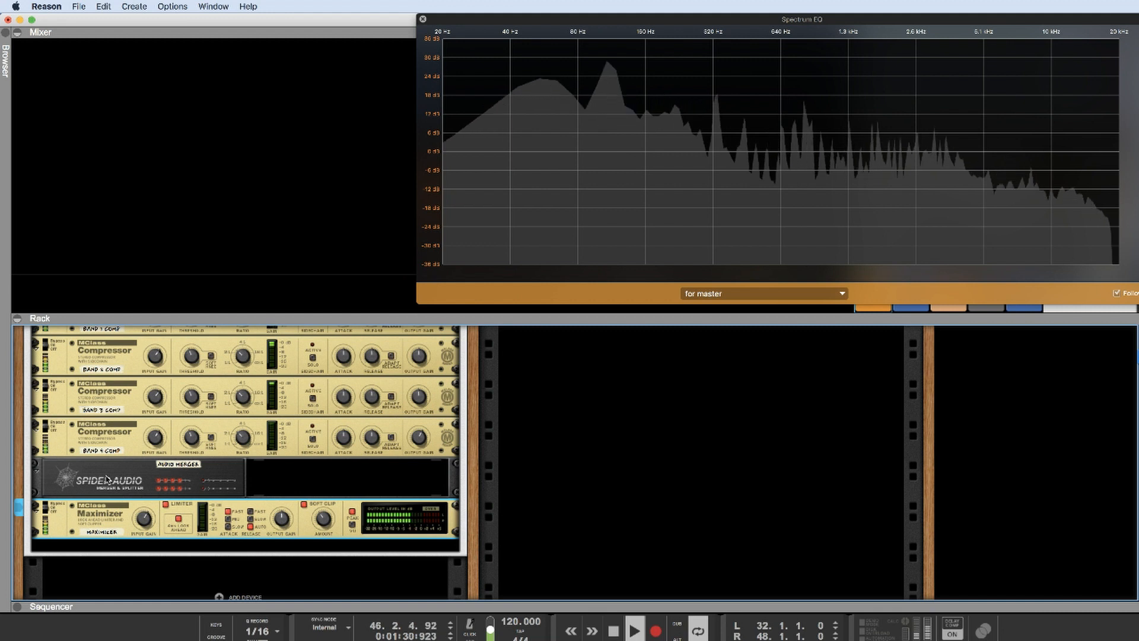
click(613, 631)
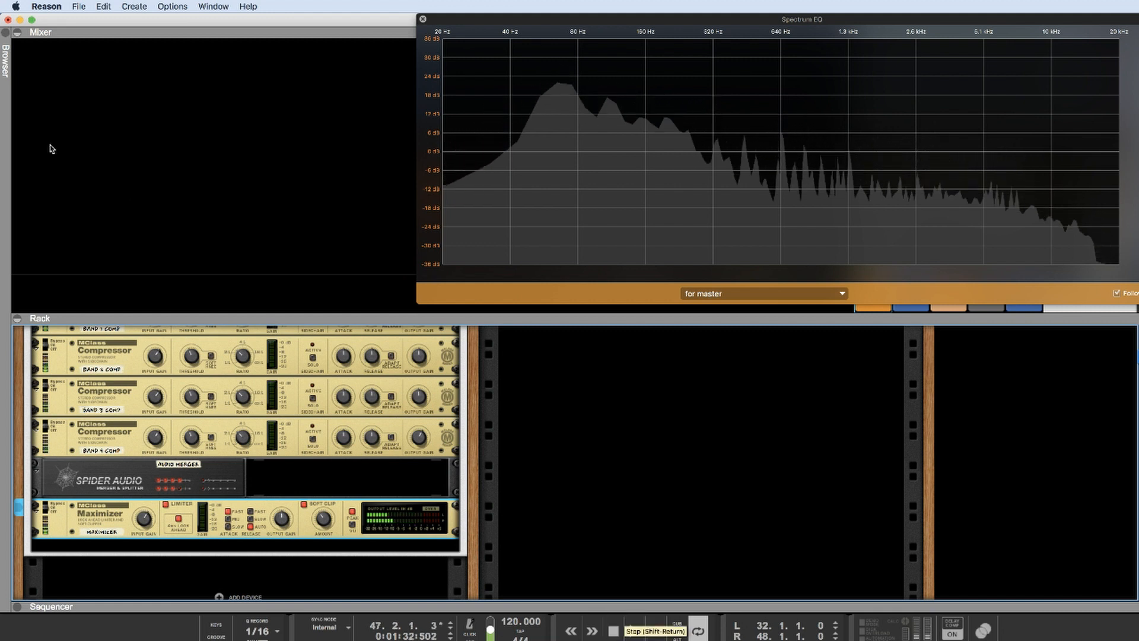
Step: Add a Selig Gain from the effects browser directly after the Maximizer in the Mastering Suite chain
click(8, 36)
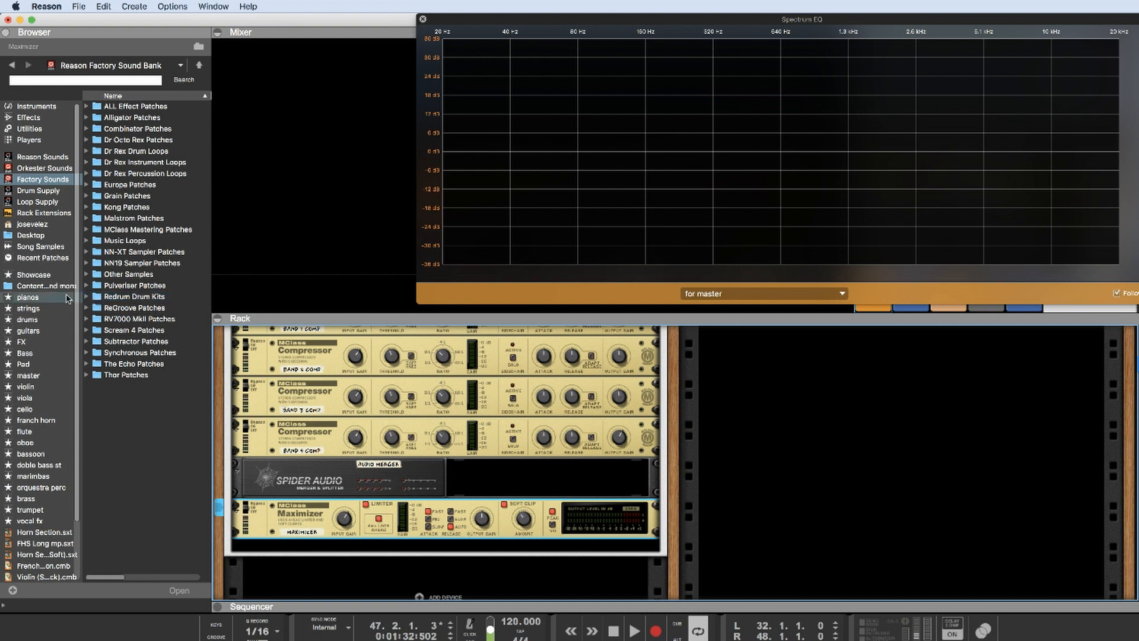
click(30, 117)
scroll(147, 362, down, 10)
scroll(147, 362, down, 15)
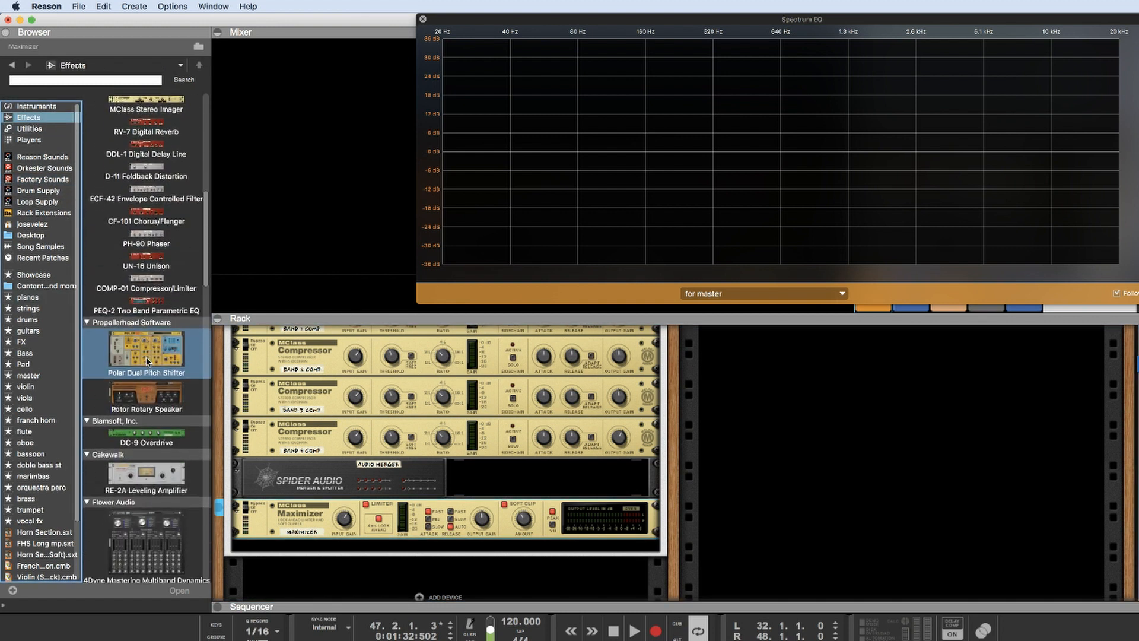
scroll(148, 363, down, 15)
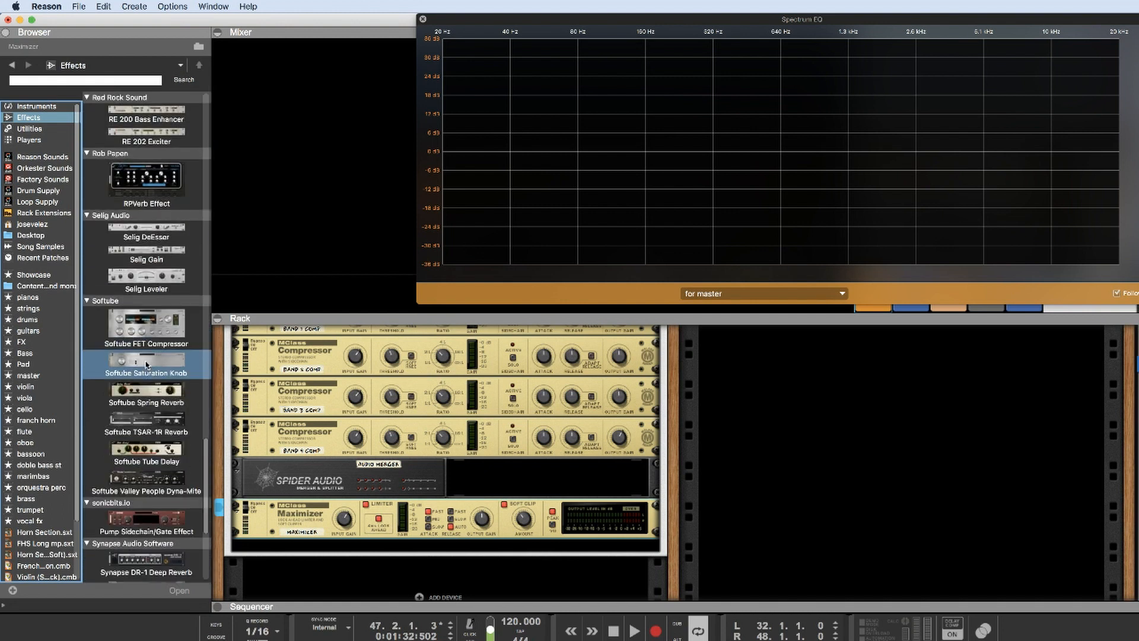
drag(147, 255, 444, 528)
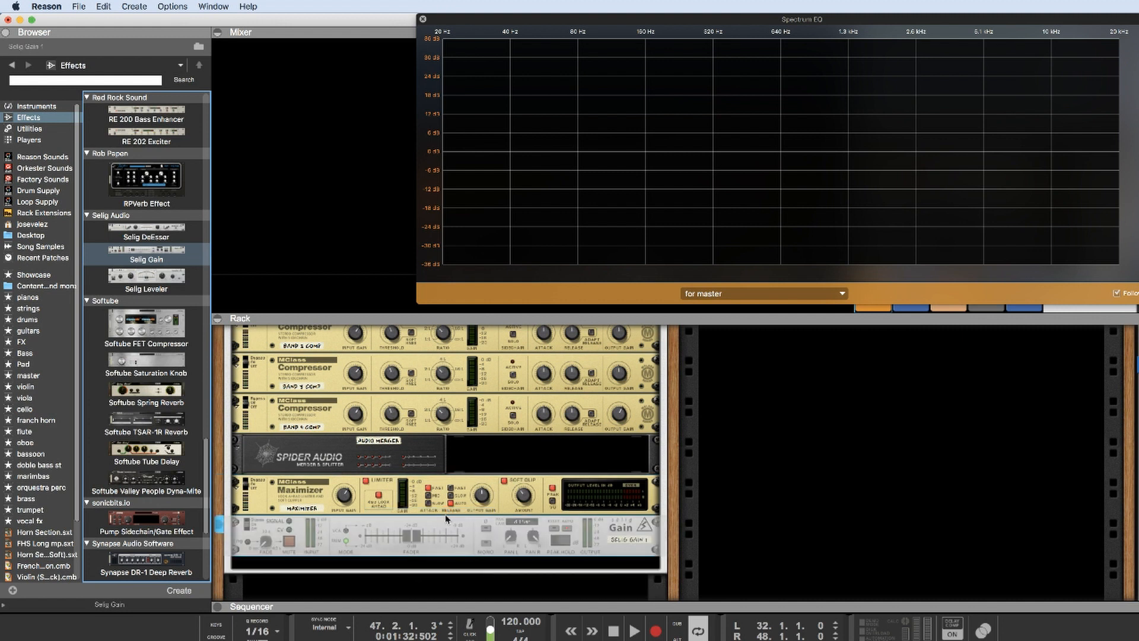
click(4, 33)
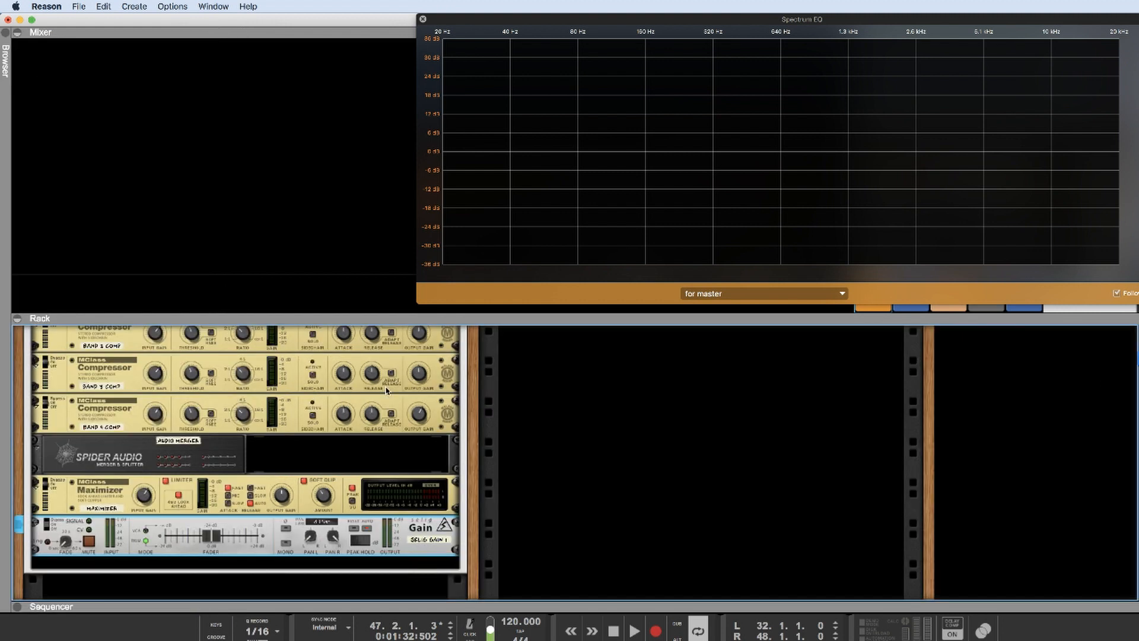
Step: Close the Spectrum EQ during playback and briefly solo the "master" track before returning the solo to "for master"
click(614, 631)
click(634, 631)
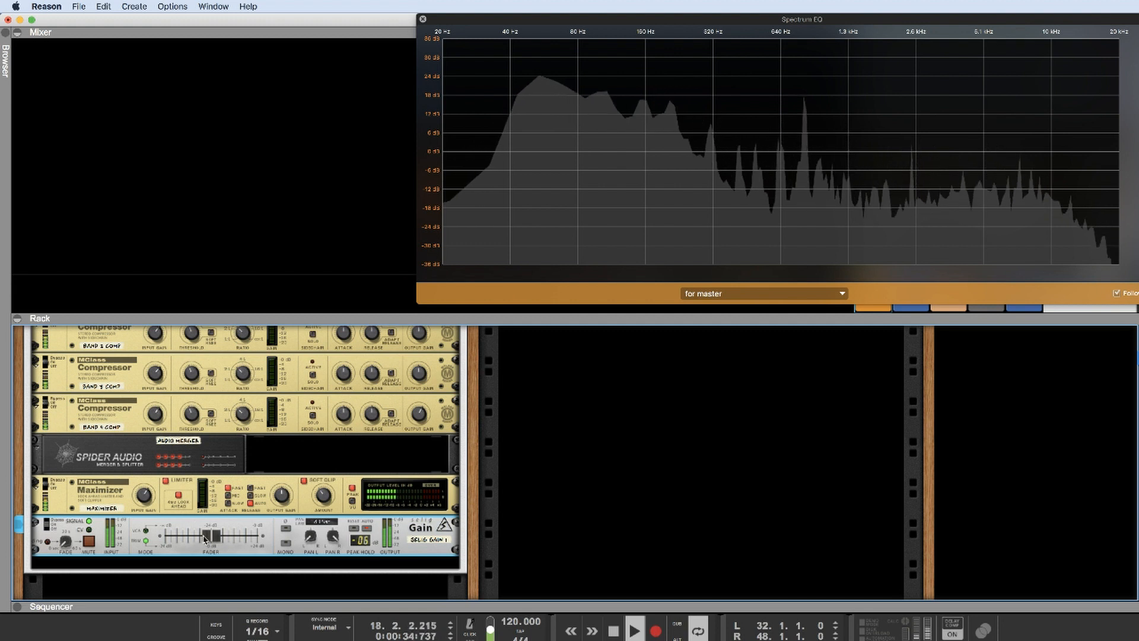
click(421, 19)
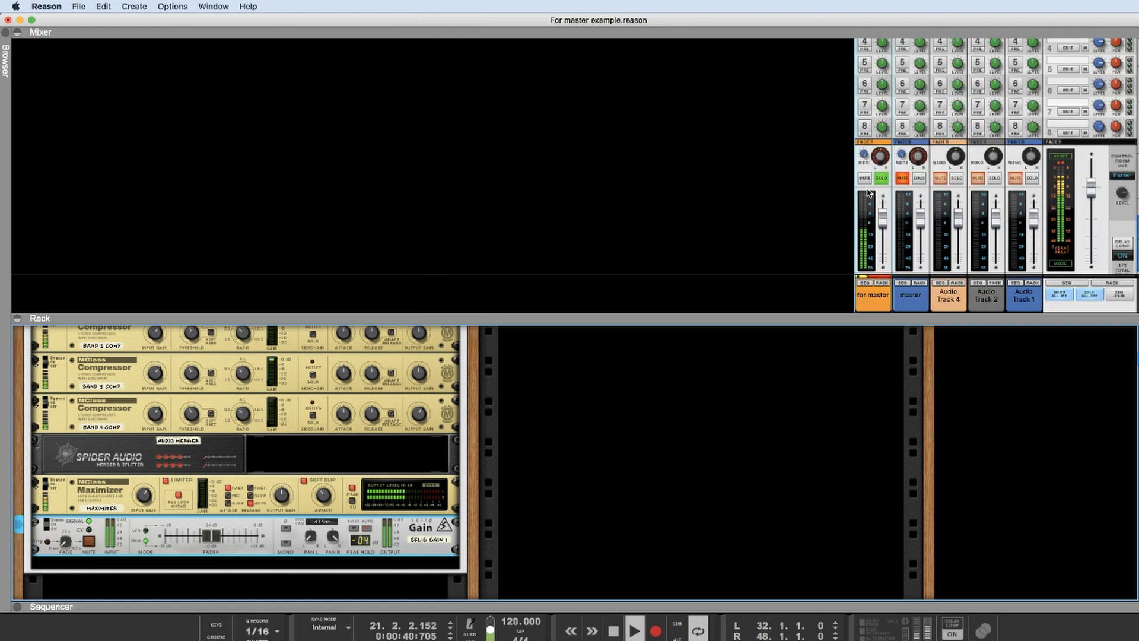
click(920, 179)
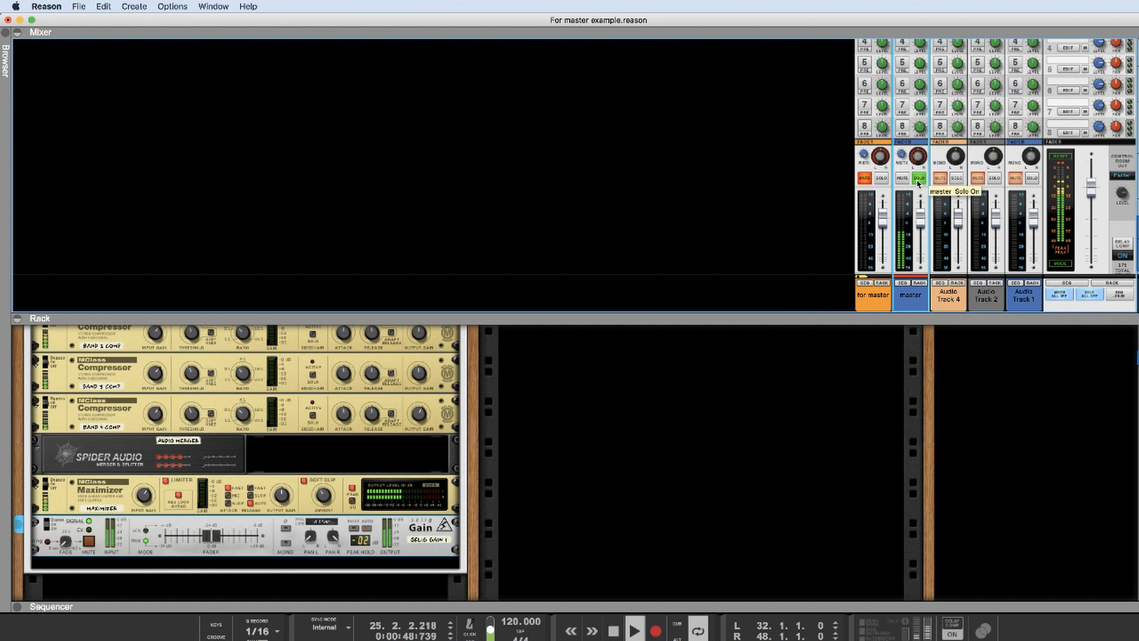
click(882, 178)
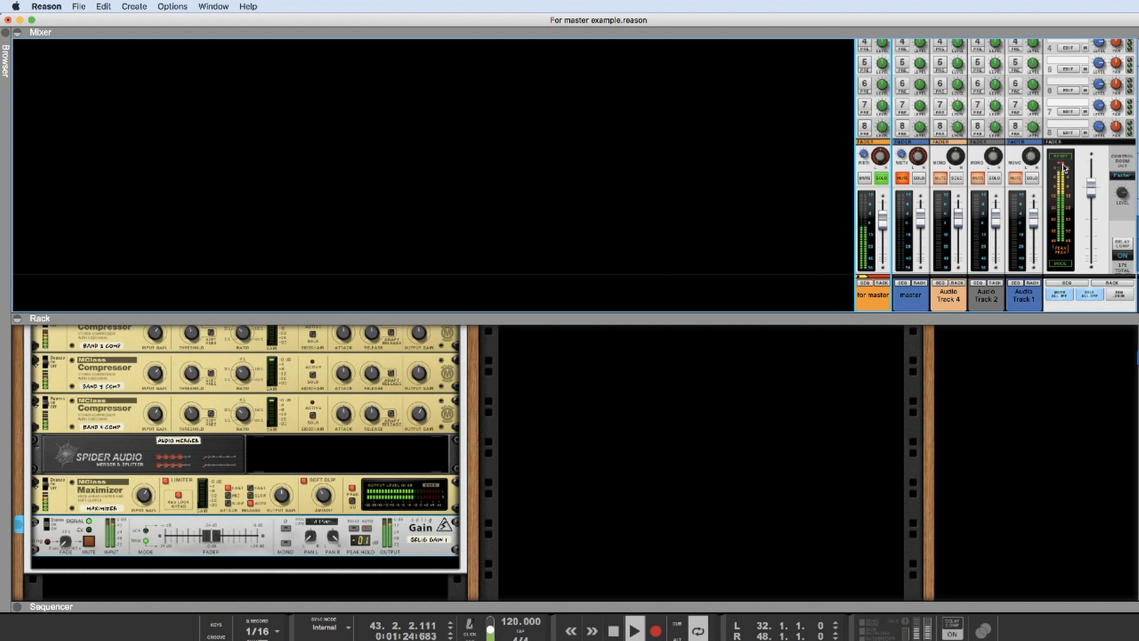
Step: Compare the output level with the Maximizer and Selig Gain bypassed against both switched back on
click(48, 486)
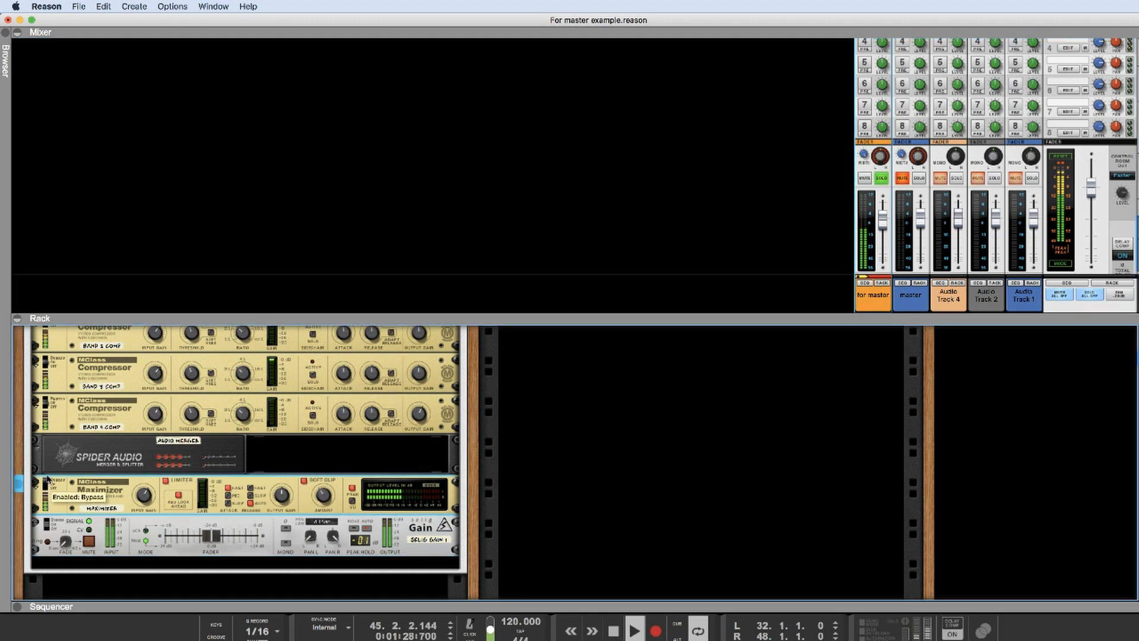
click(49, 526)
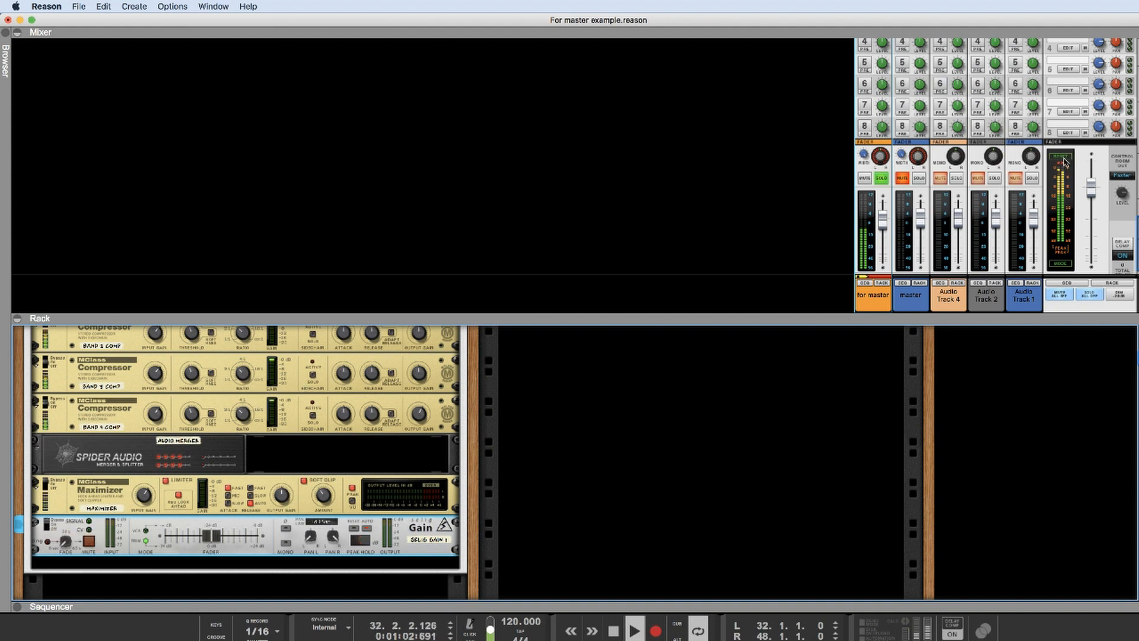
click(366, 528)
click(46, 484)
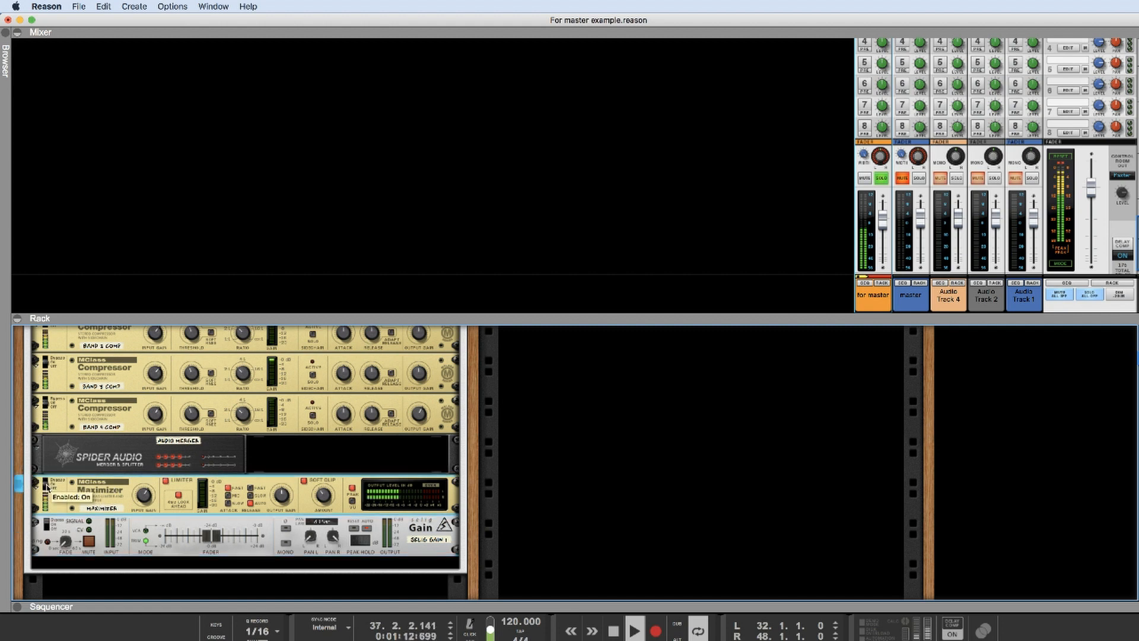
click(46, 524)
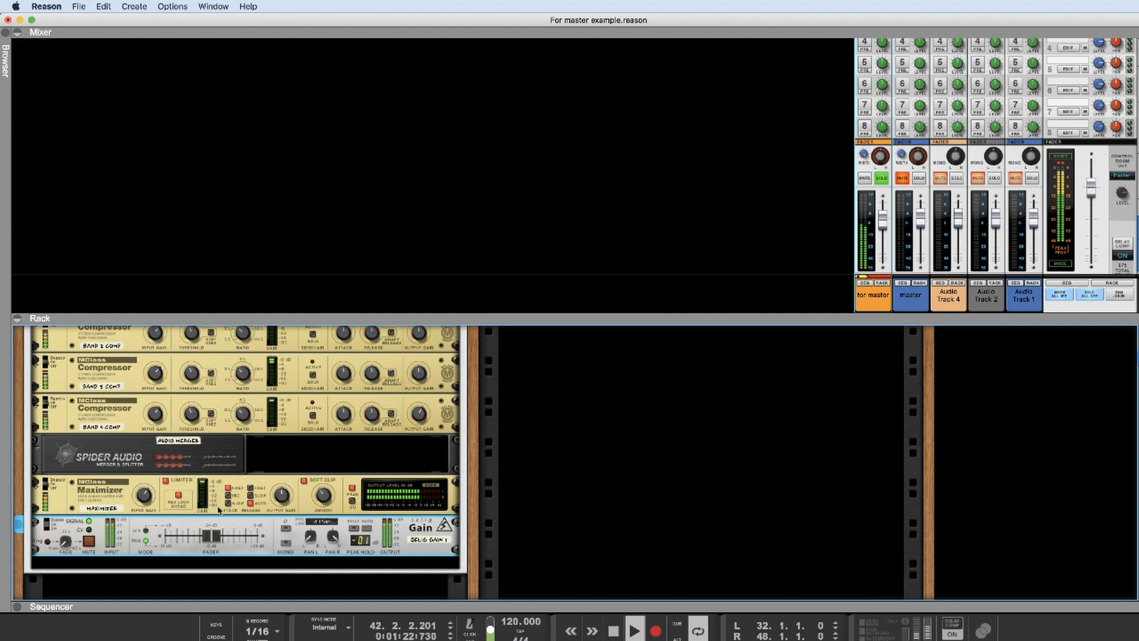
Step: Raise the Maximizer's input gain to 3.6 dB and stop playback
click(147, 501)
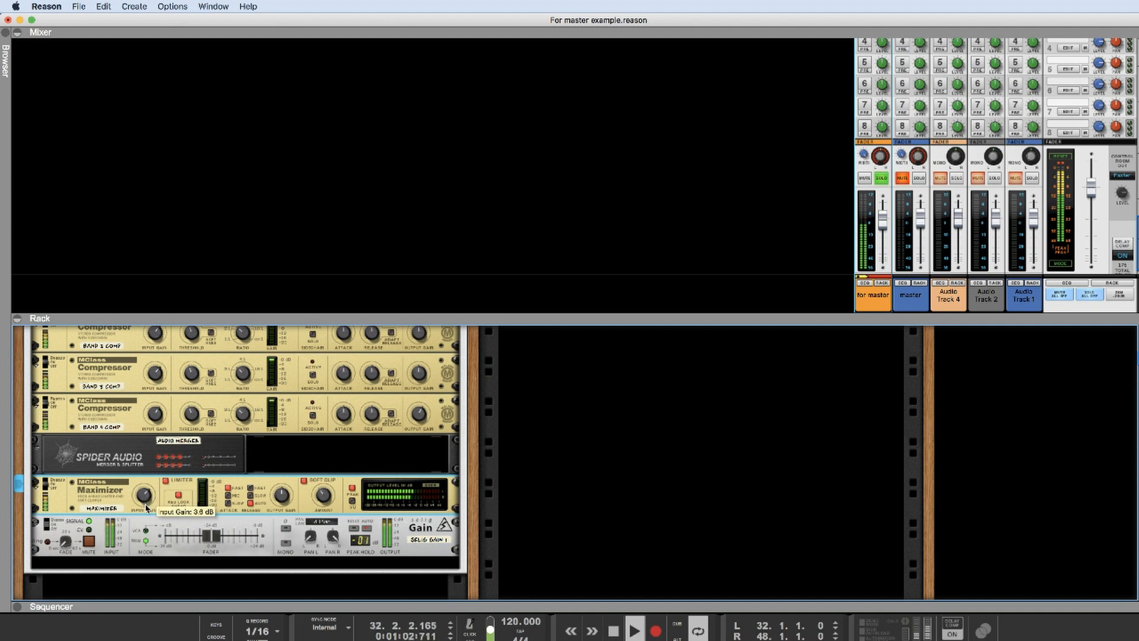
mouse_move(146, 507)
mouse_down()
mouse_move(159, 522)
mouse_move(158, 508)
mouse_up()
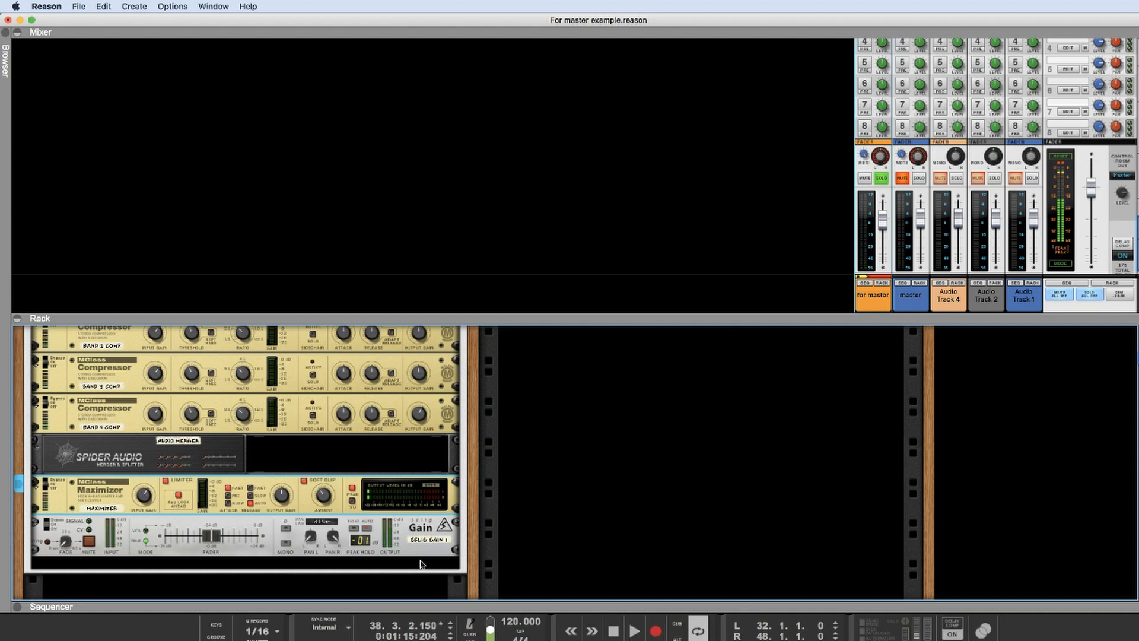
Step: Audition the Audiomatic in the Mastering Suite chain by switching it between on and bypass during playback
scroll(396, 552, up, 3)
scroll(402, 540, up, 6)
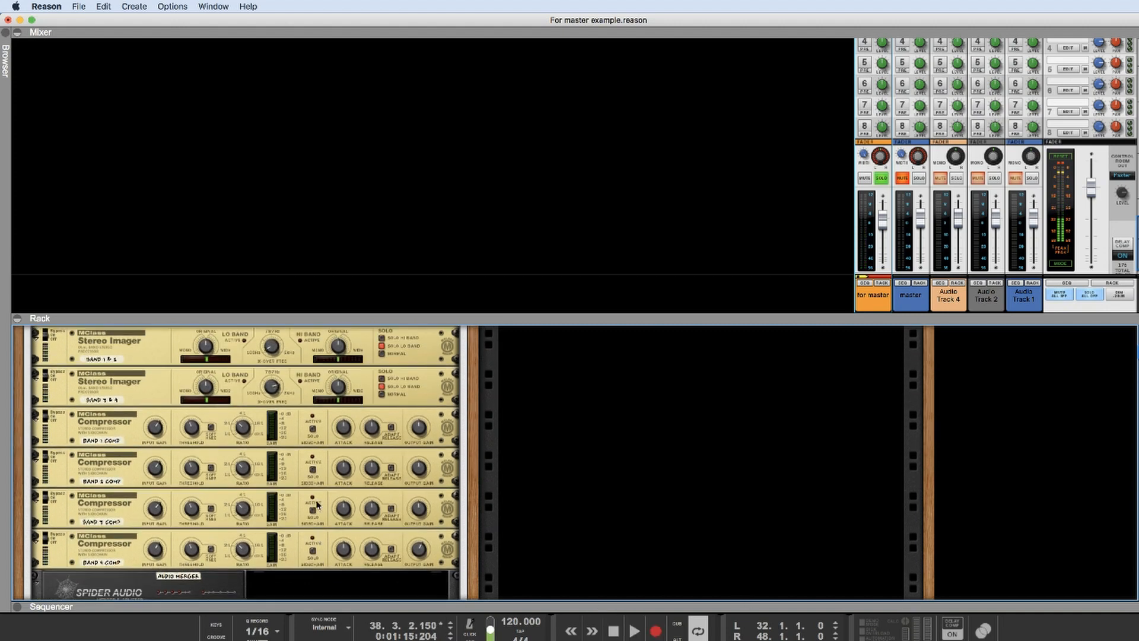
scroll(318, 504, up, 3)
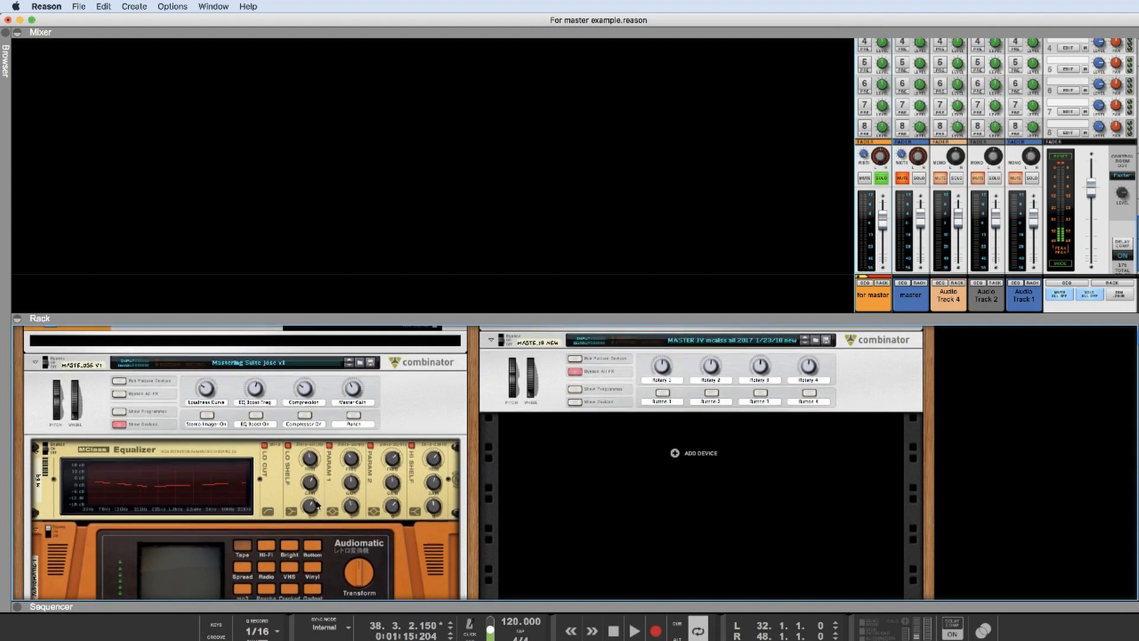
scroll(318, 505, down, 5)
scroll(318, 505, up, 3)
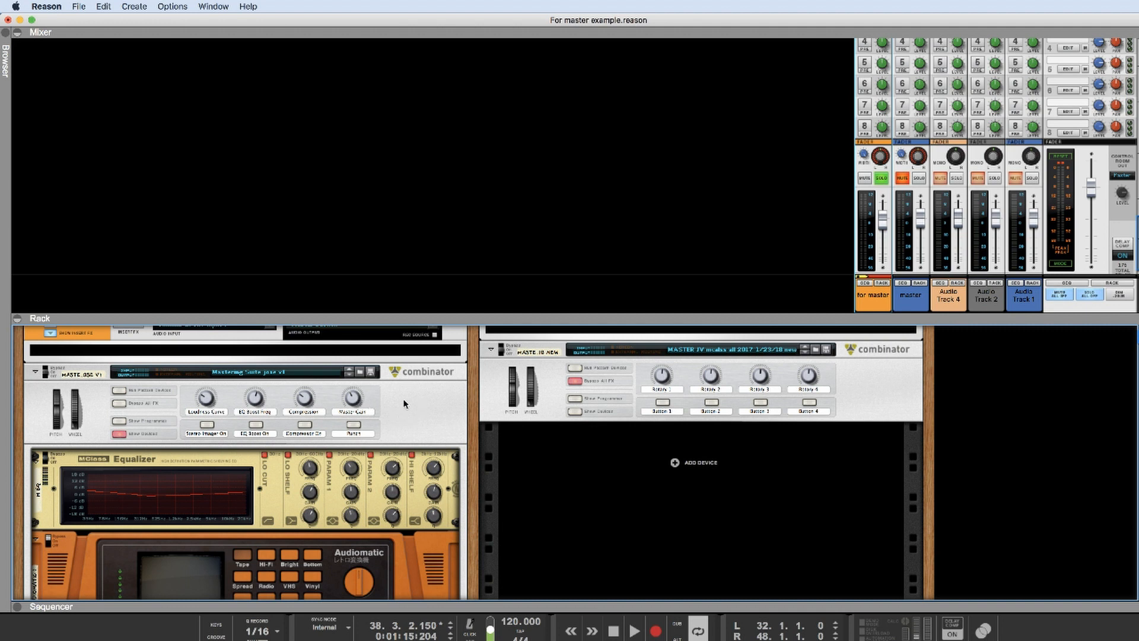
scroll(149, 502, down, 5)
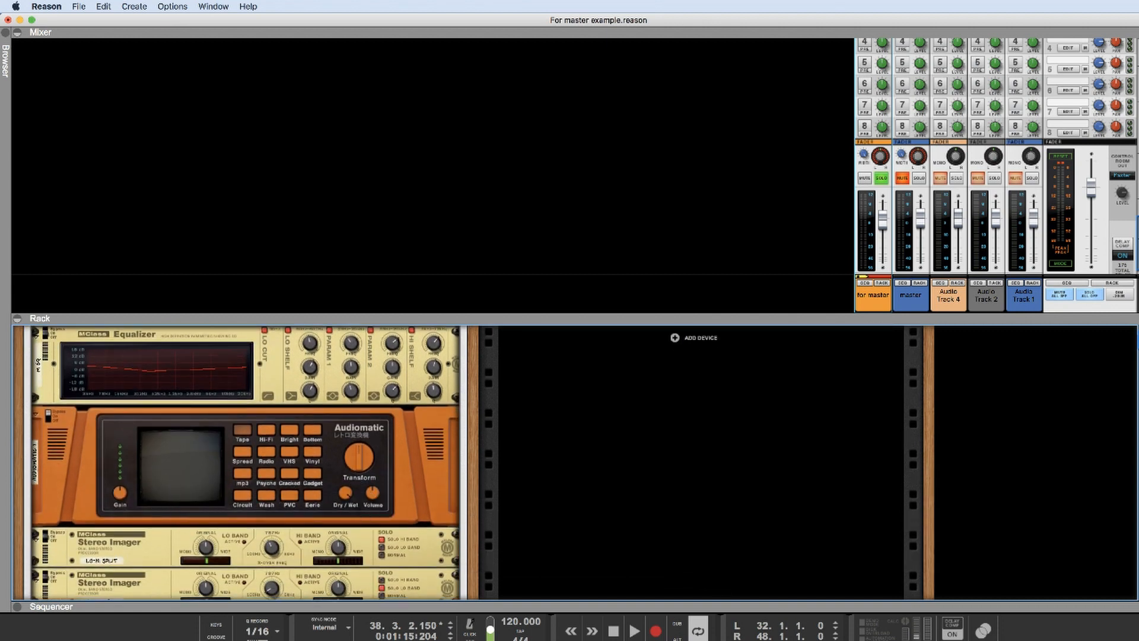
click(633, 634)
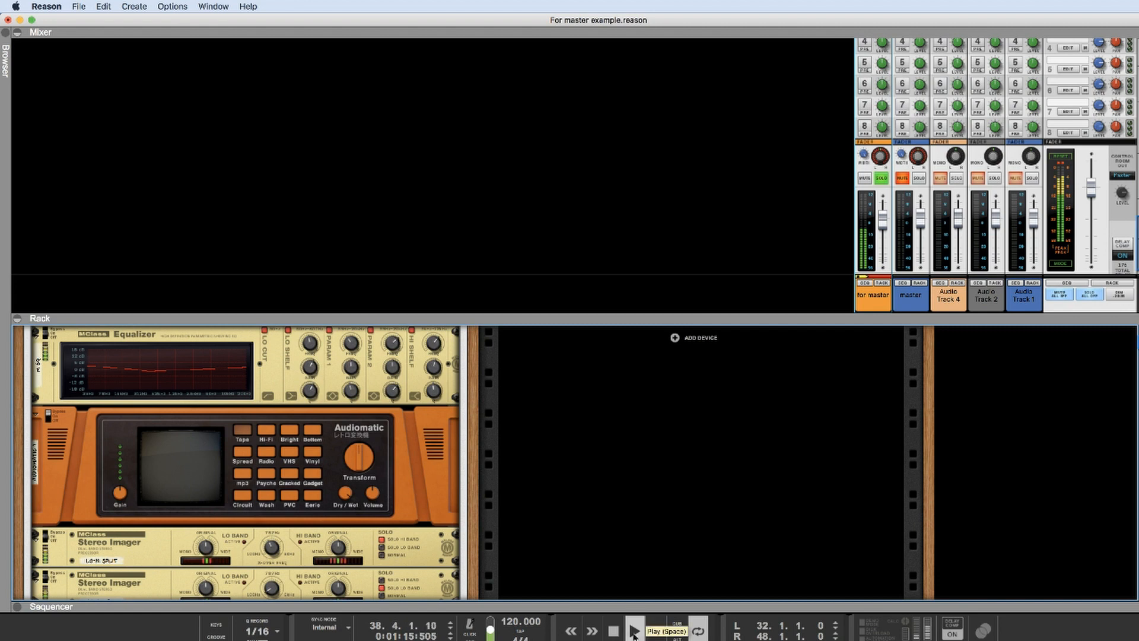
click(49, 415)
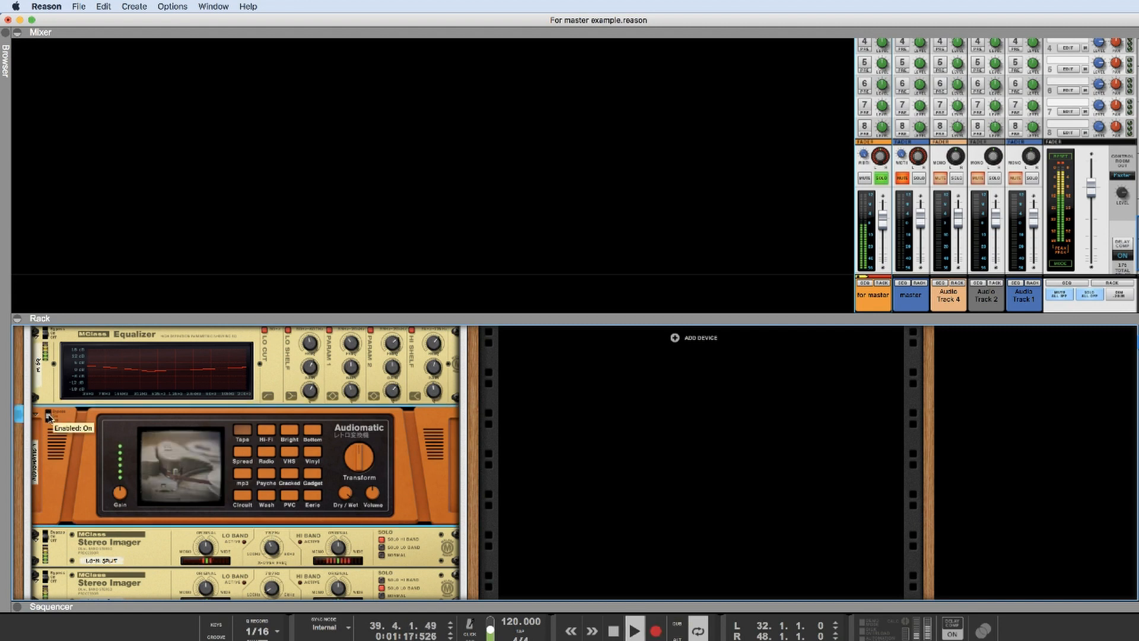
click(50, 416)
click(52, 417)
click(53, 417)
click(621, 632)
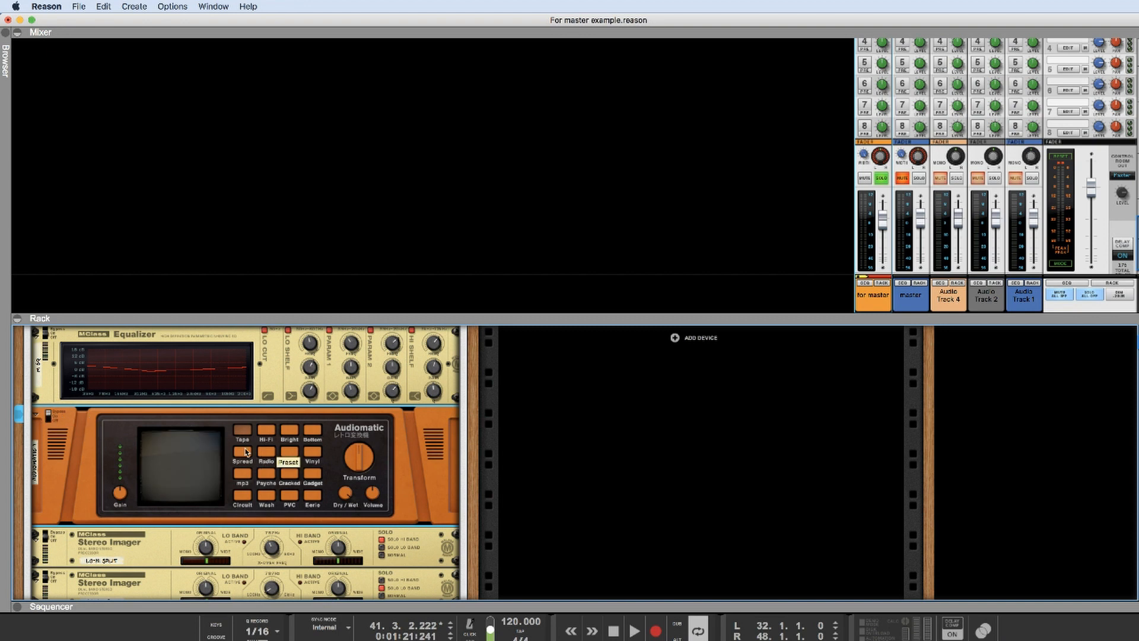
Step: Show the sequencer and set the loop range from bar 1 to bar 109 to span the whole song
drag(727, 603, 725, 318)
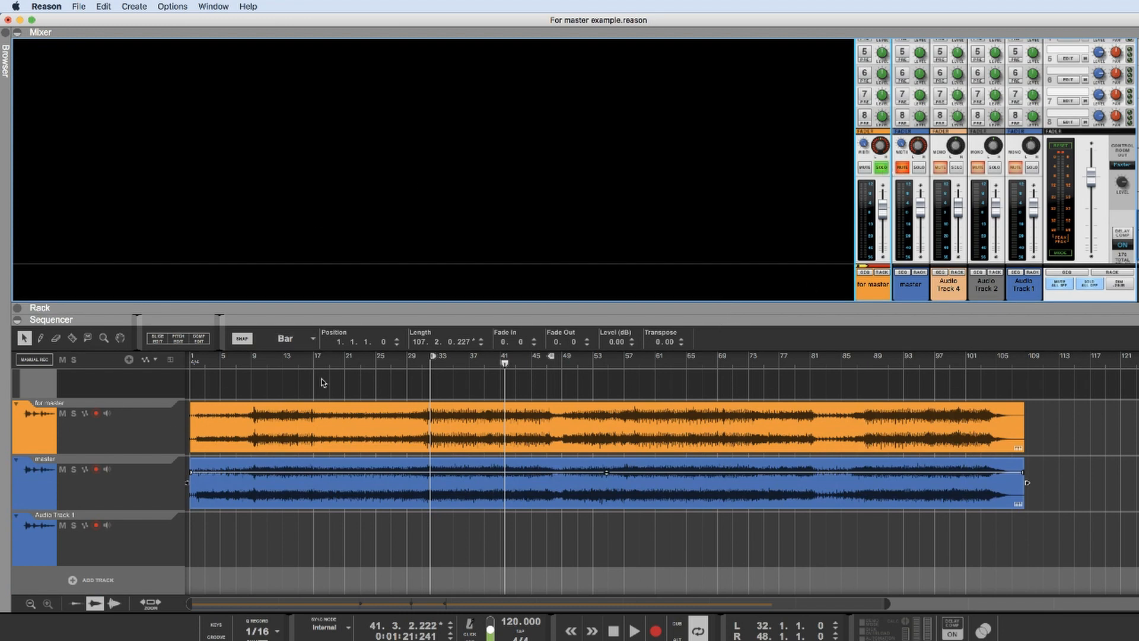
drag(432, 357, 97, 369)
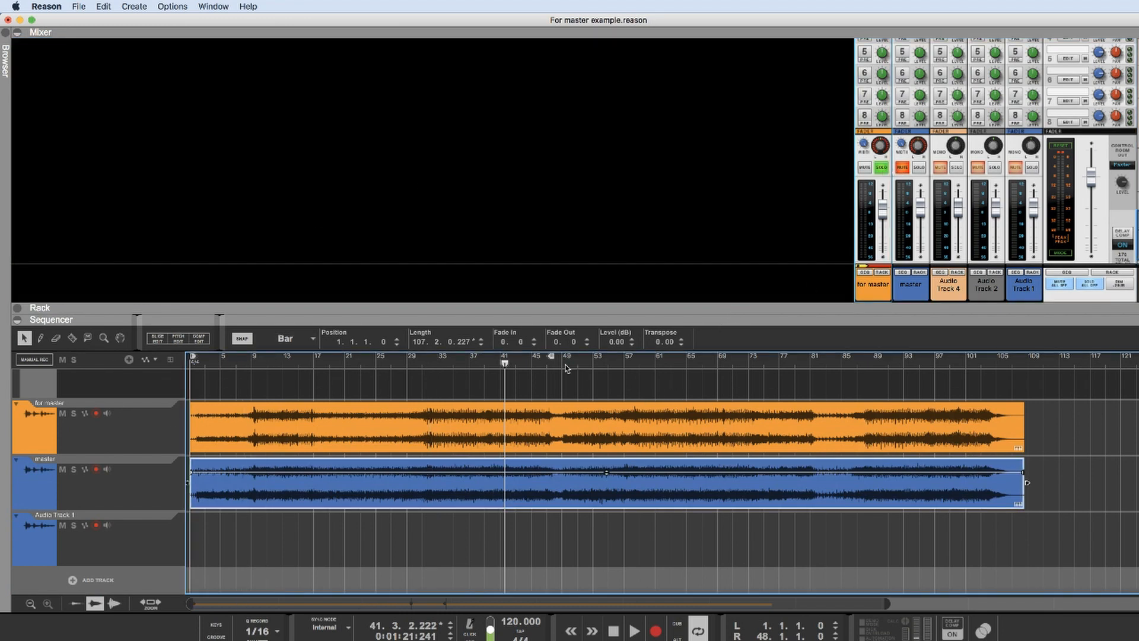
drag(552, 358, 1024, 357)
click(52, 114)
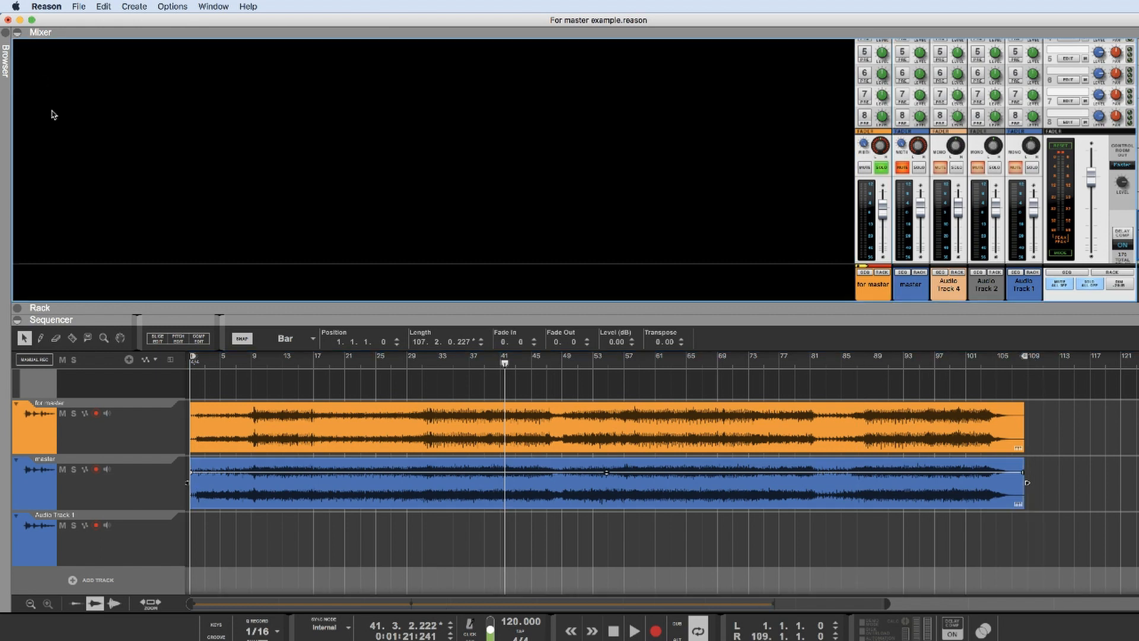
Step: Export the song as a 44,100 Hz, 16-bit dithered audio file, appending the artist's first name and "get happy instrumetal" to the file name
click(80, 7)
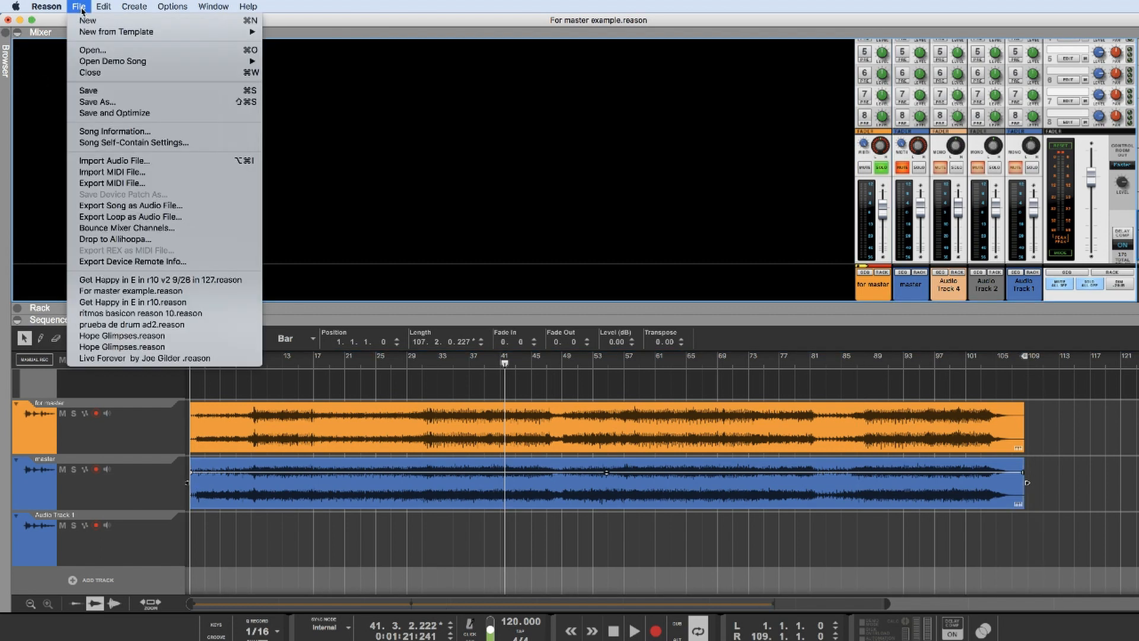
click(126, 208)
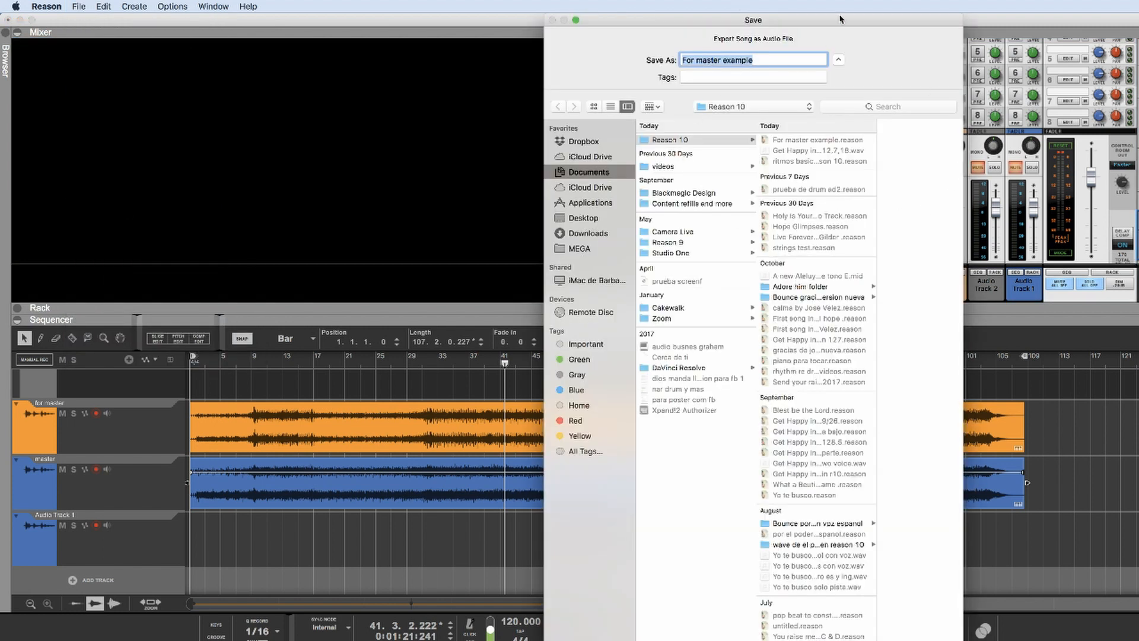
click(780, 62)
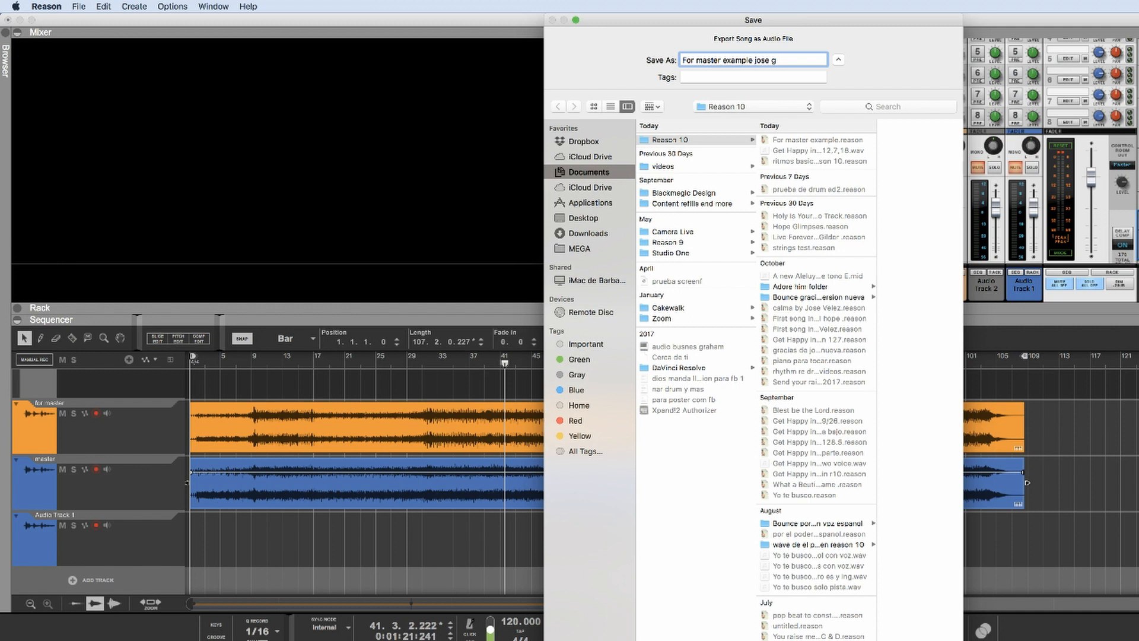
text(jose get happy instrume)
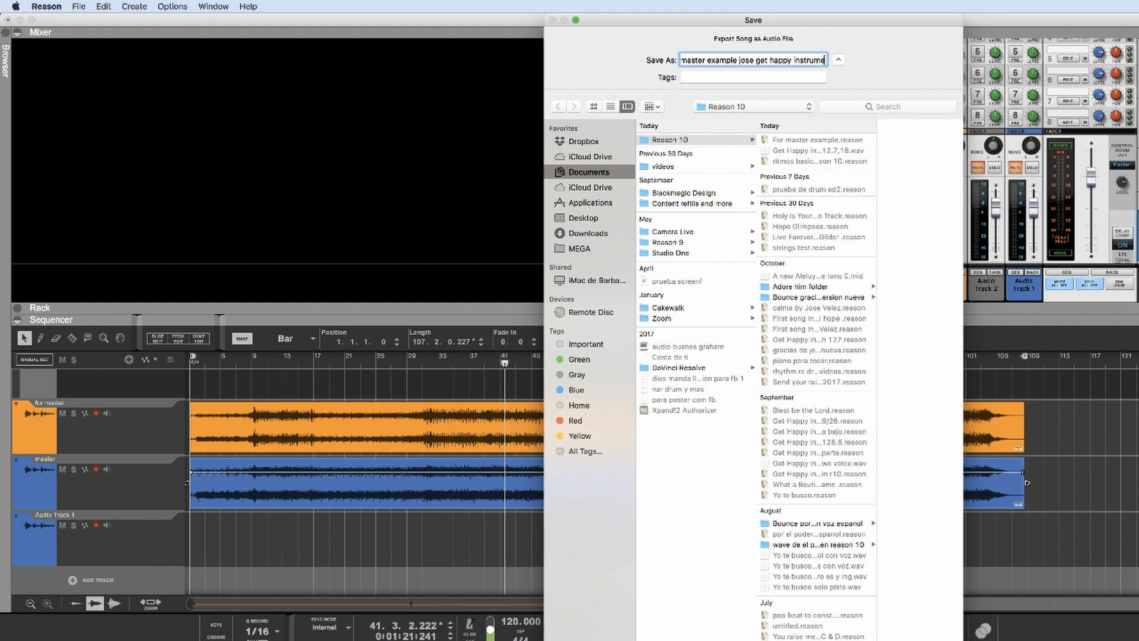
text(tal)
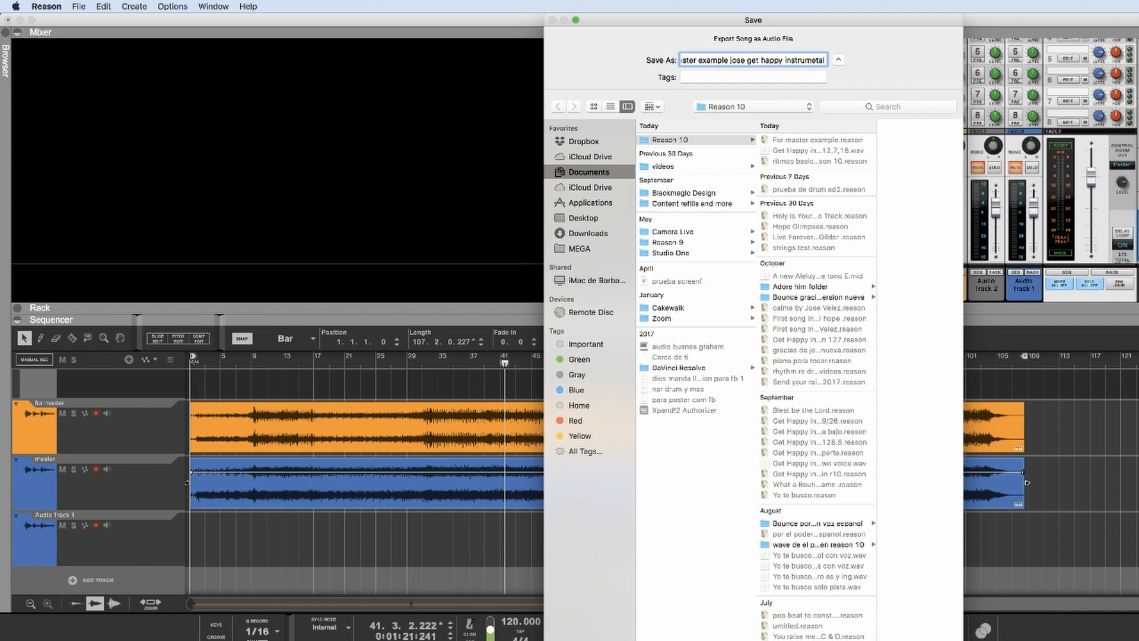
key(Return)
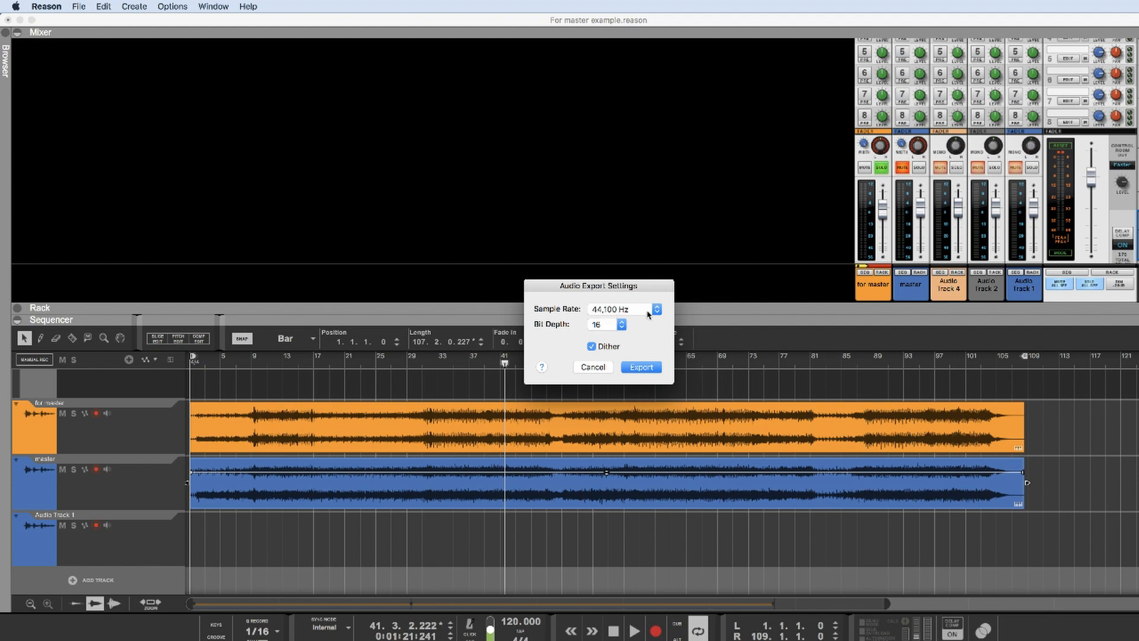
click(648, 369)
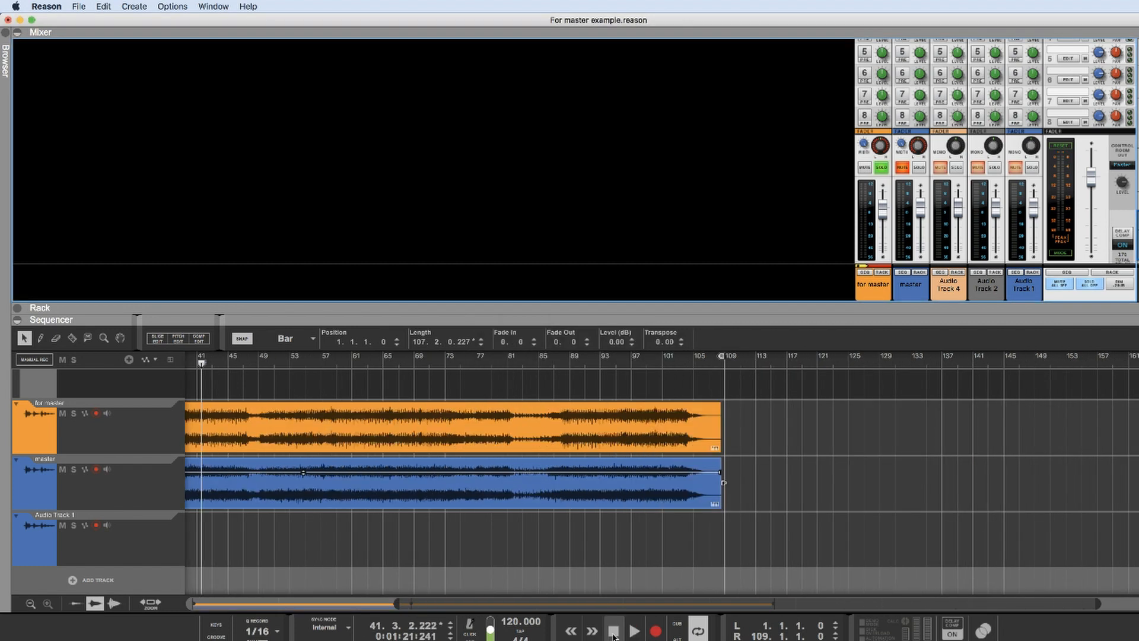
Step: Move the song's end marker to just after the clips at about bar 109 and return the playback position to bar 1
scroll(1072, 430, right, 5)
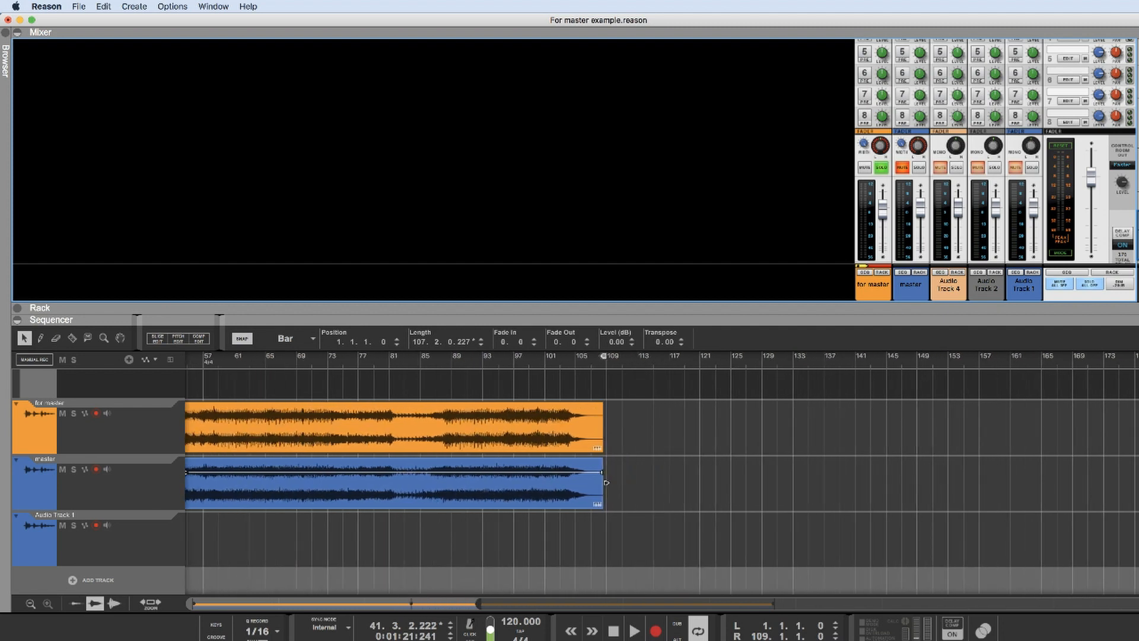
click(605, 482)
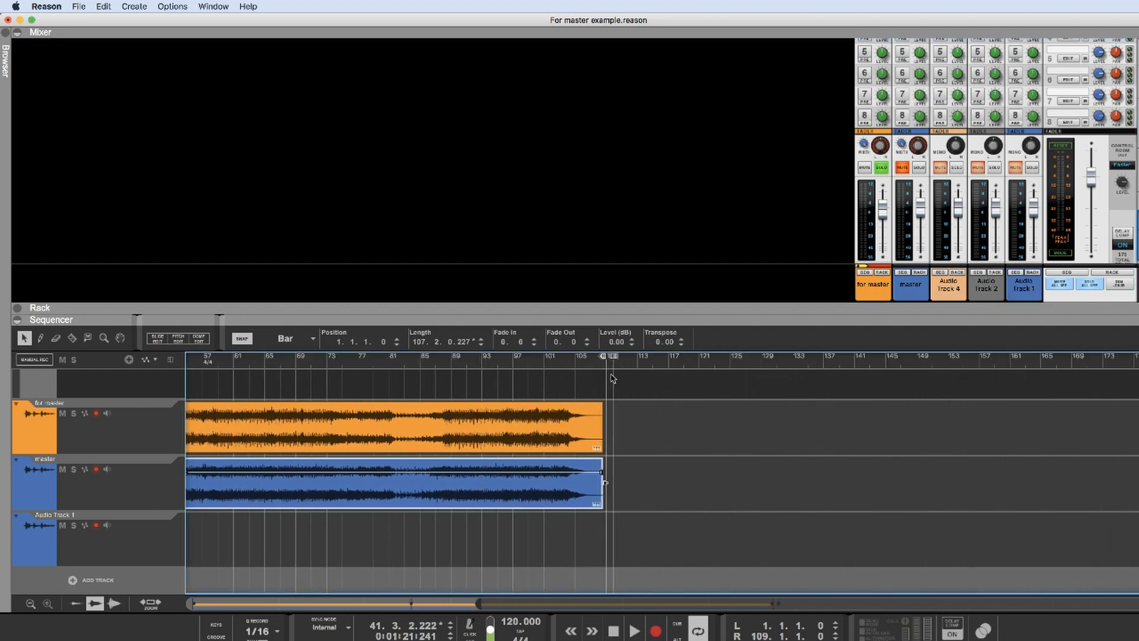
scroll(614, 379, left, 10)
click(614, 630)
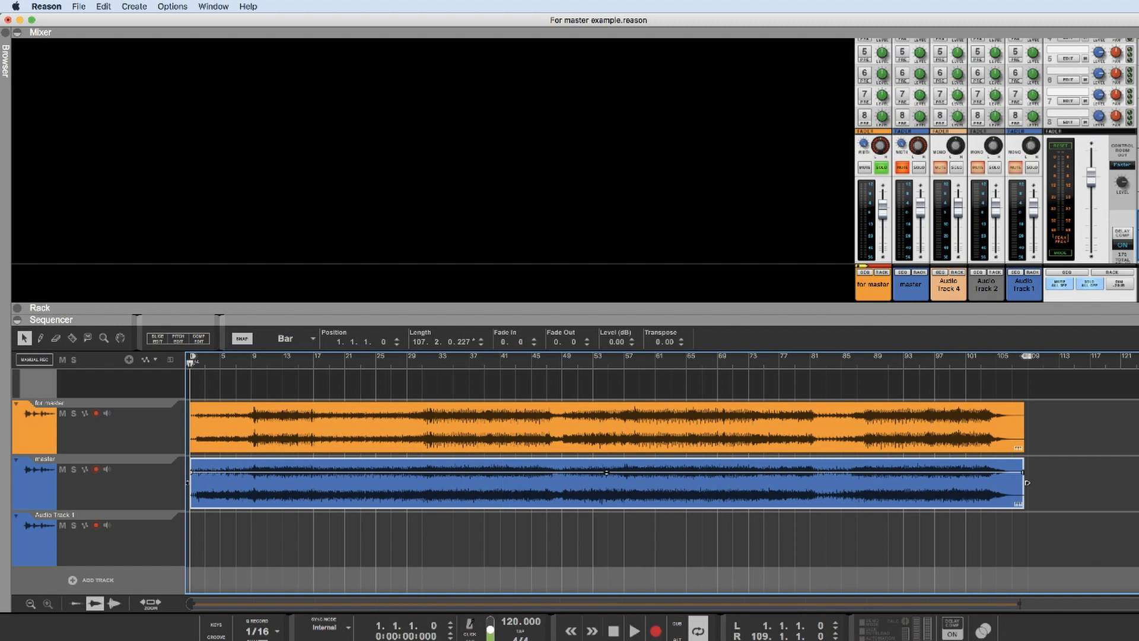
key(super+Tab)
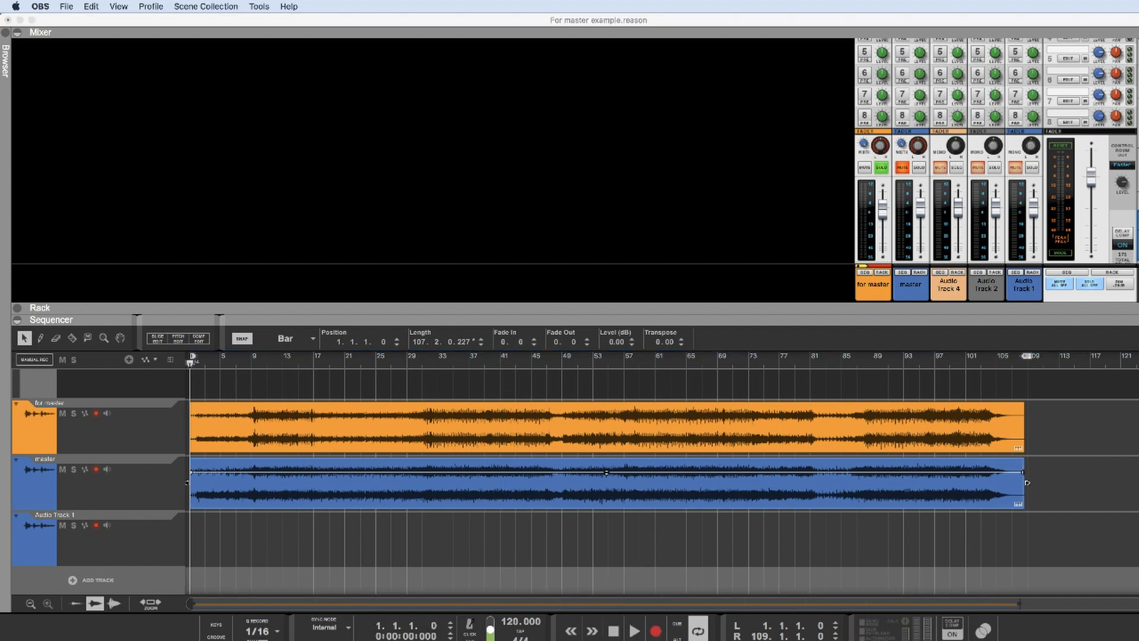